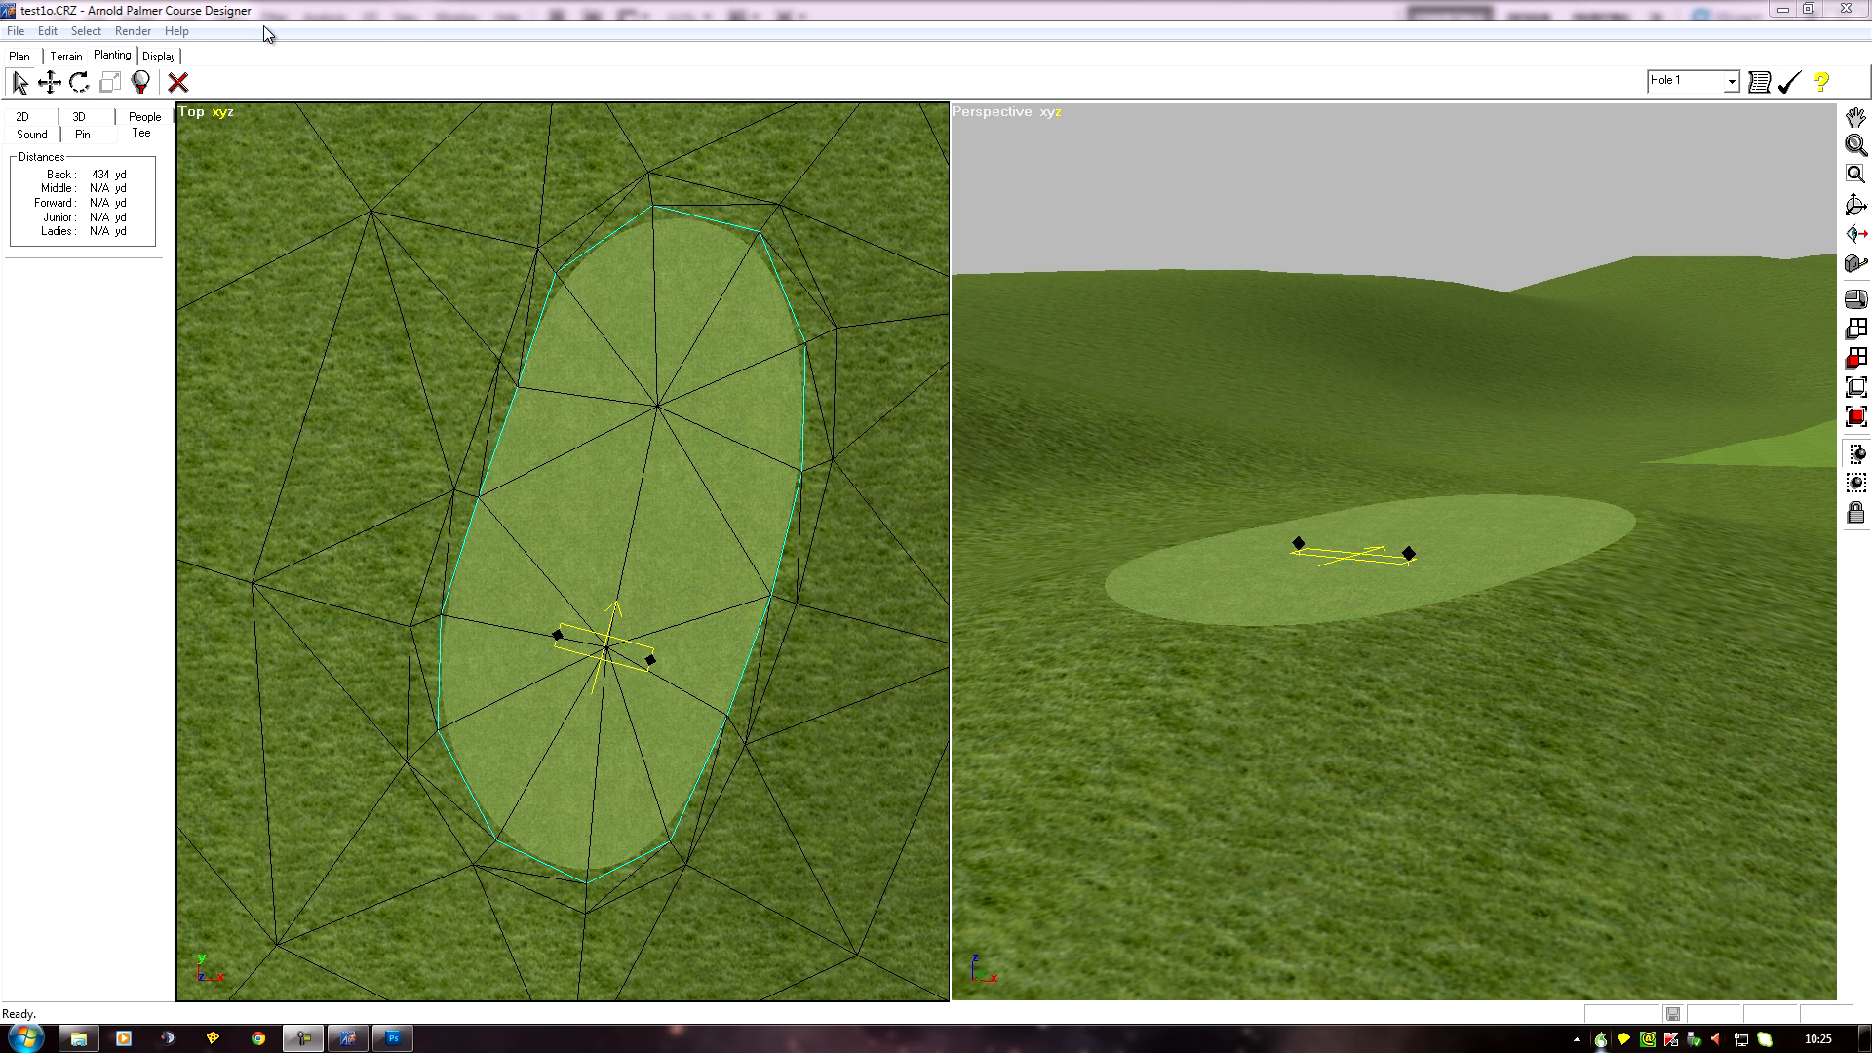
Step: Plant a tee-off position with the Forward rating on the tee area, just ahead of the Back tee
{"action": "left_click", "coordinate": [141, 83]}
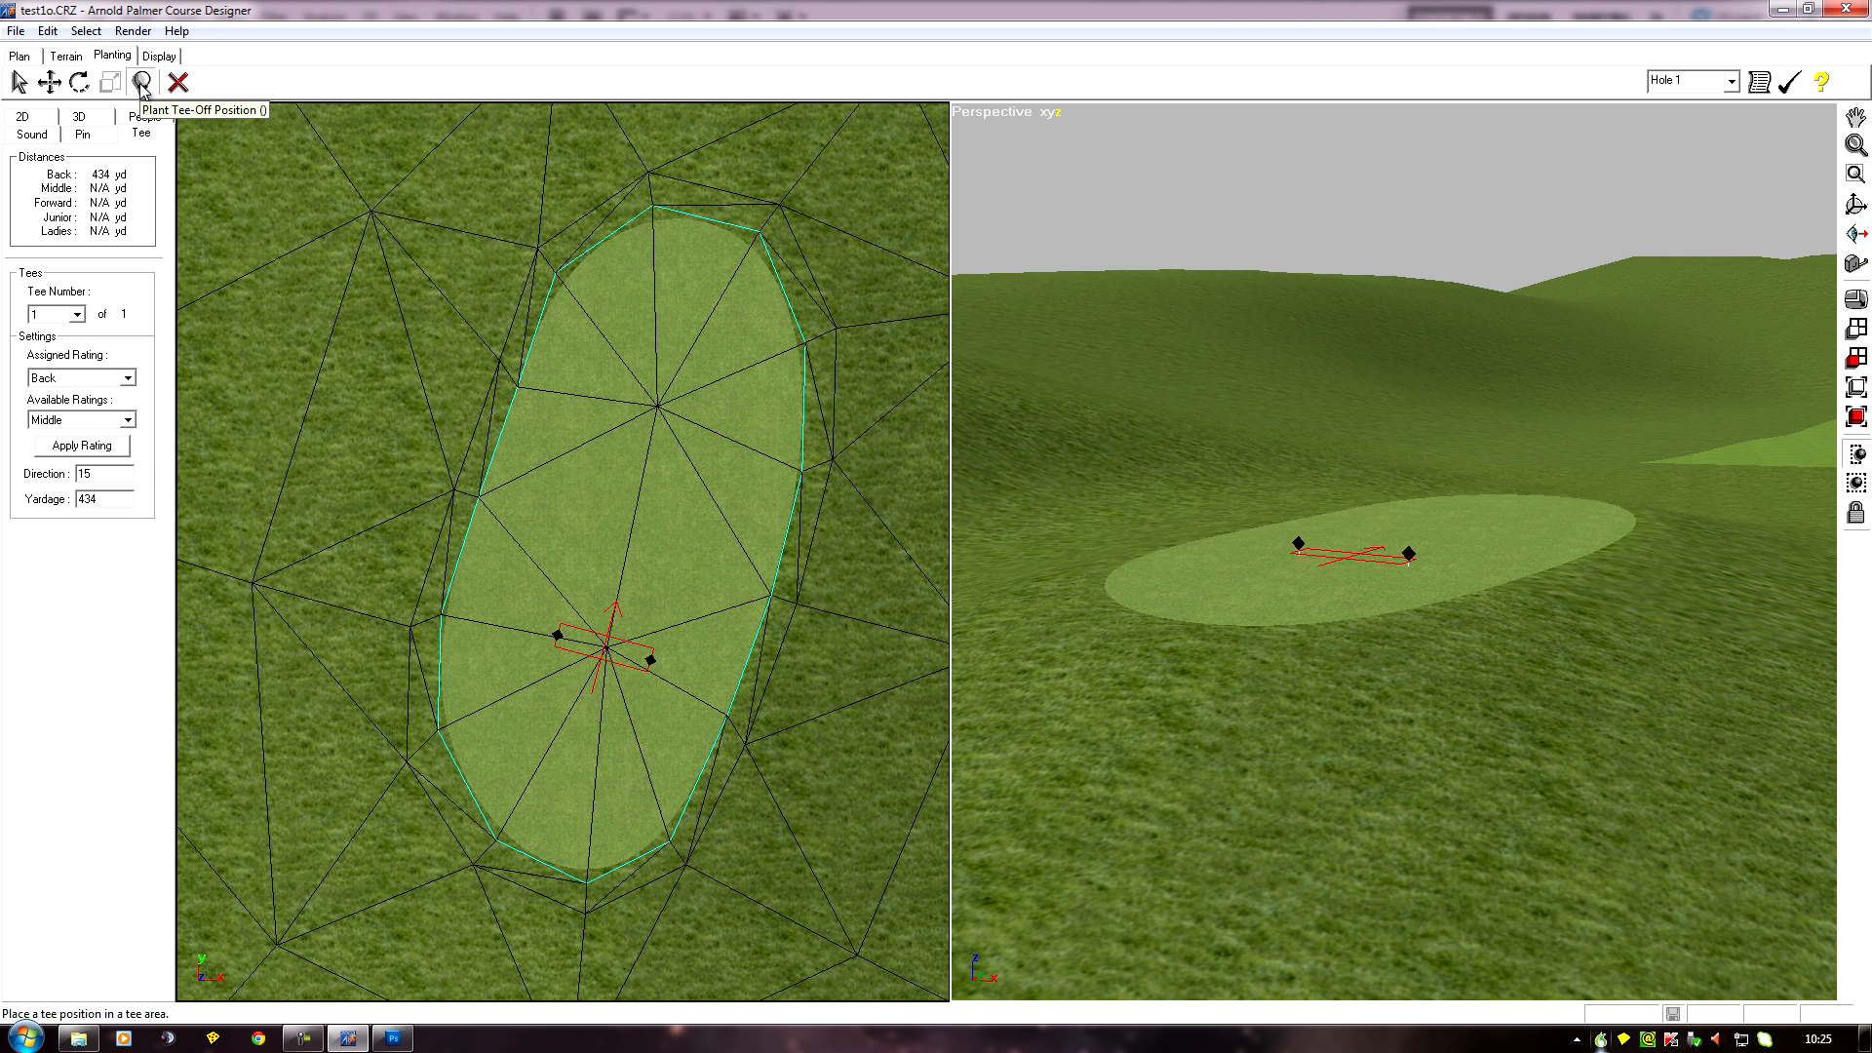
{"action": "left_click", "coordinate": [129, 420]}
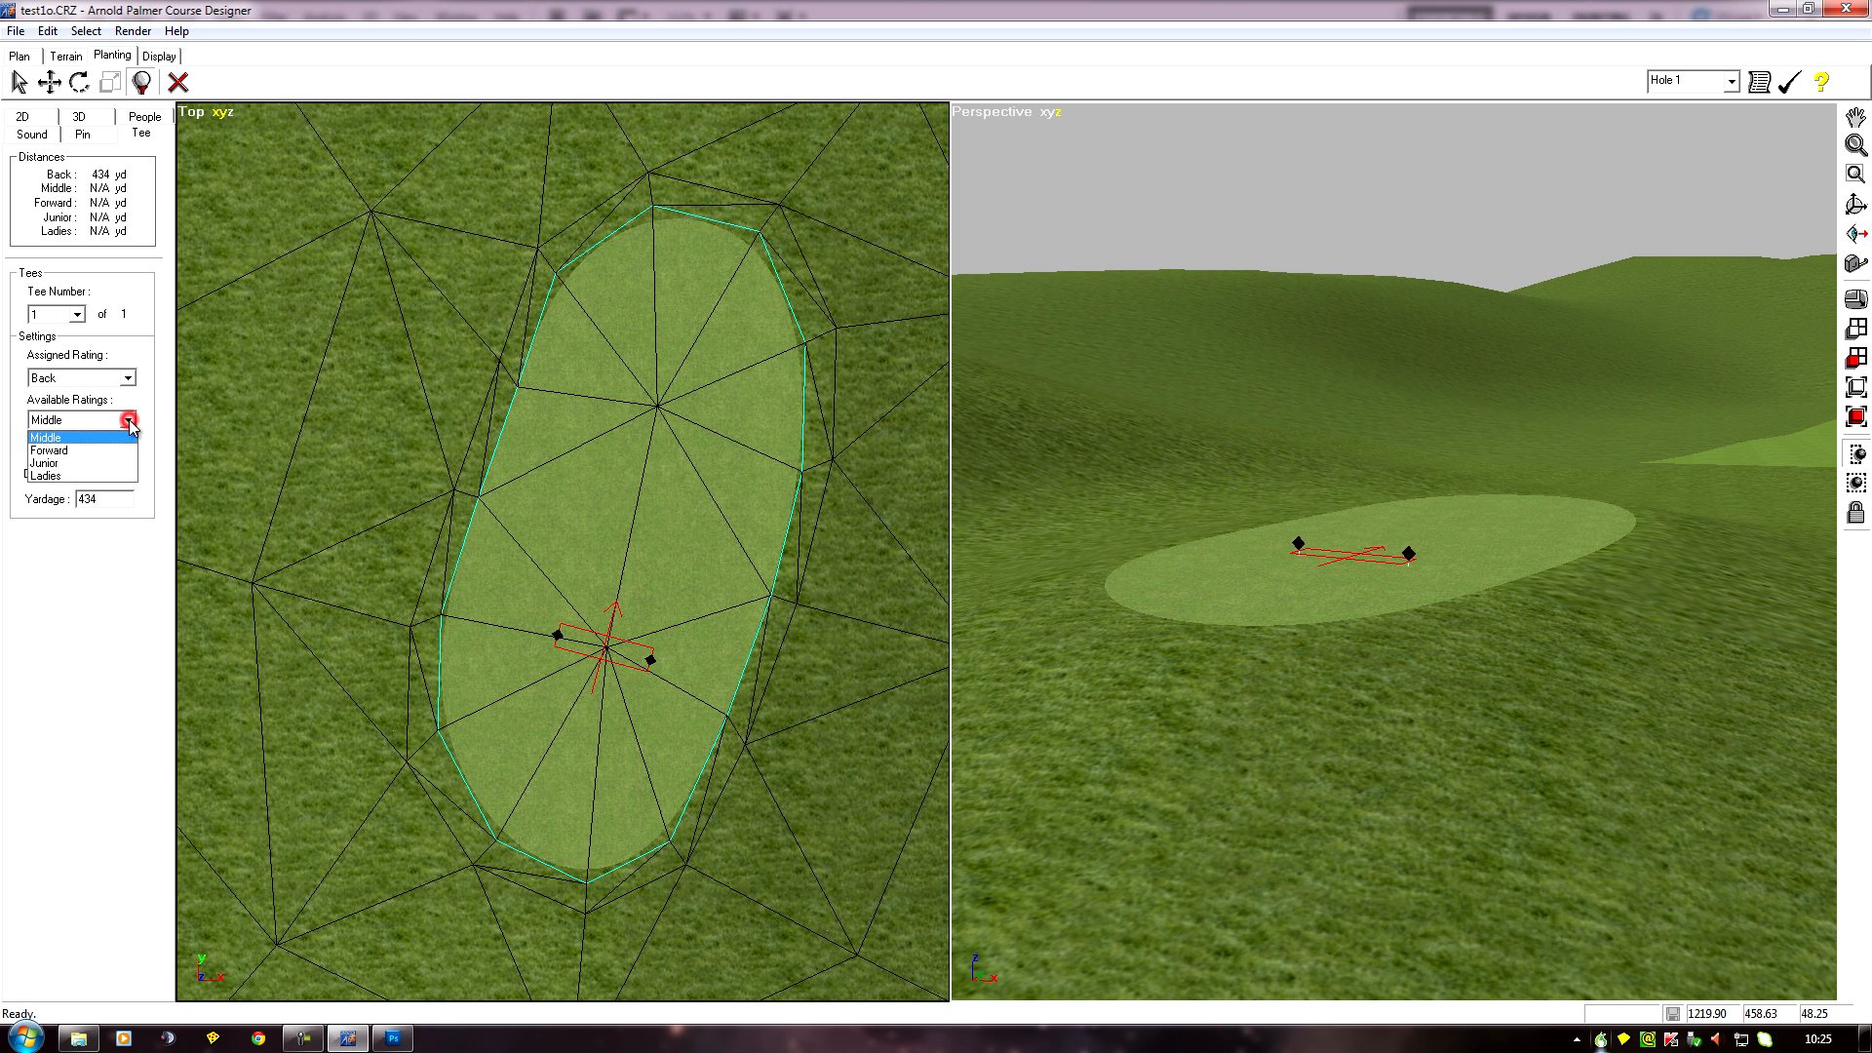
{"action": "left_click", "coordinate": [73, 452]}
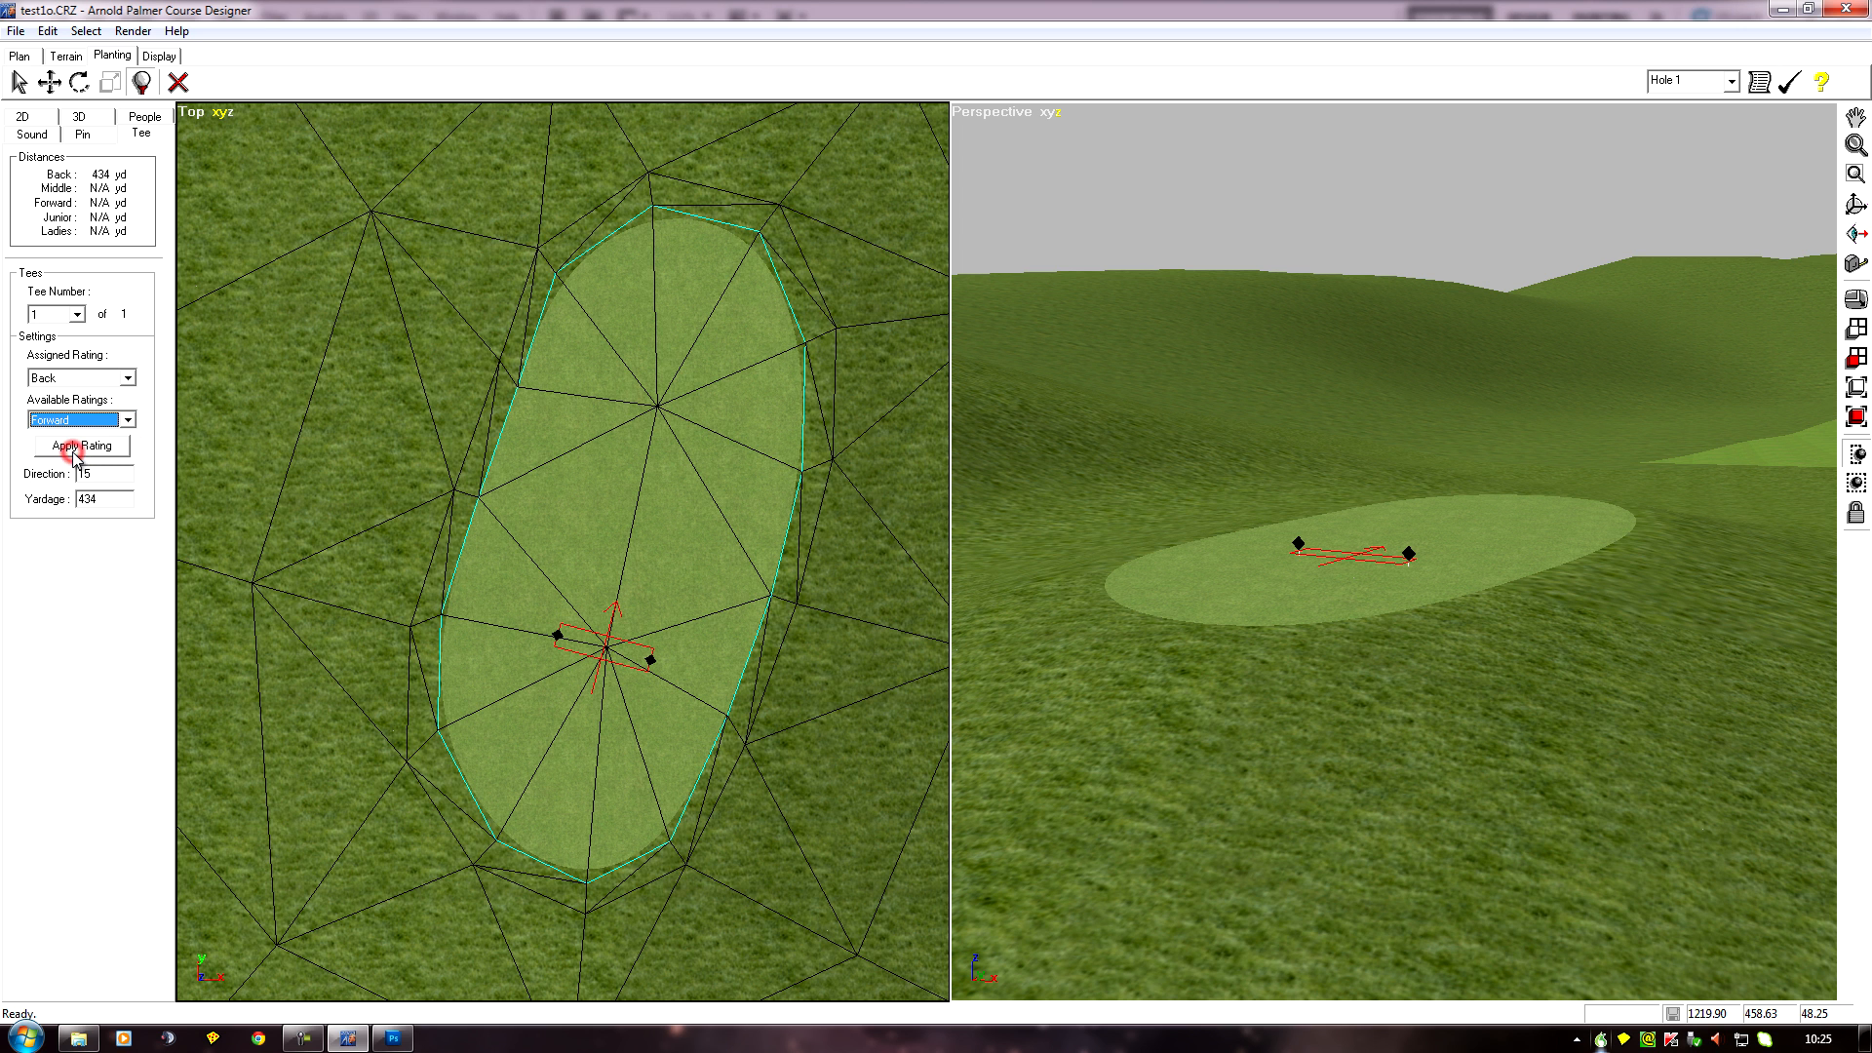
{"action": "left_click", "coordinate": [624, 541]}
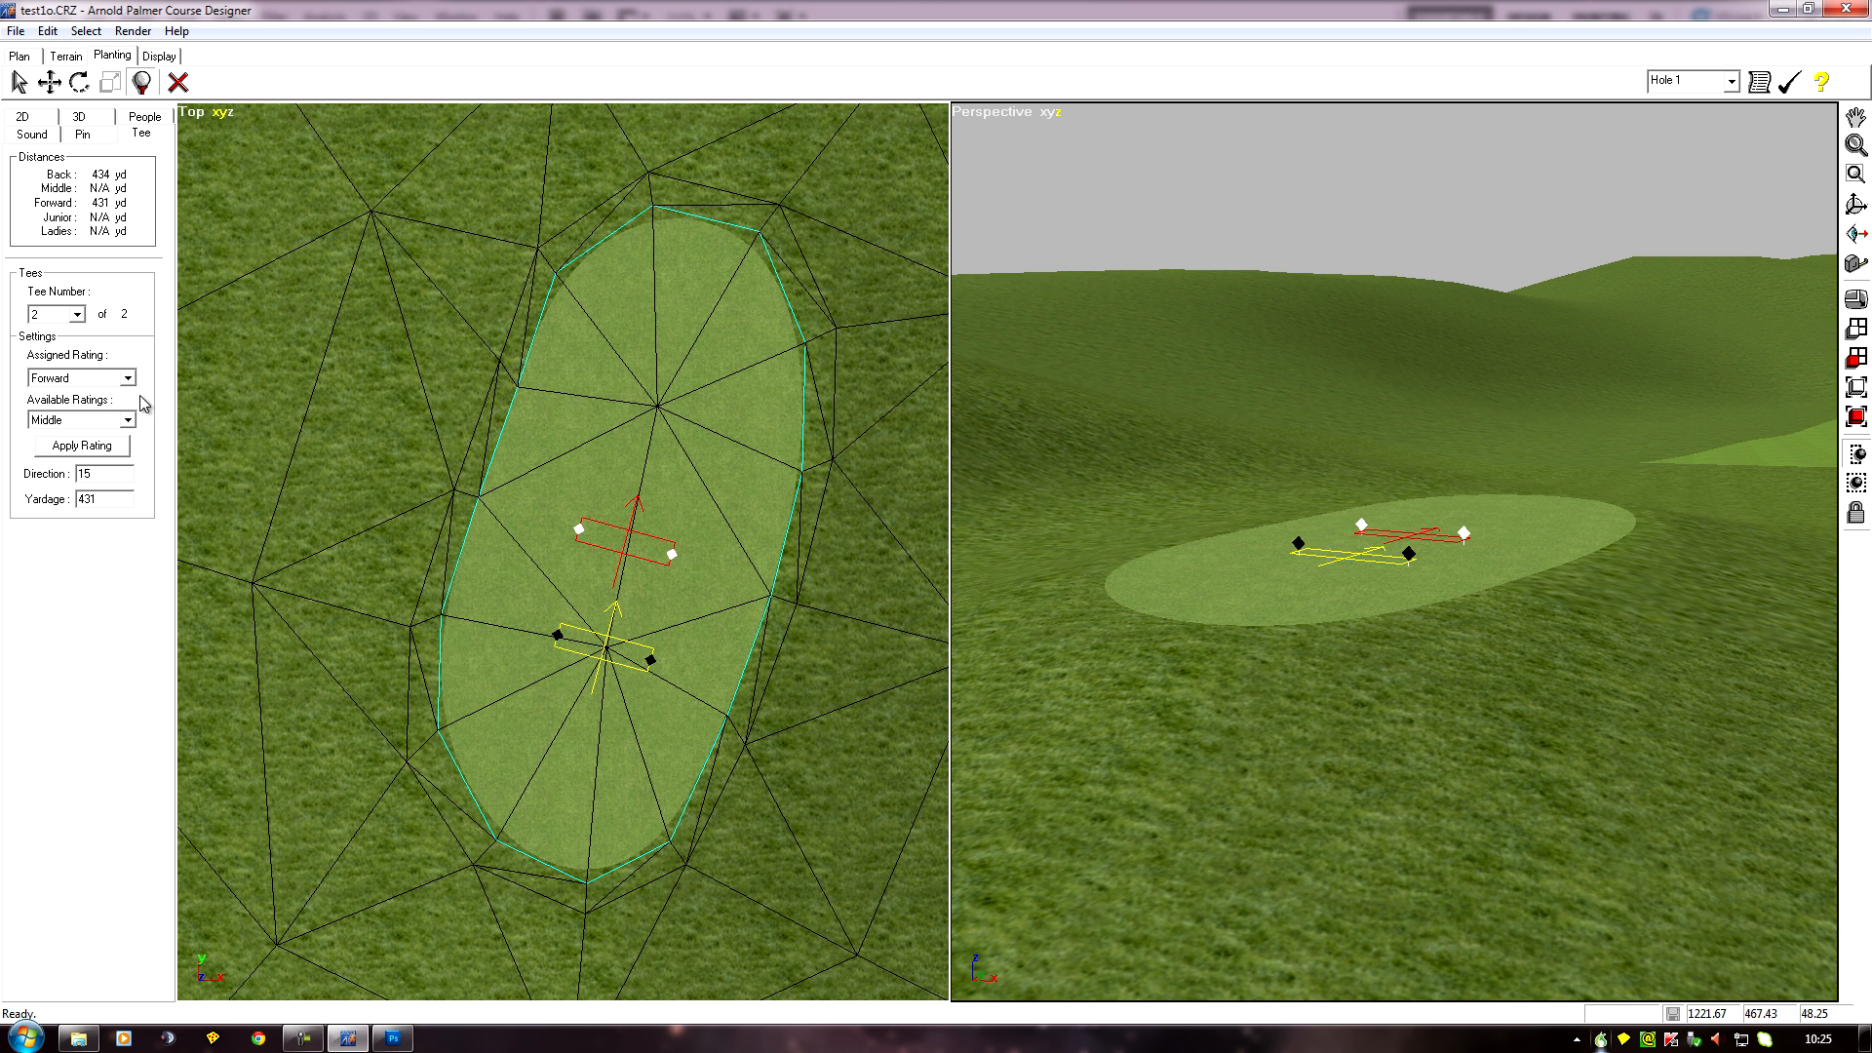
Step: Plant a tee-off position with the Ladies rating ahead of the Forward tee, towards the front of the tee area
{"action": "left_click", "coordinate": [127, 420]}
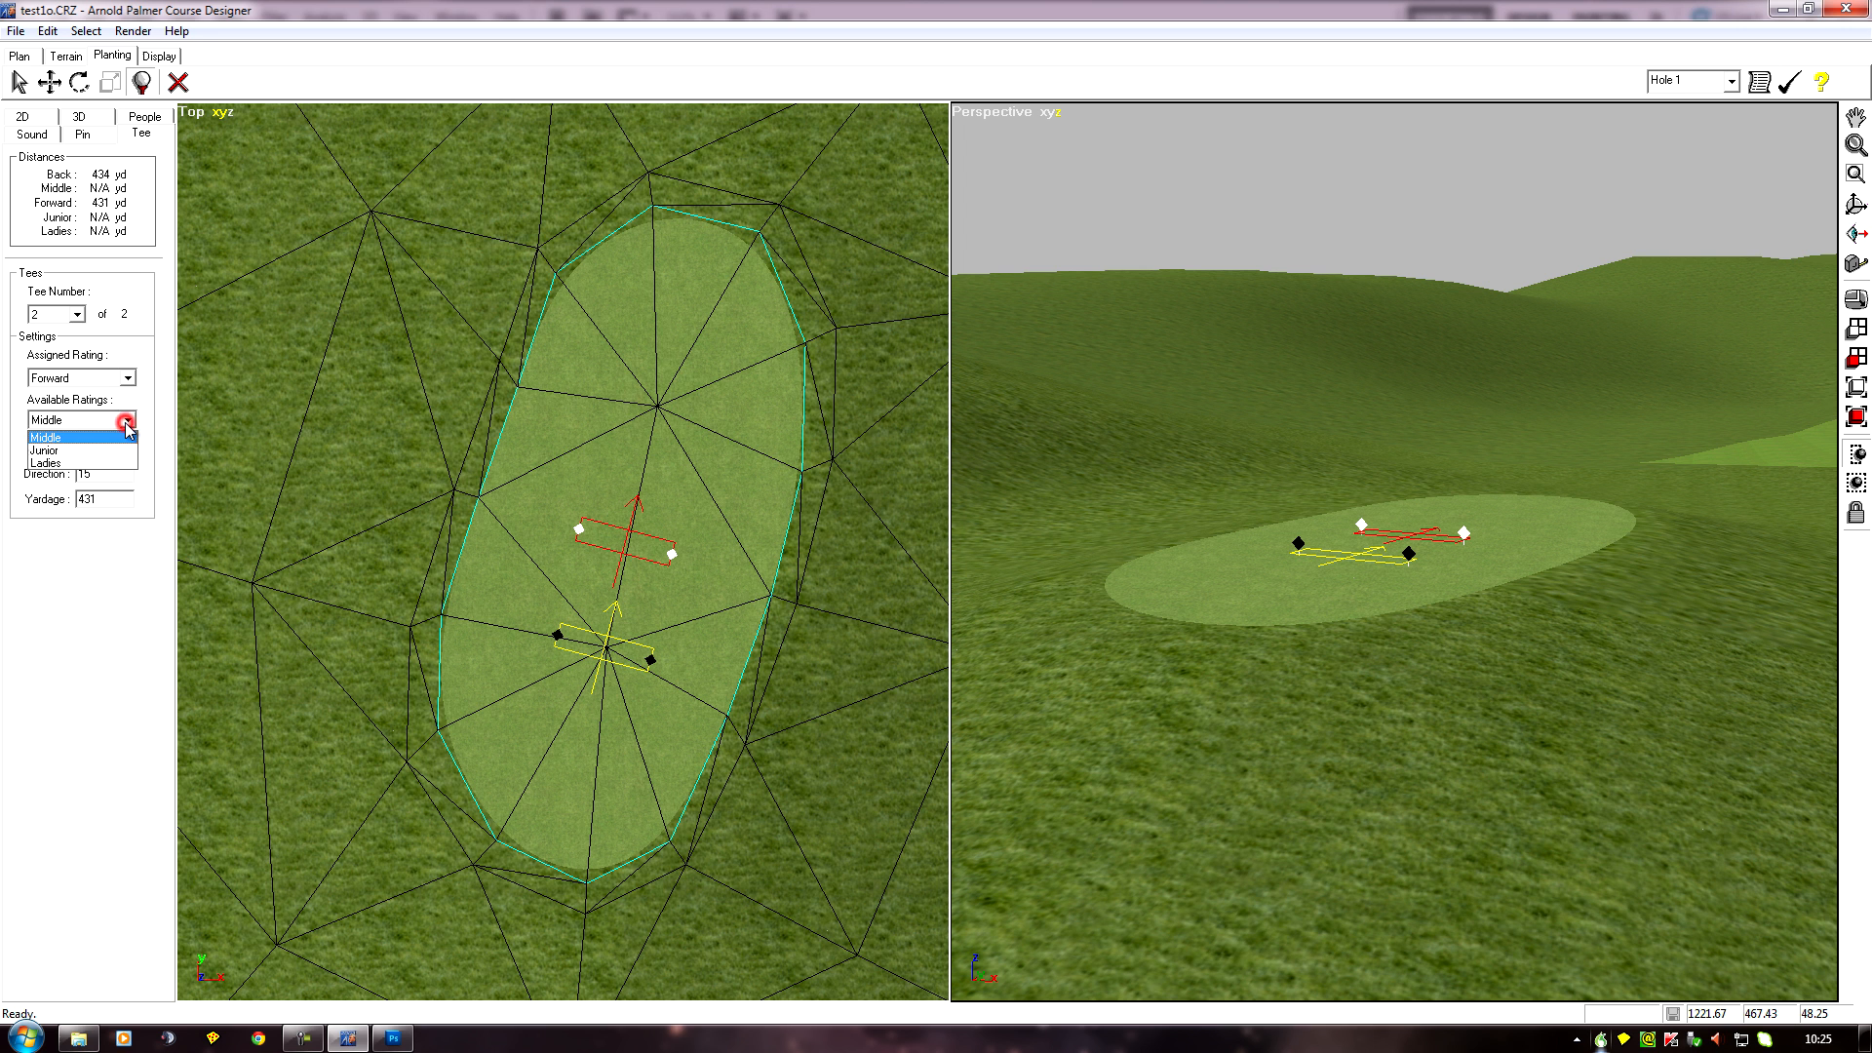
{"action": "left_click", "coordinate": [86, 463]}
{"action": "left_click", "coordinate": [718, 402]}
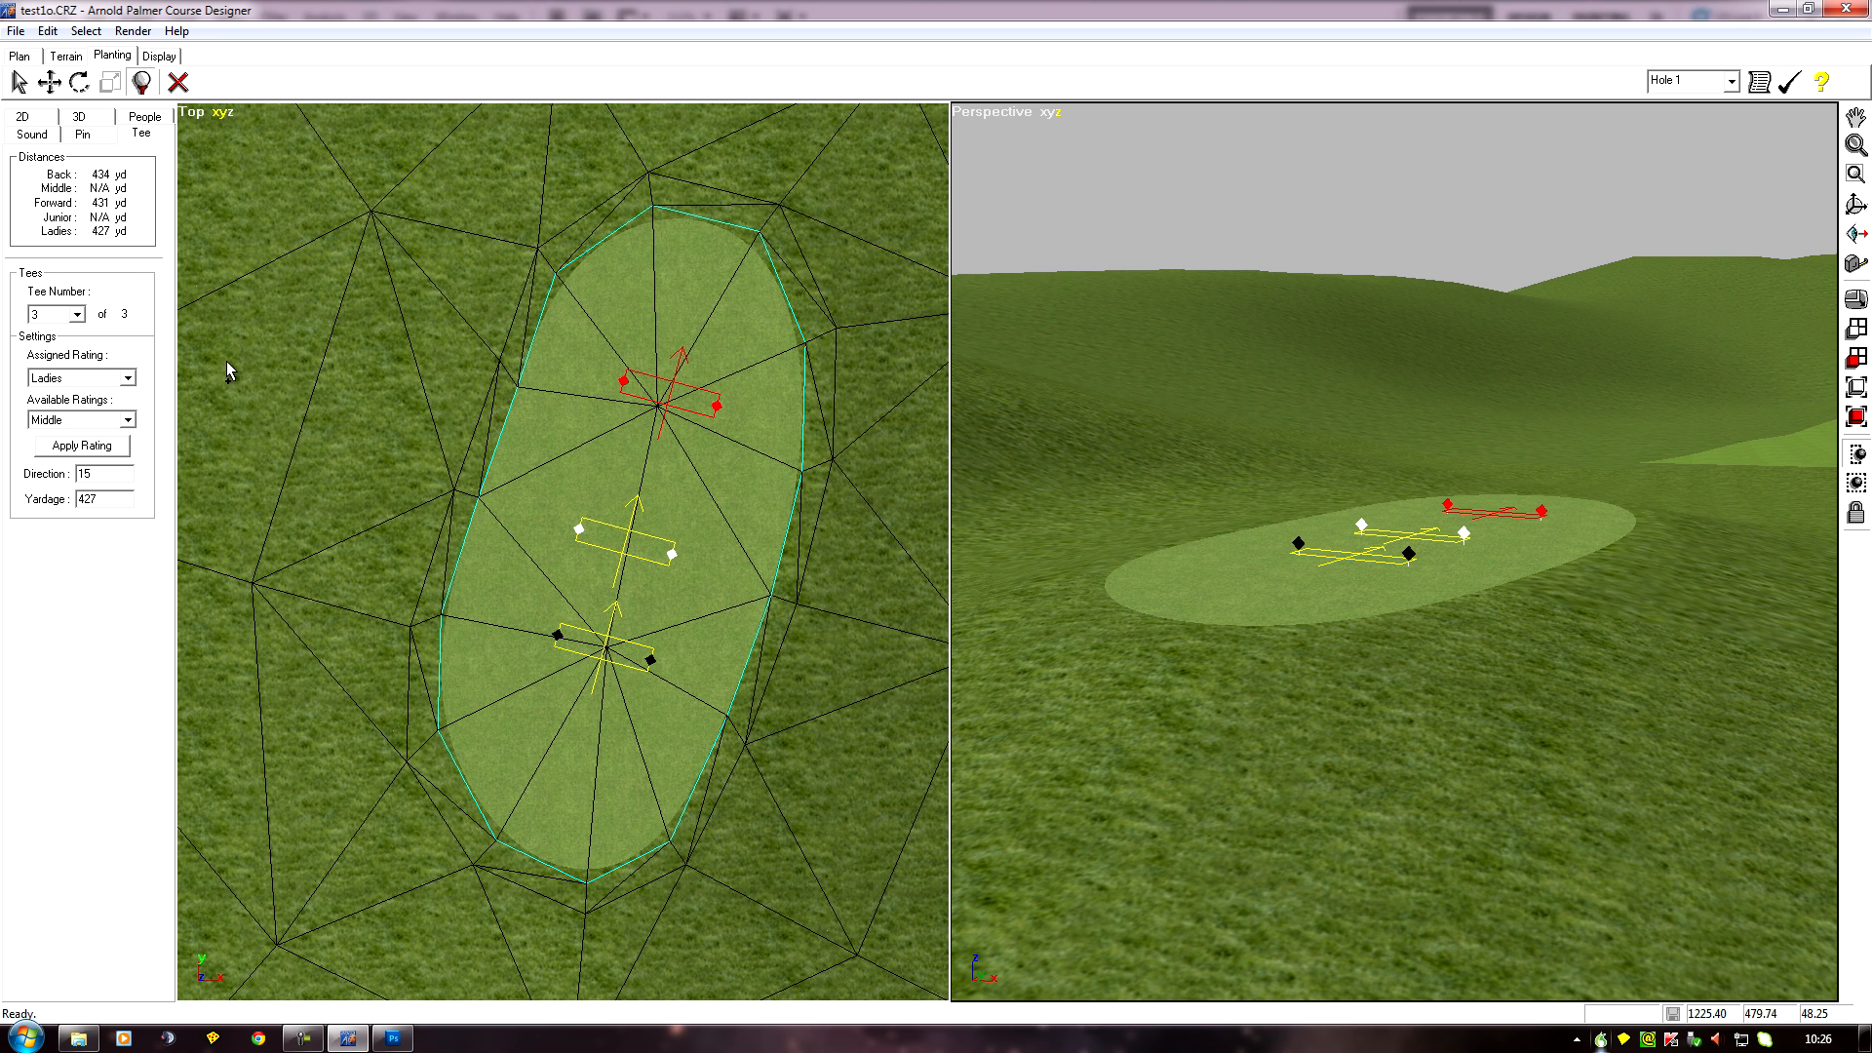
Step: Add the Middle rating to tee 1 of Hole 1 in the course properties' multiple tee rating assignment
{"action": "left_click", "coordinate": [49, 32]}
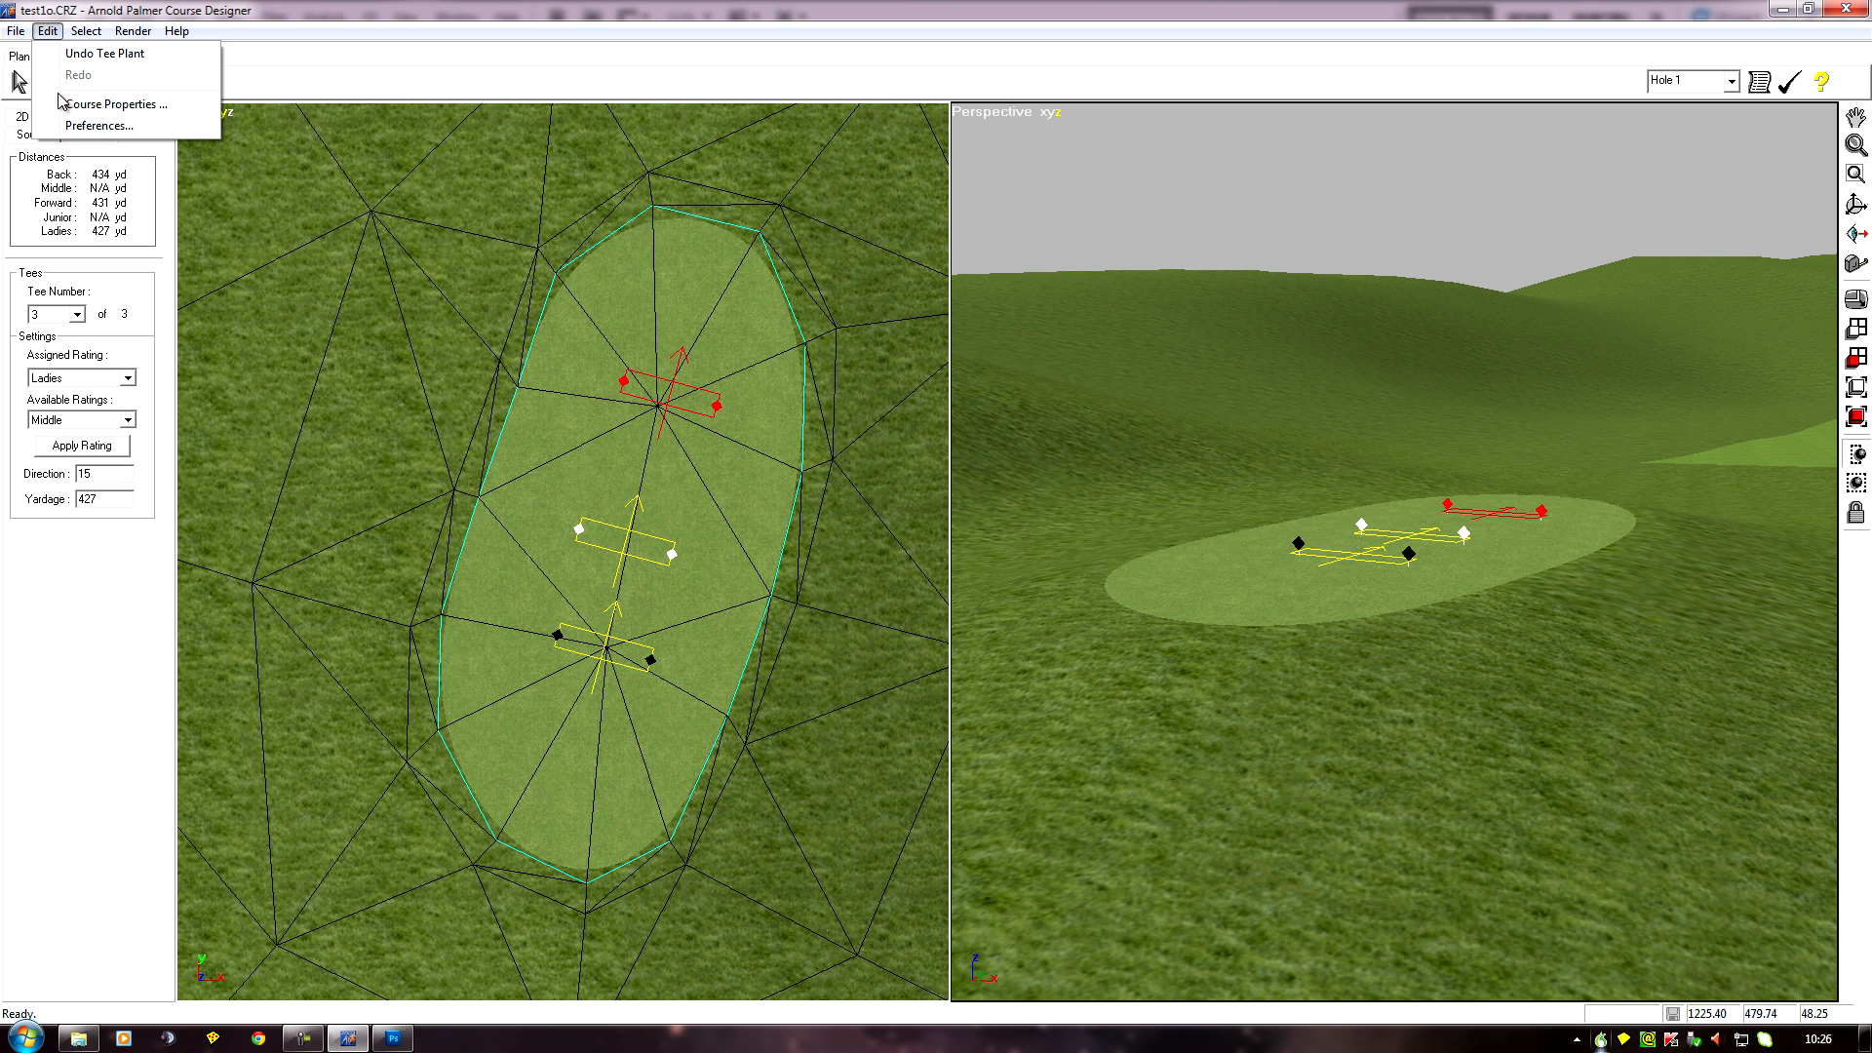
{"action": "left_click", "coordinate": [115, 104]}
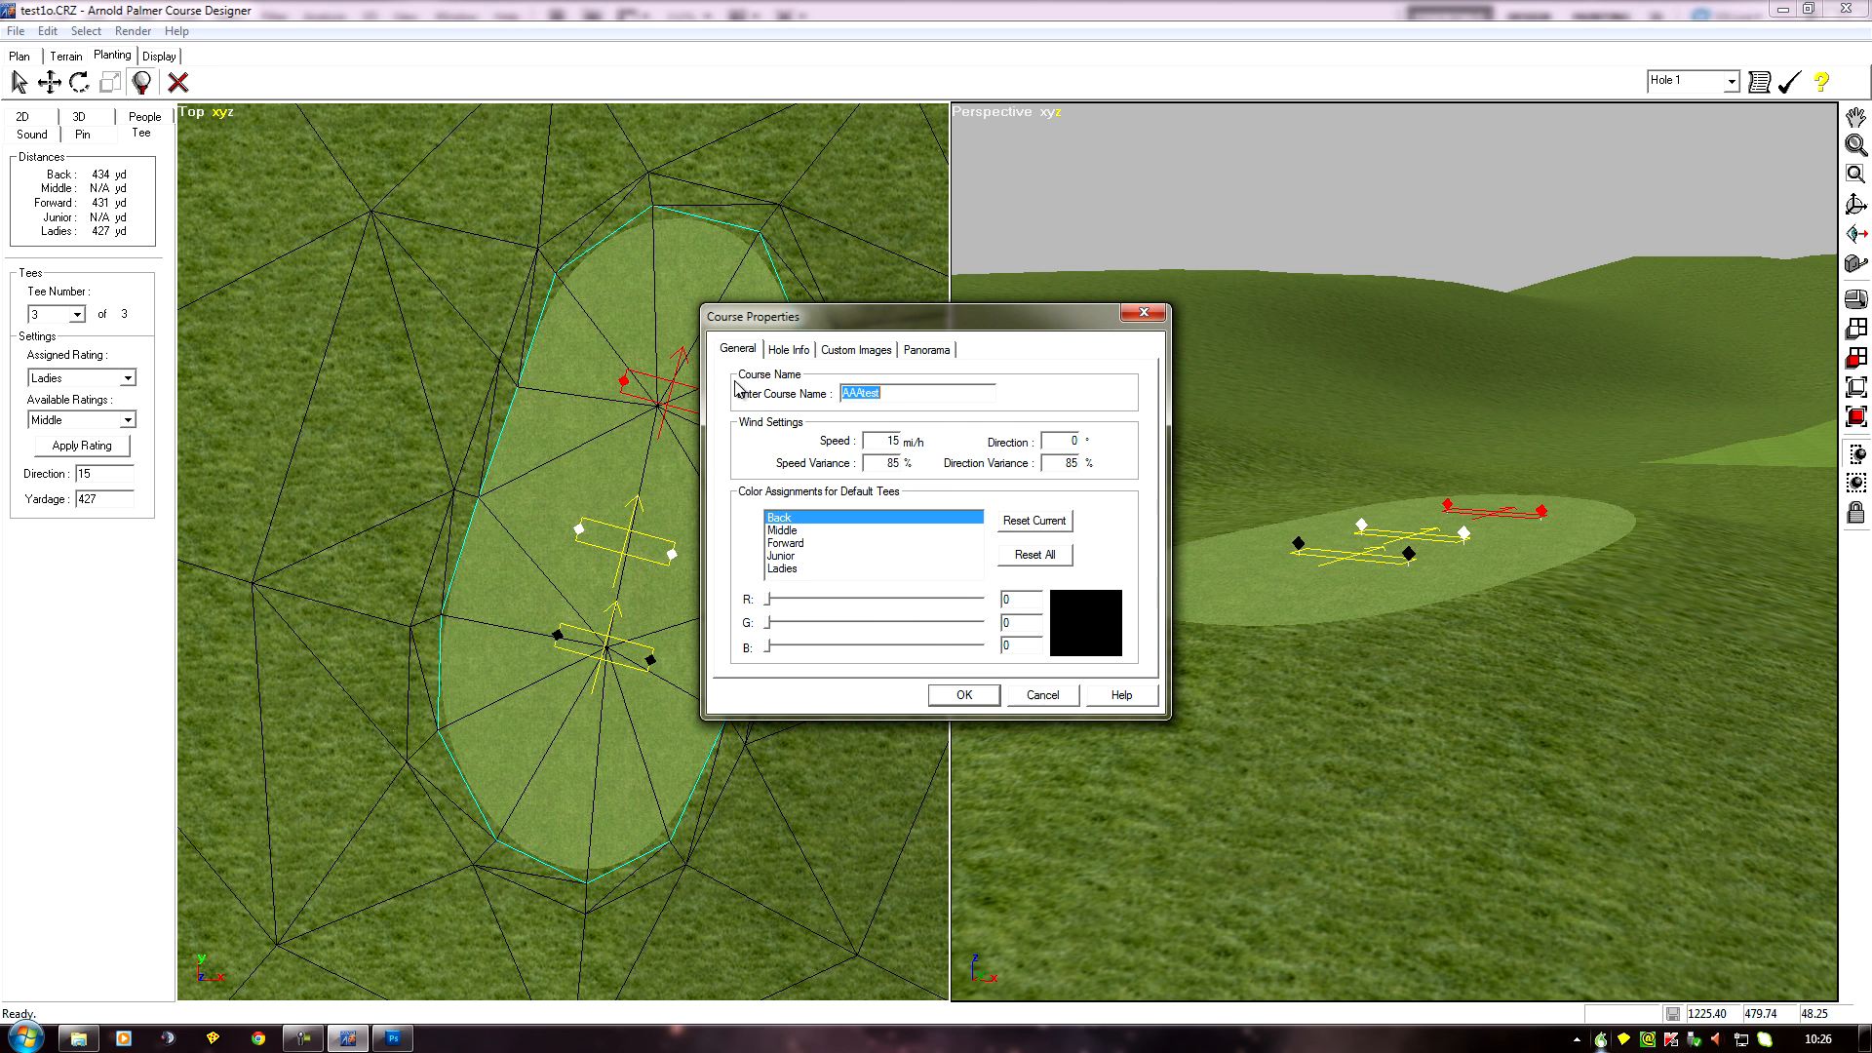
{"action": "left_click", "coordinate": [787, 351]}
{"action": "left_click_drag", "start_coordinate": [956, 314], "coordinate": [1401, 565]}
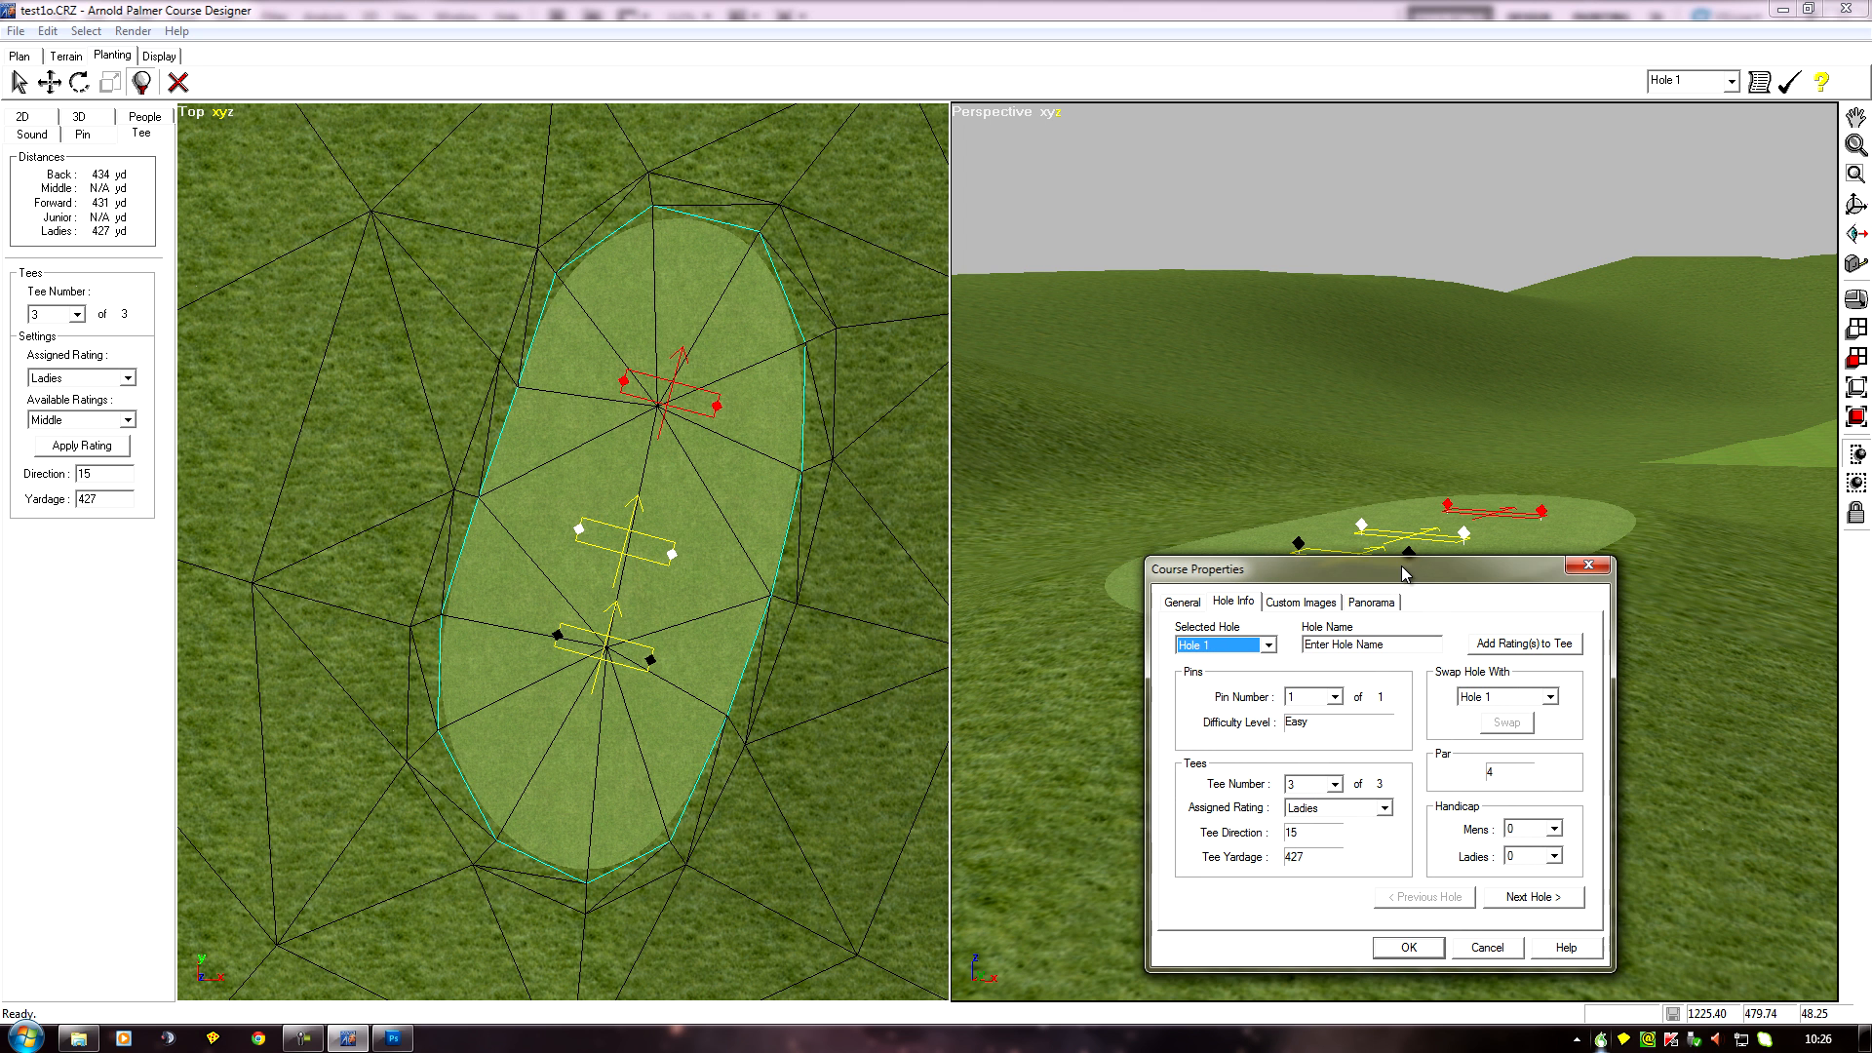
{"action": "left_click", "coordinate": [1541, 644]}
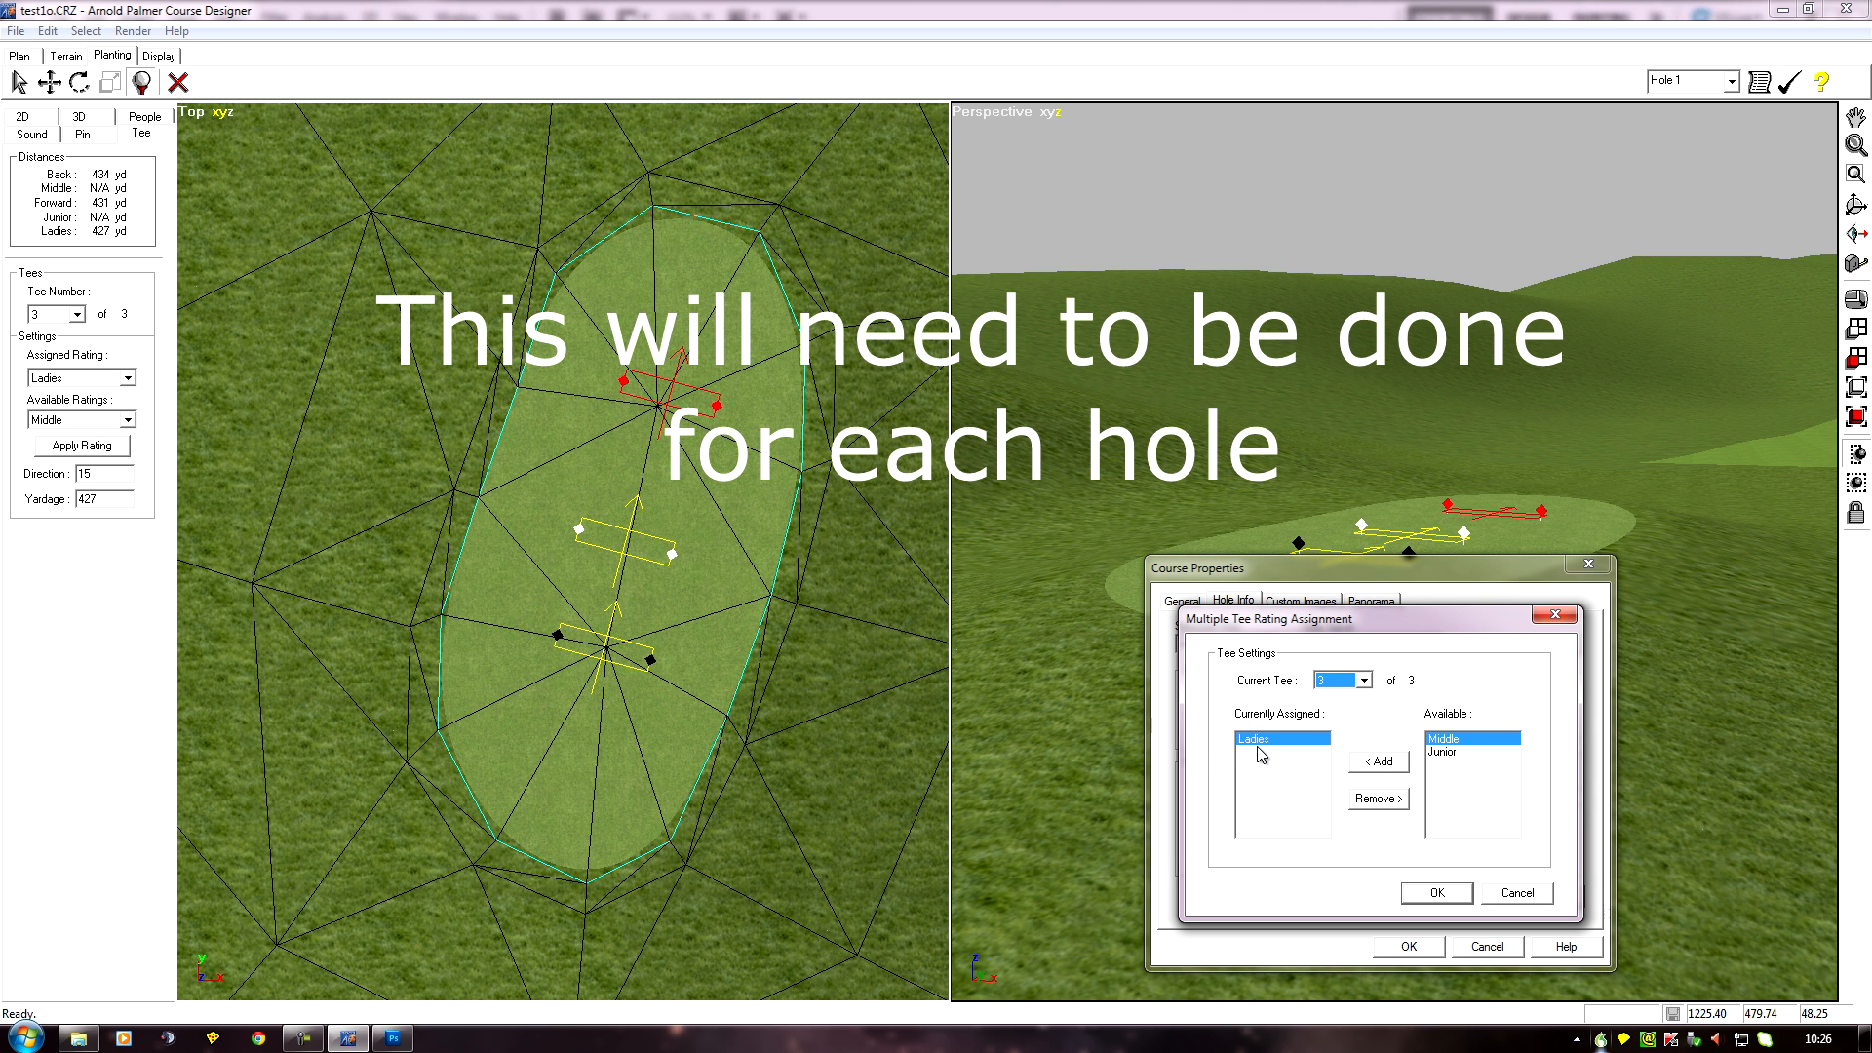
{"action": "left_click", "coordinate": [1364, 681]}
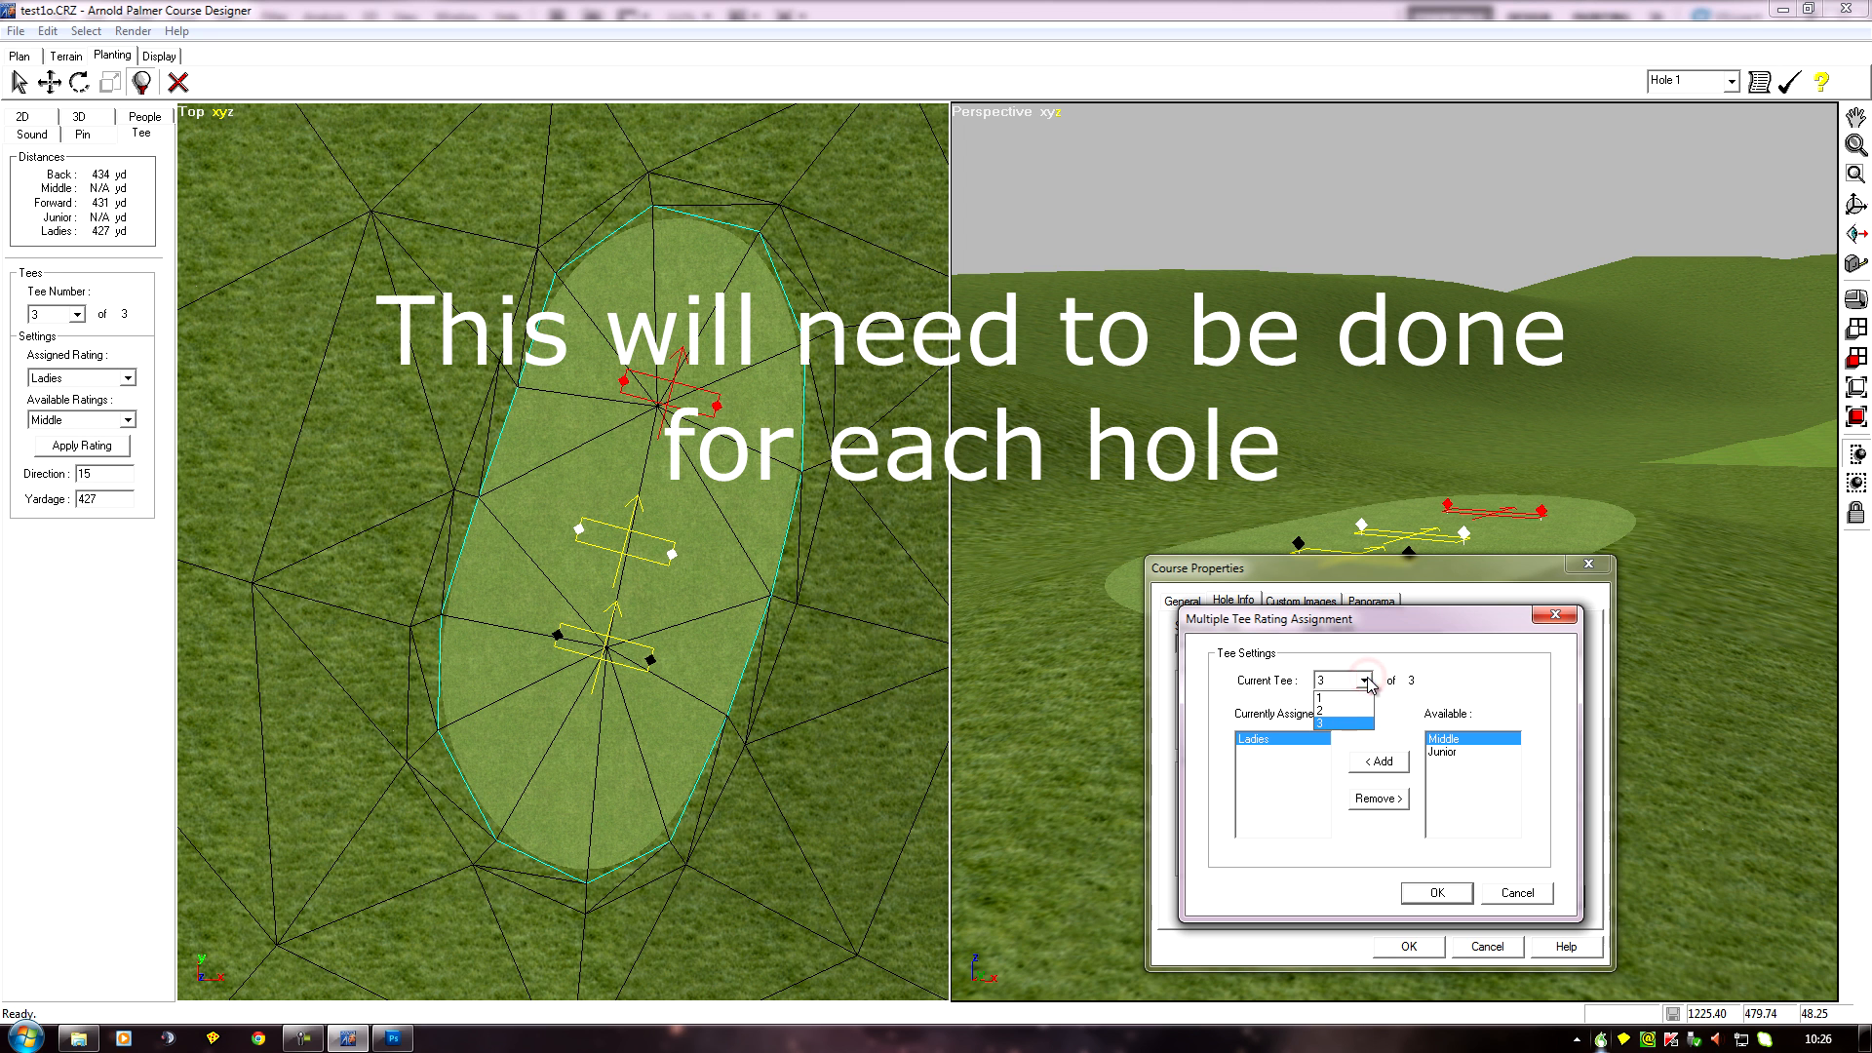
{"action": "left_click", "coordinate": [1345, 698]}
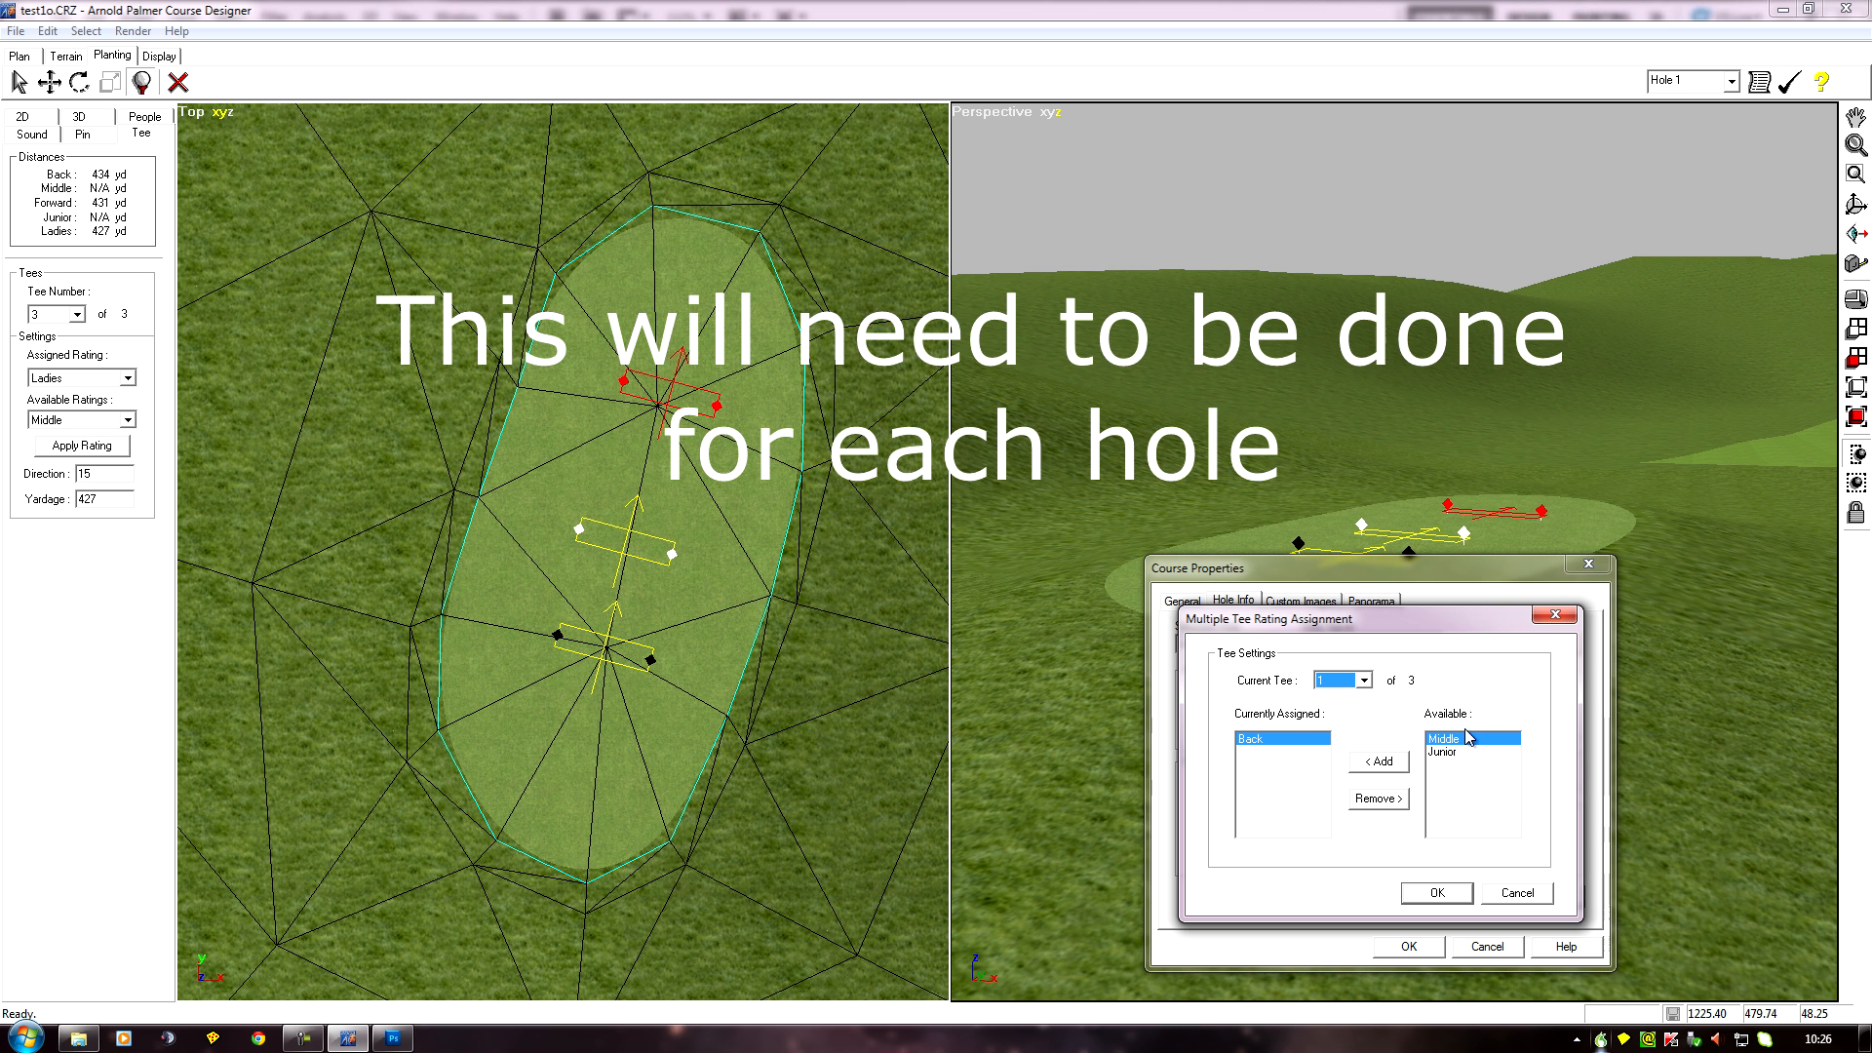
{"action": "left_click", "coordinate": [1381, 768]}
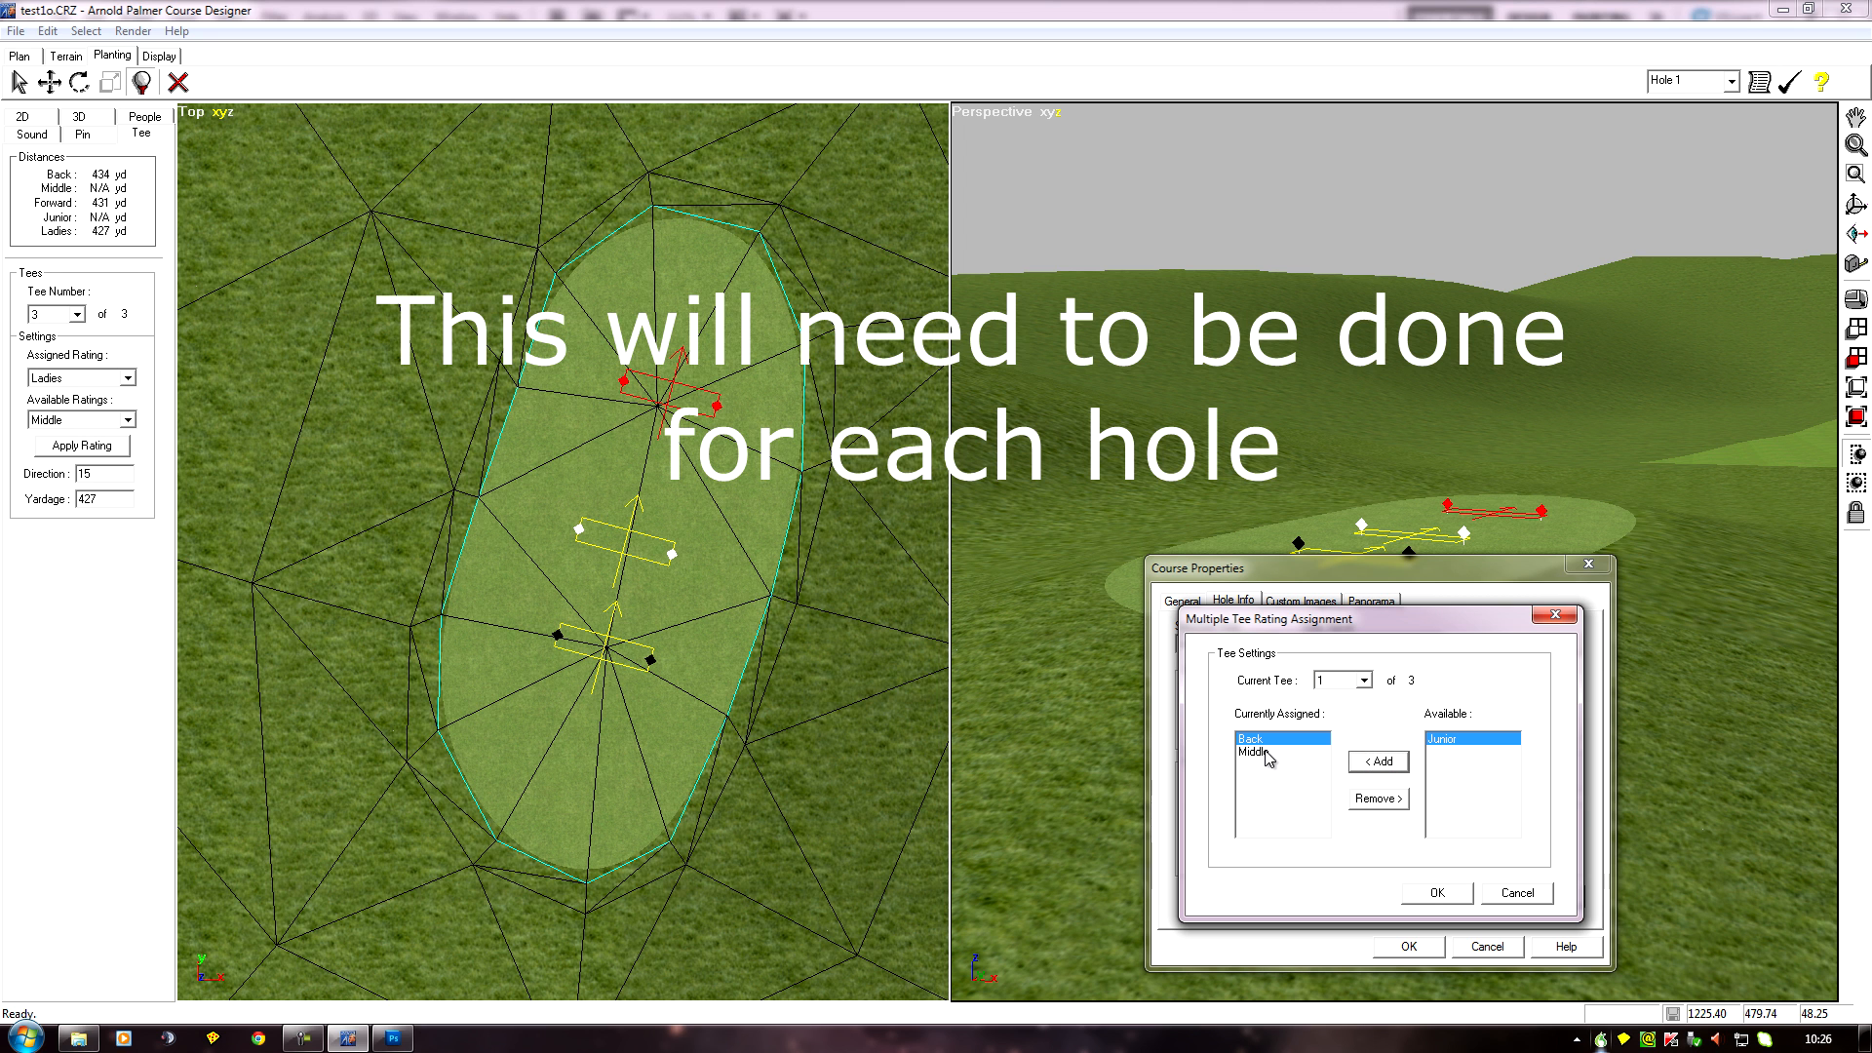
Step: Add the Junior rating to tee 2 of Hole 1 and apply the course properties
{"action": "left_click", "coordinate": [1363, 680]}
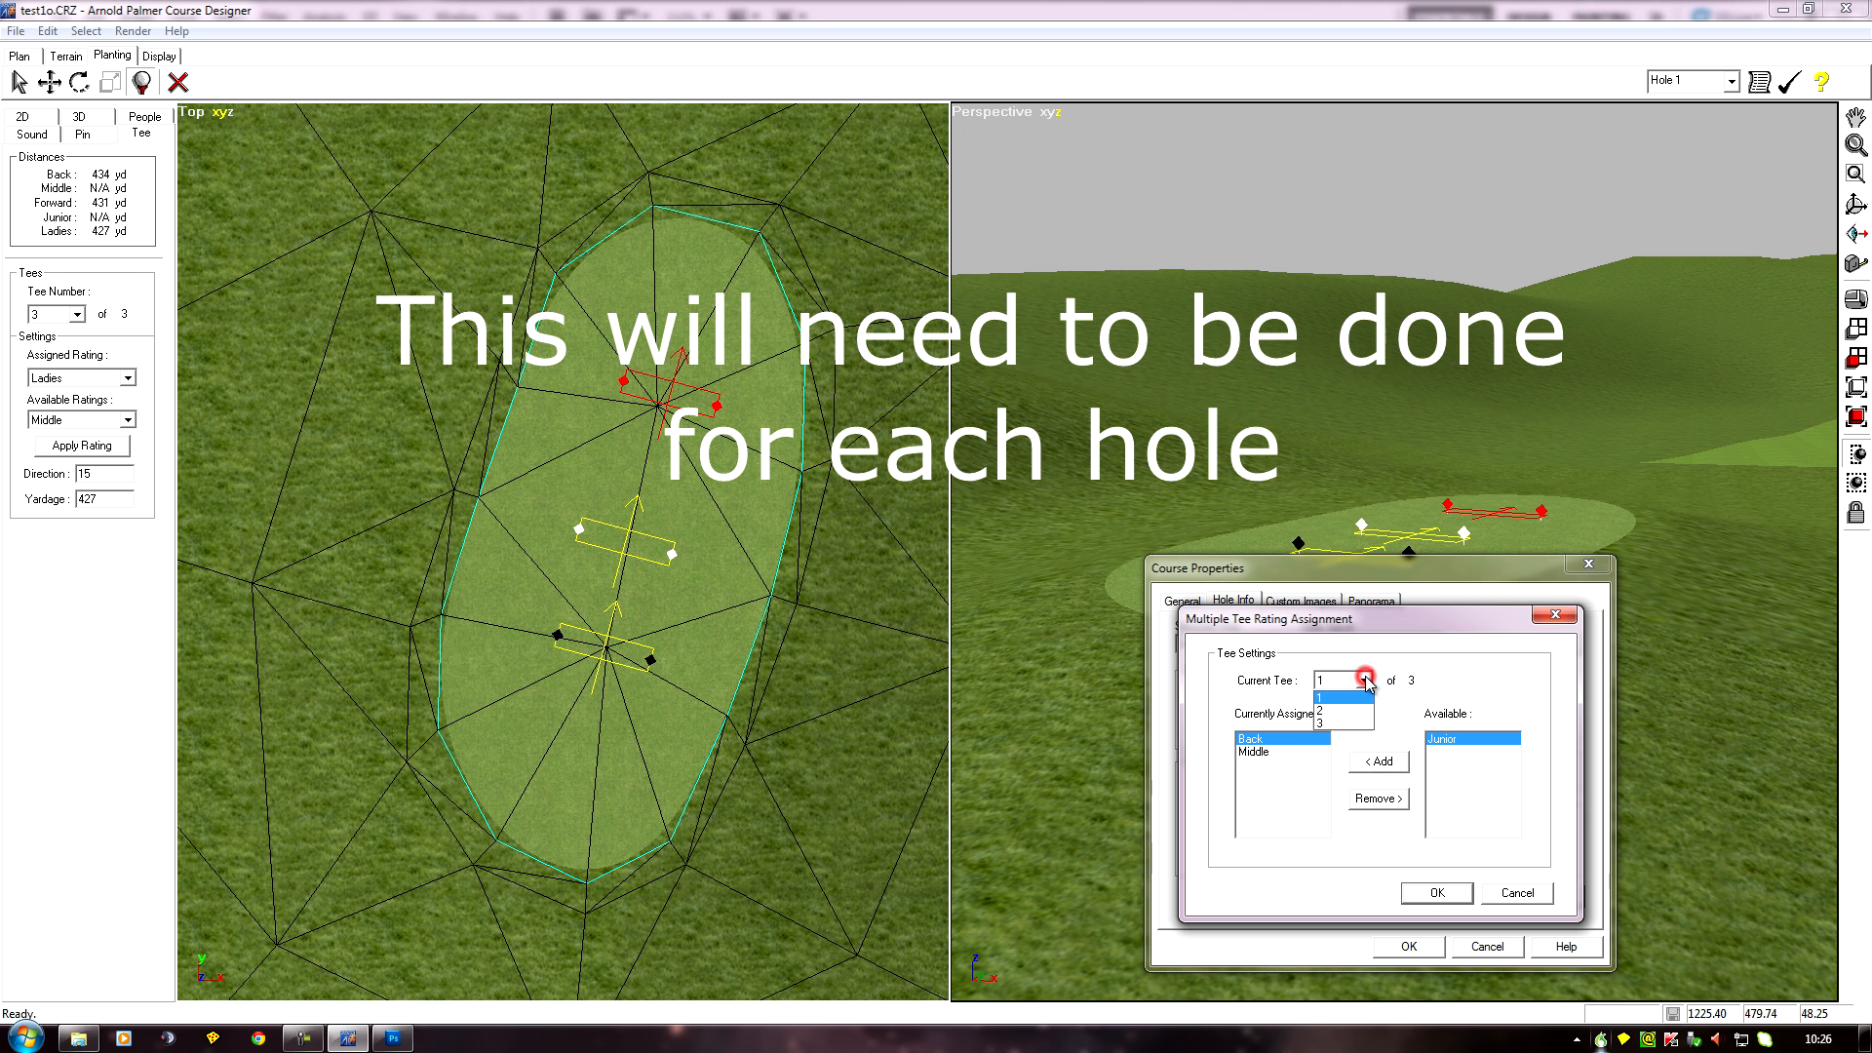
{"action": "left_click", "coordinate": [1357, 711]}
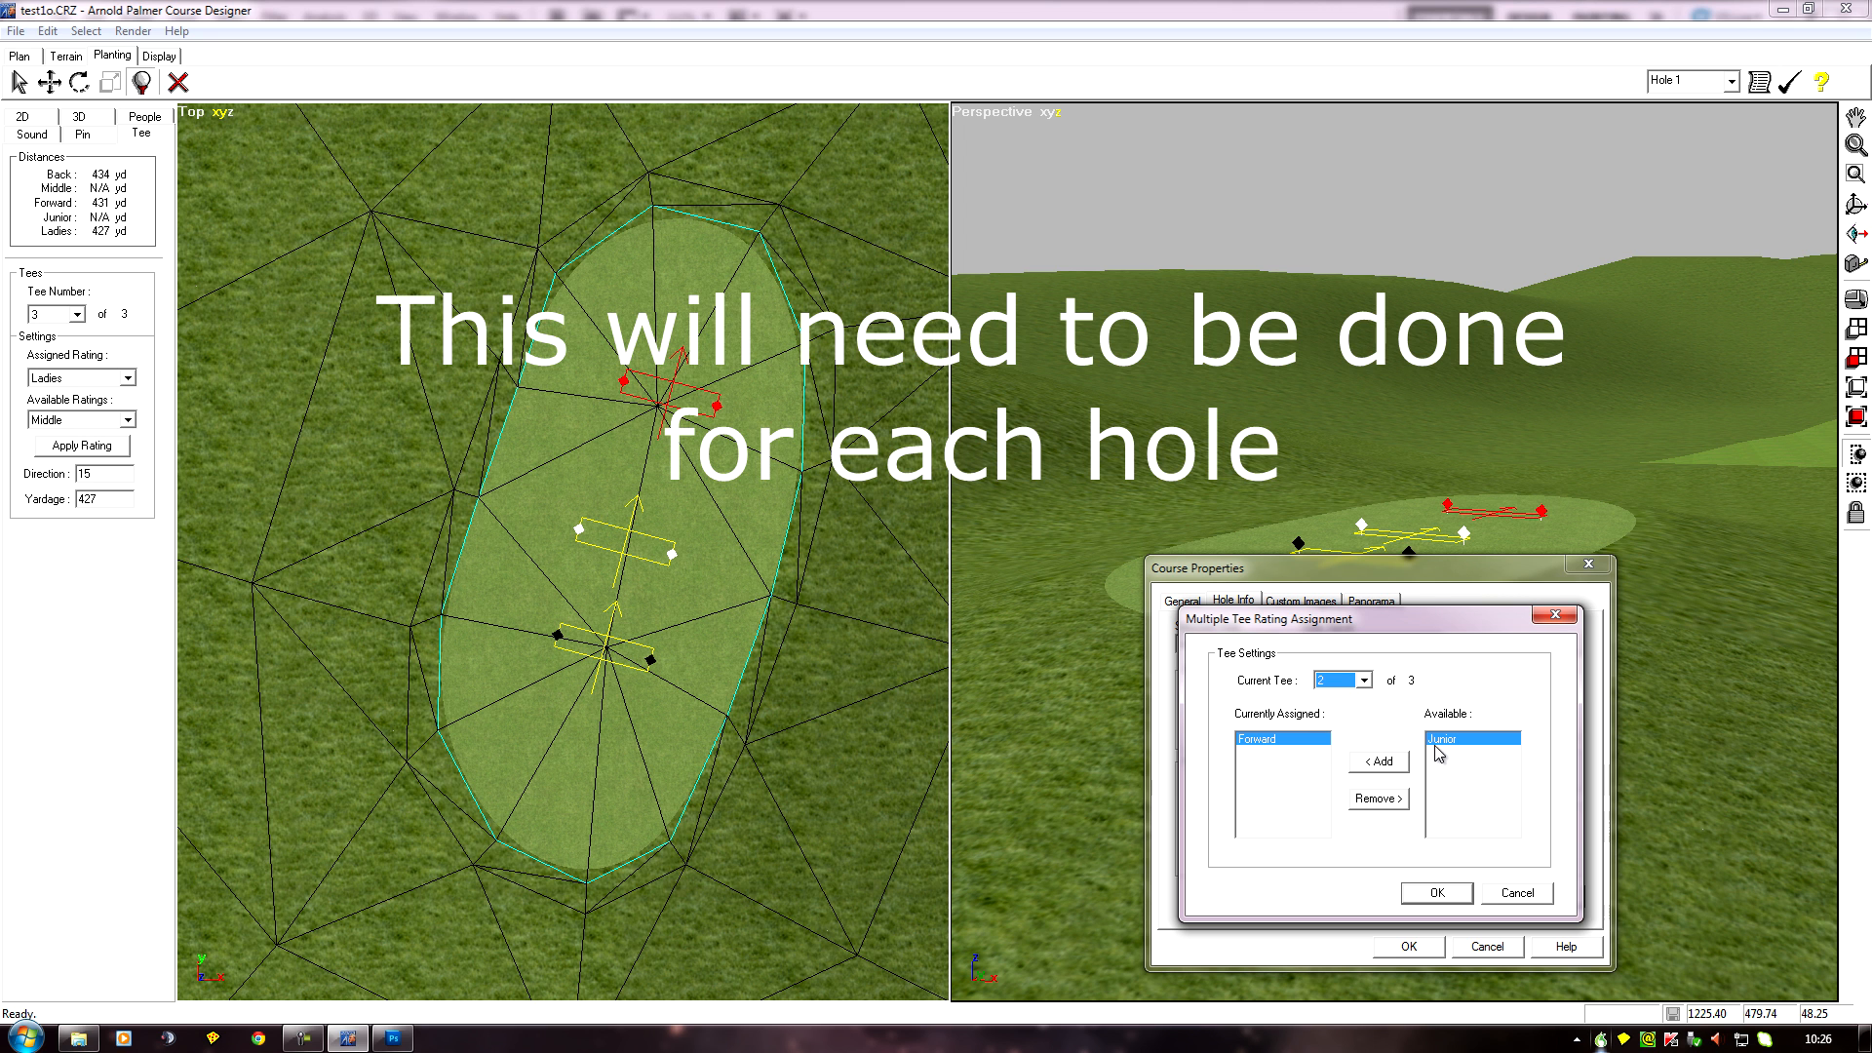
{"action": "left_click", "coordinate": [1396, 764]}
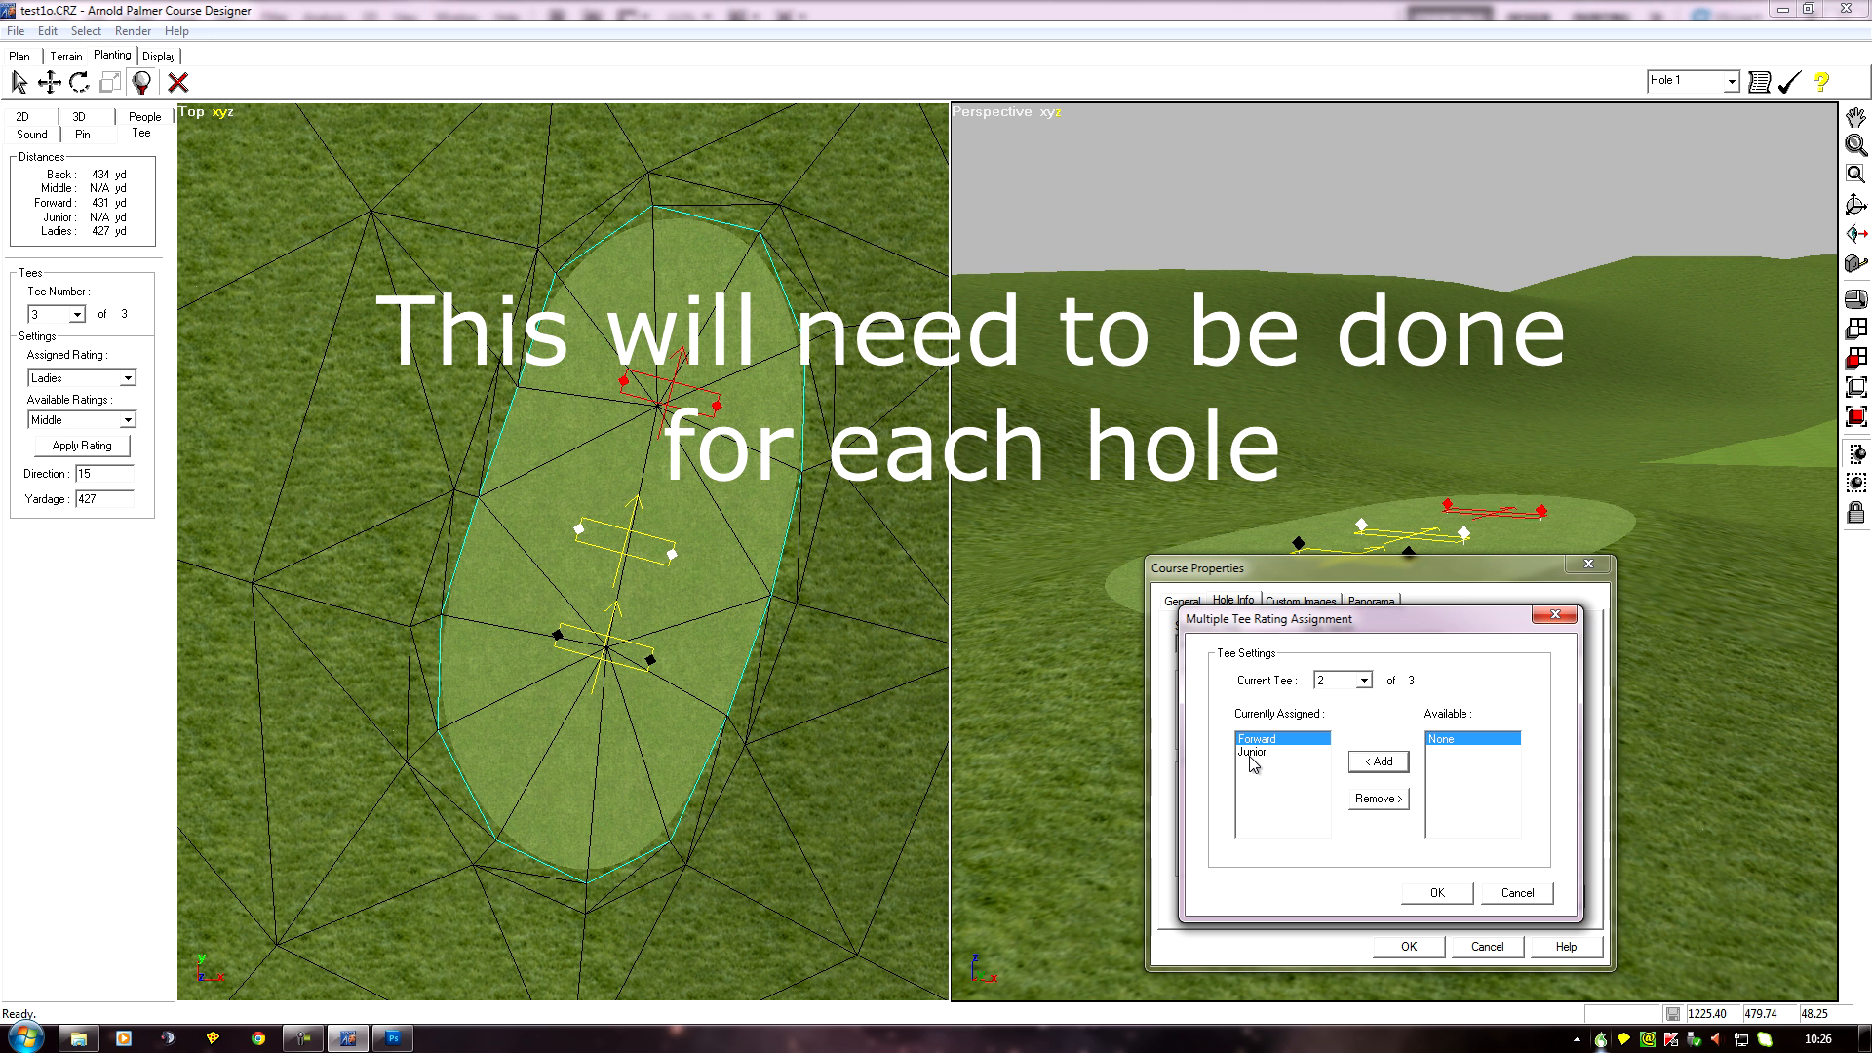
{"action": "left_click", "coordinate": [1432, 895]}
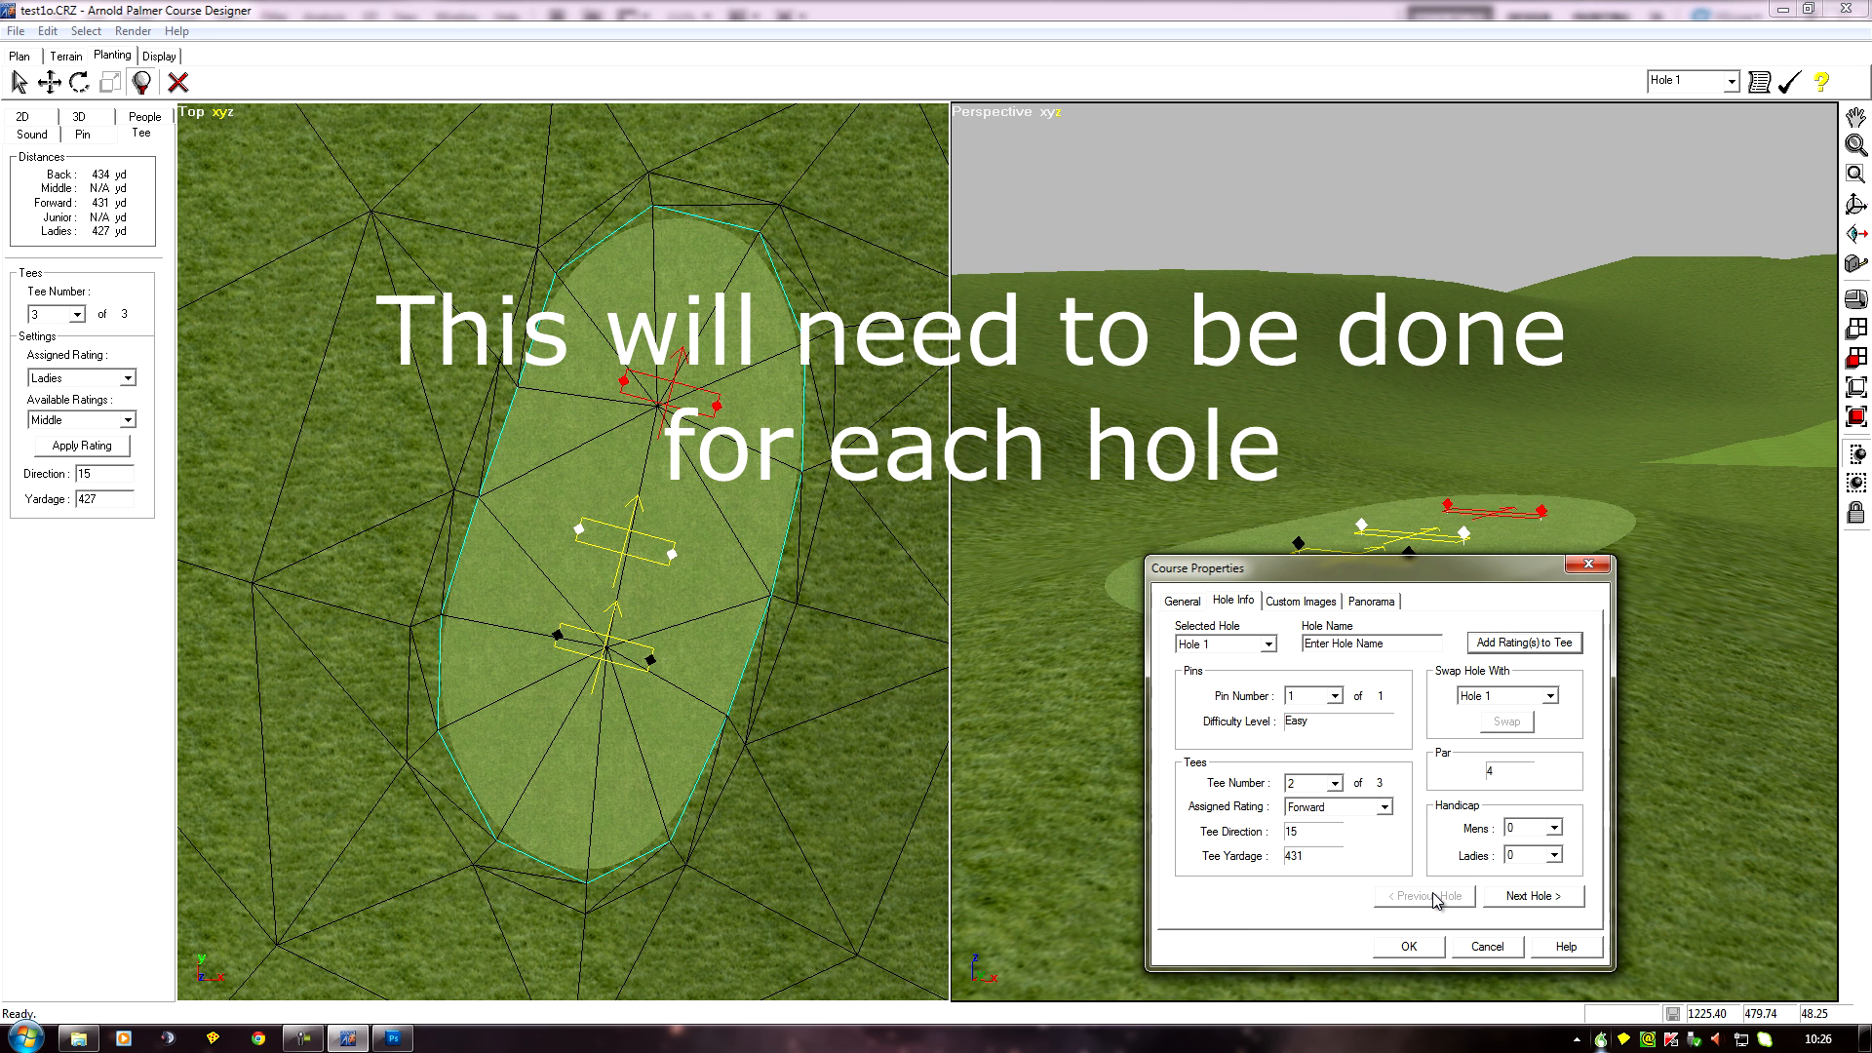
{"action": "left_click", "coordinate": [1413, 944]}
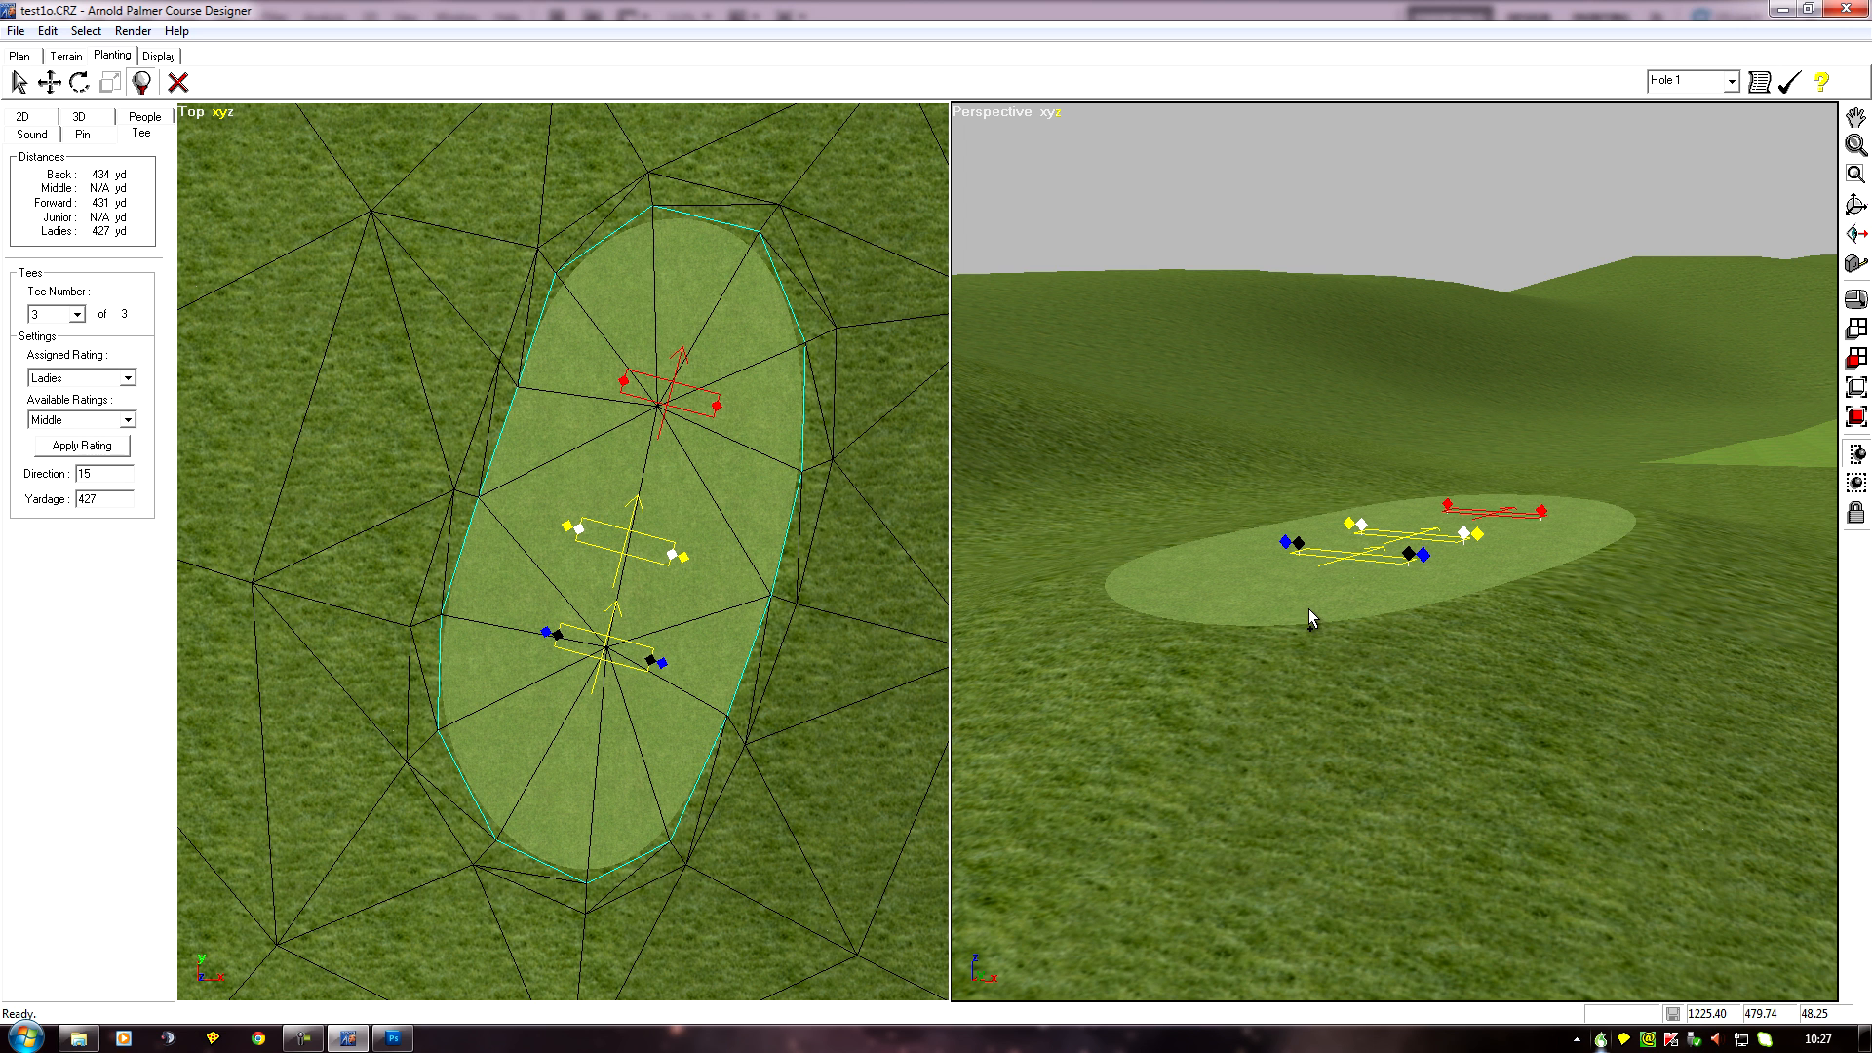
Step: Set the Middle tee's default color to black in the course properties by reducing its blue value to 0
{"action": "left_click", "coordinate": [45, 32]}
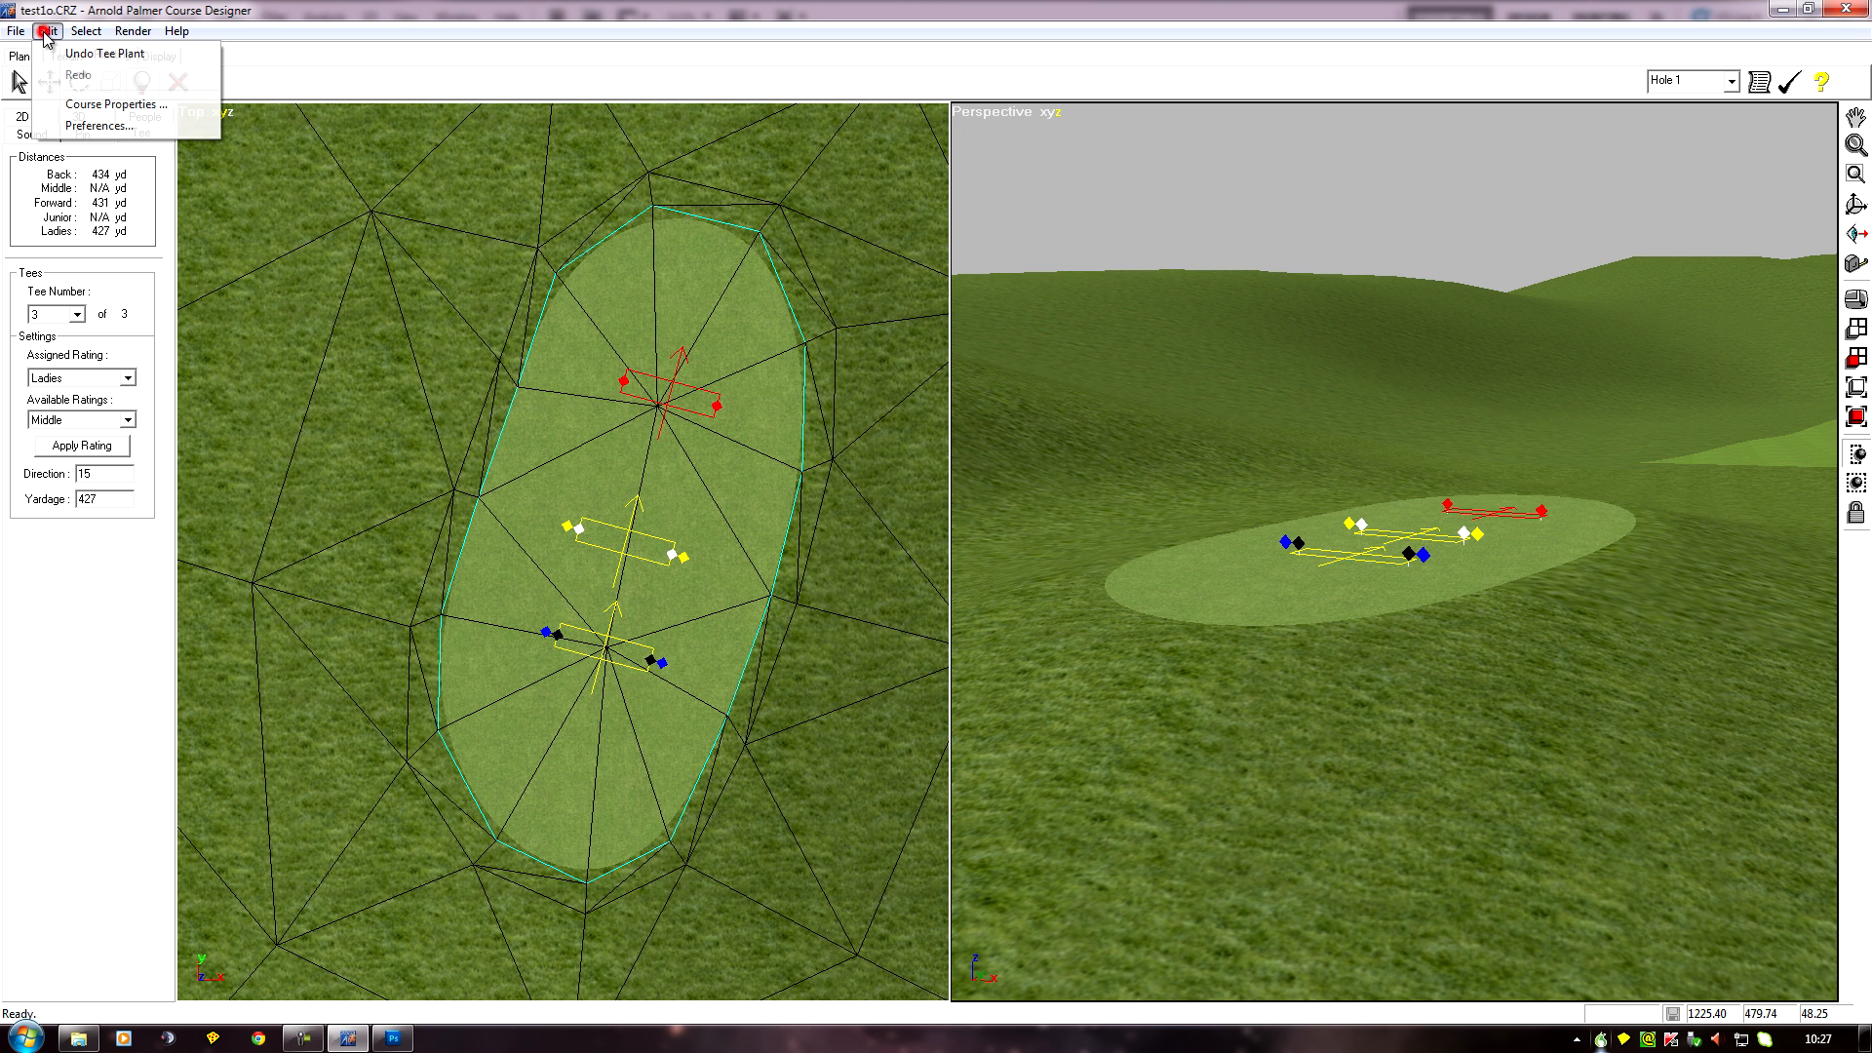
{"action": "left_click", "coordinate": [111, 104]}
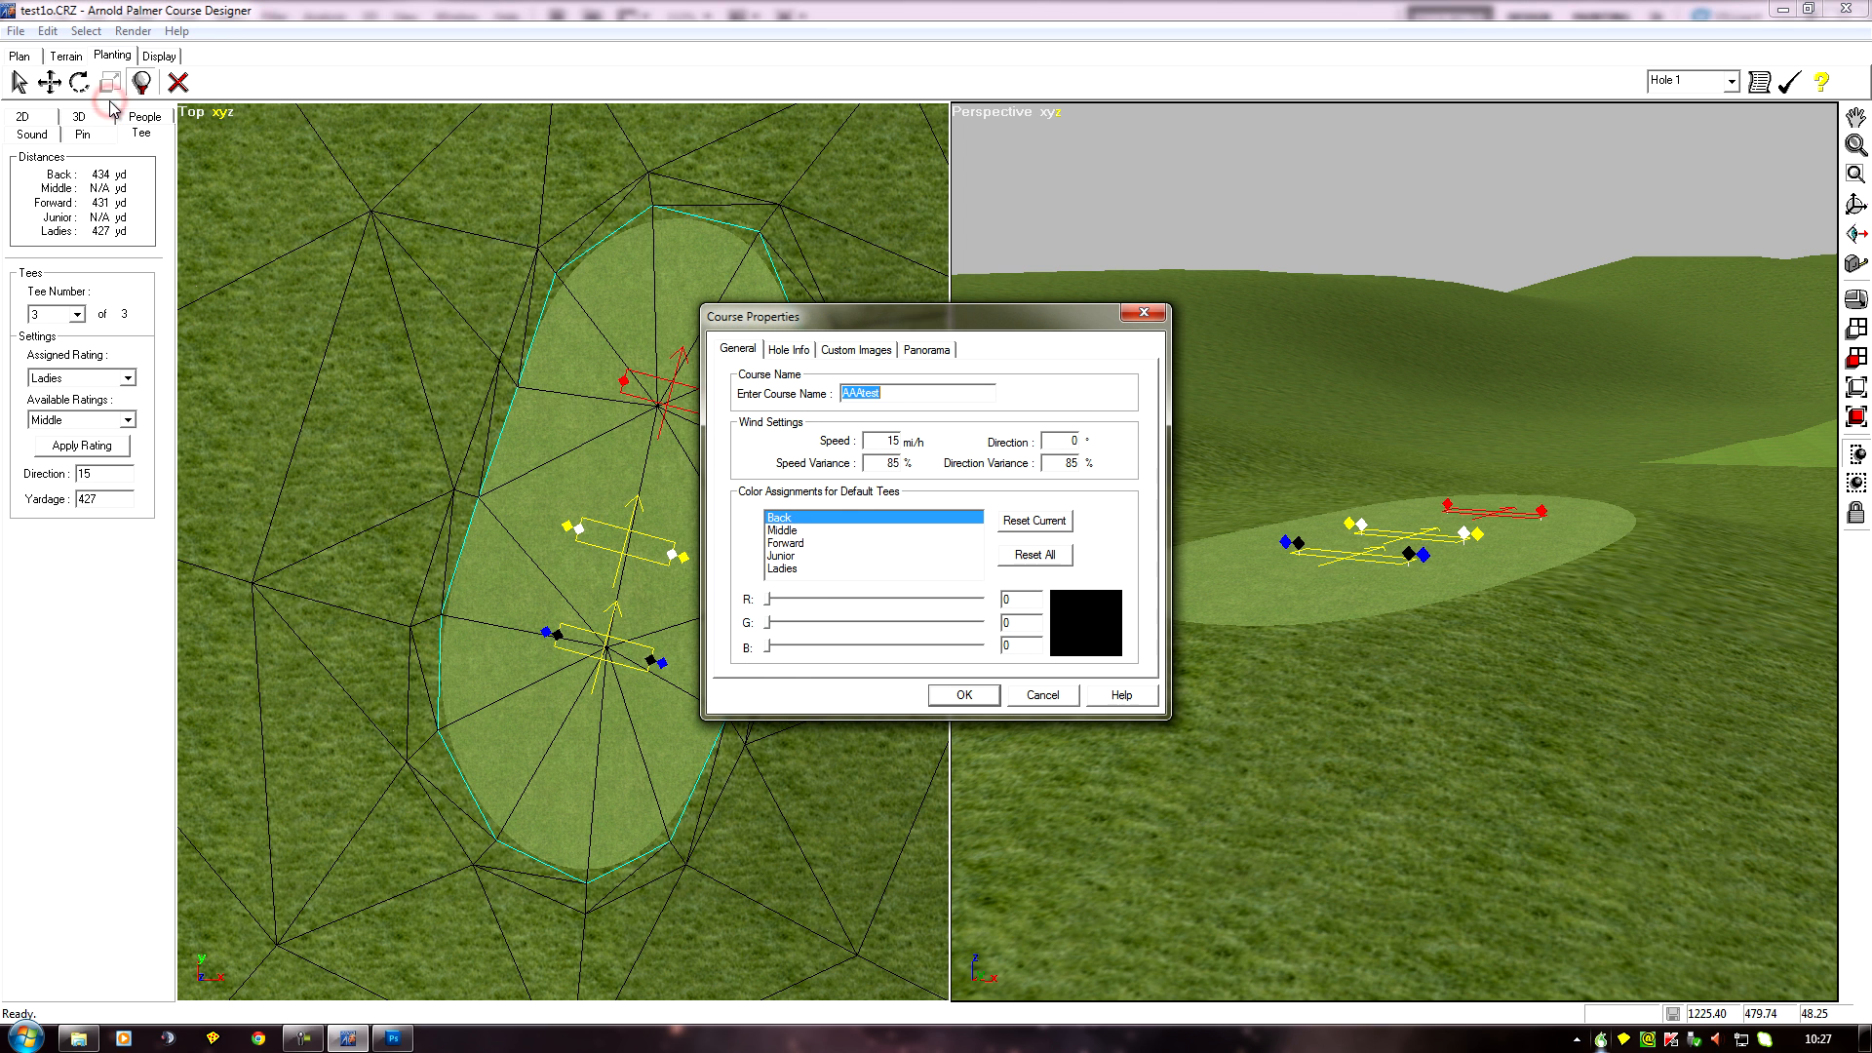
{"action": "left_click", "coordinate": [733, 349]}
{"action": "left_click", "coordinate": [801, 531]}
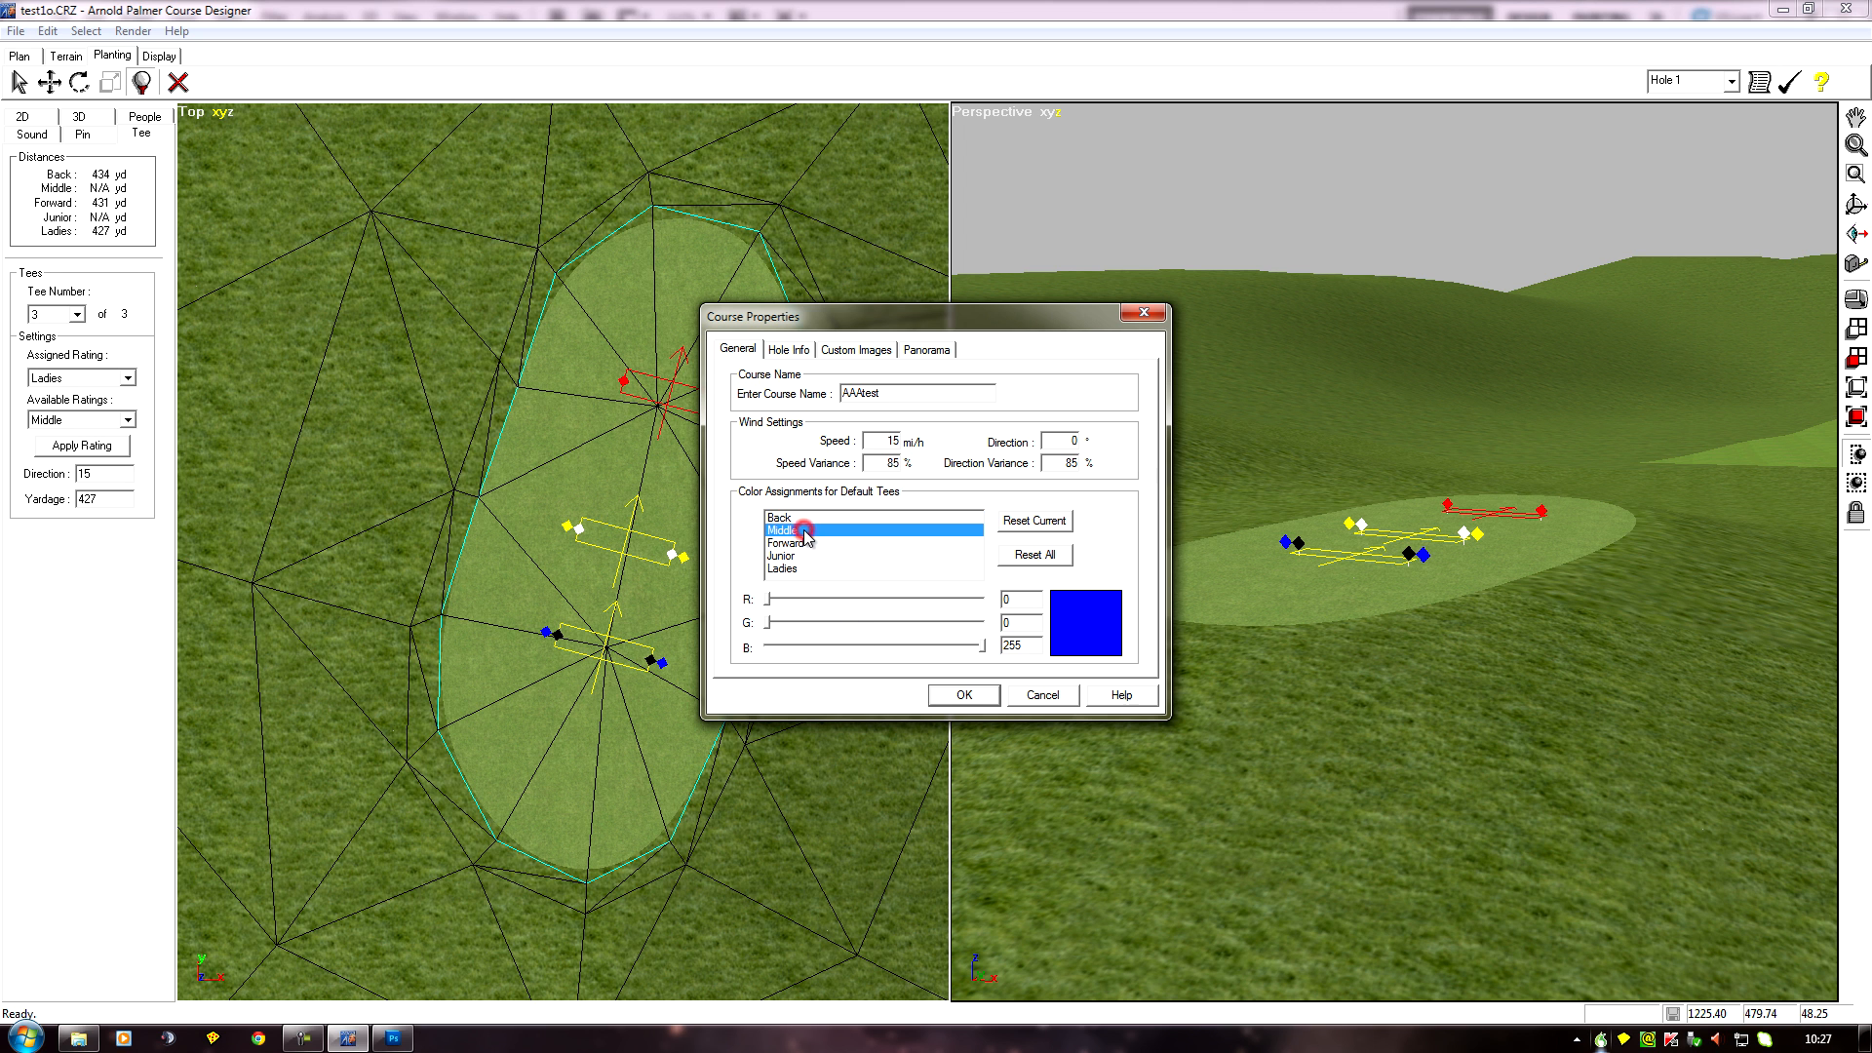
{"action": "left_click", "coordinate": [790, 517]}
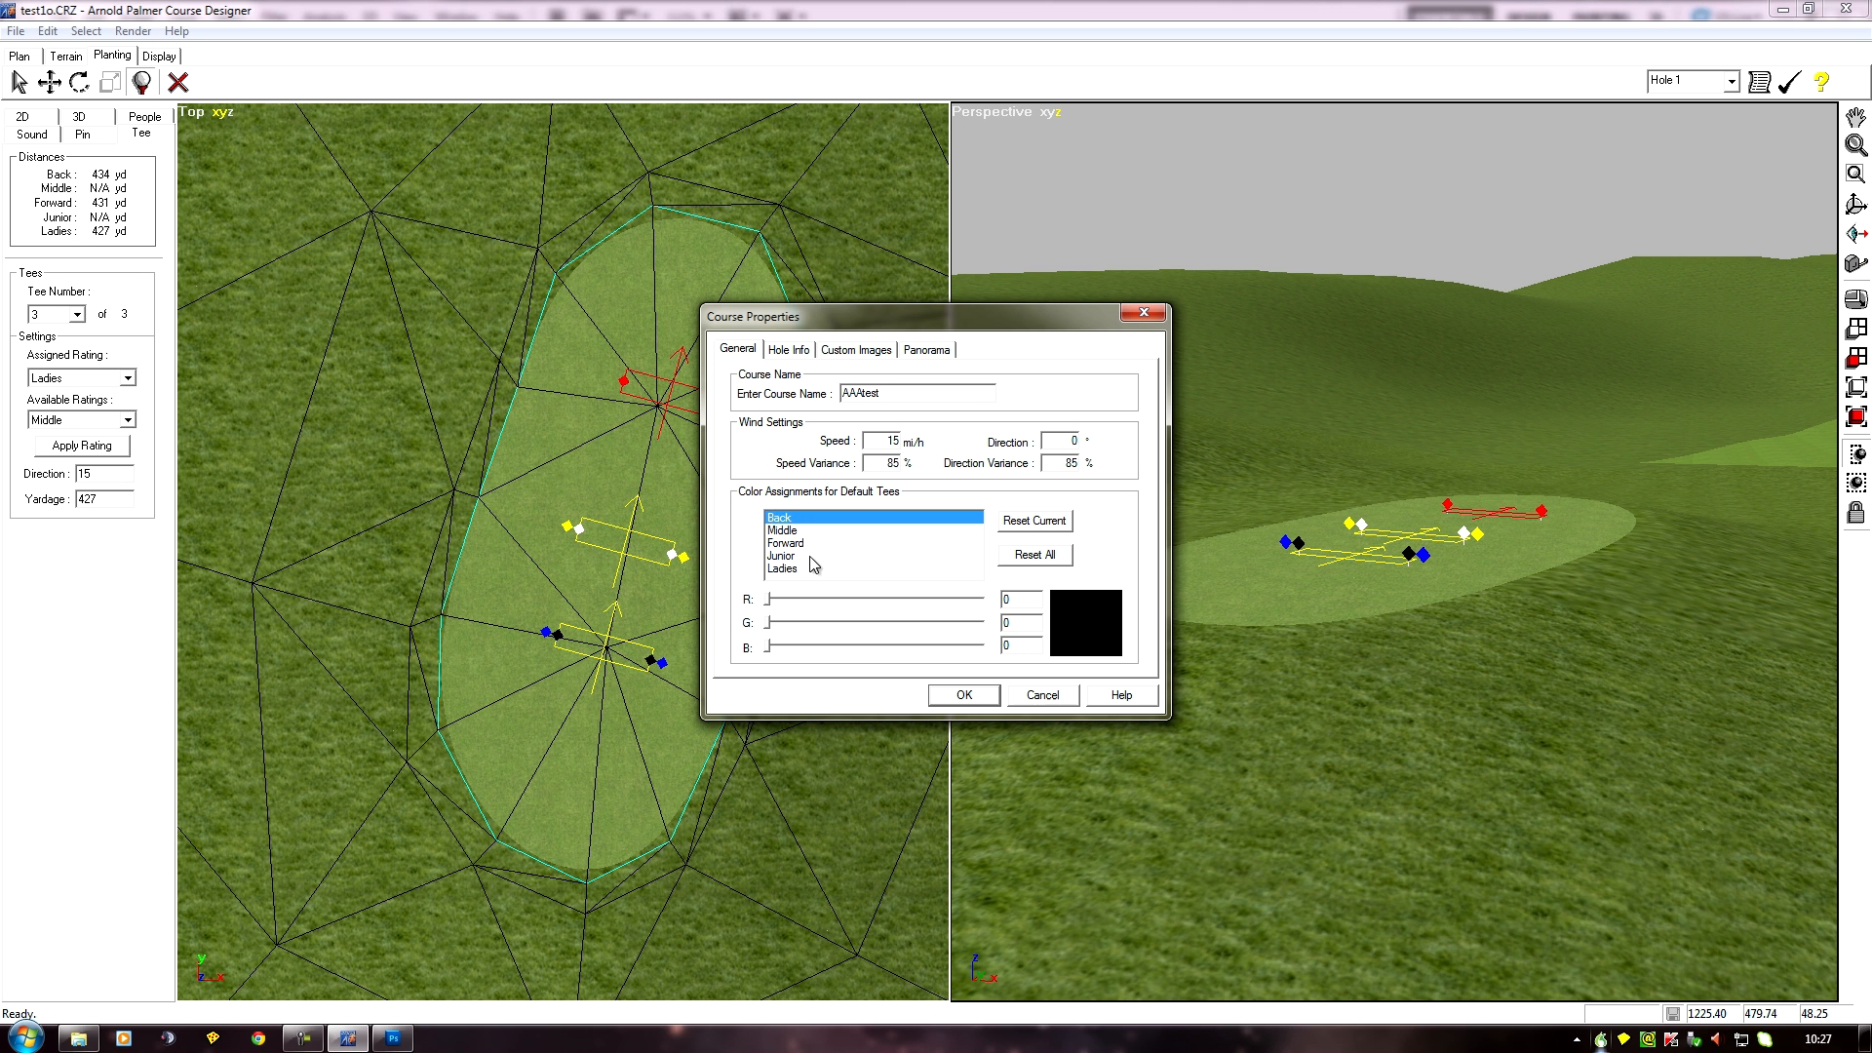
{"action": "left_click", "coordinate": [799, 530]}
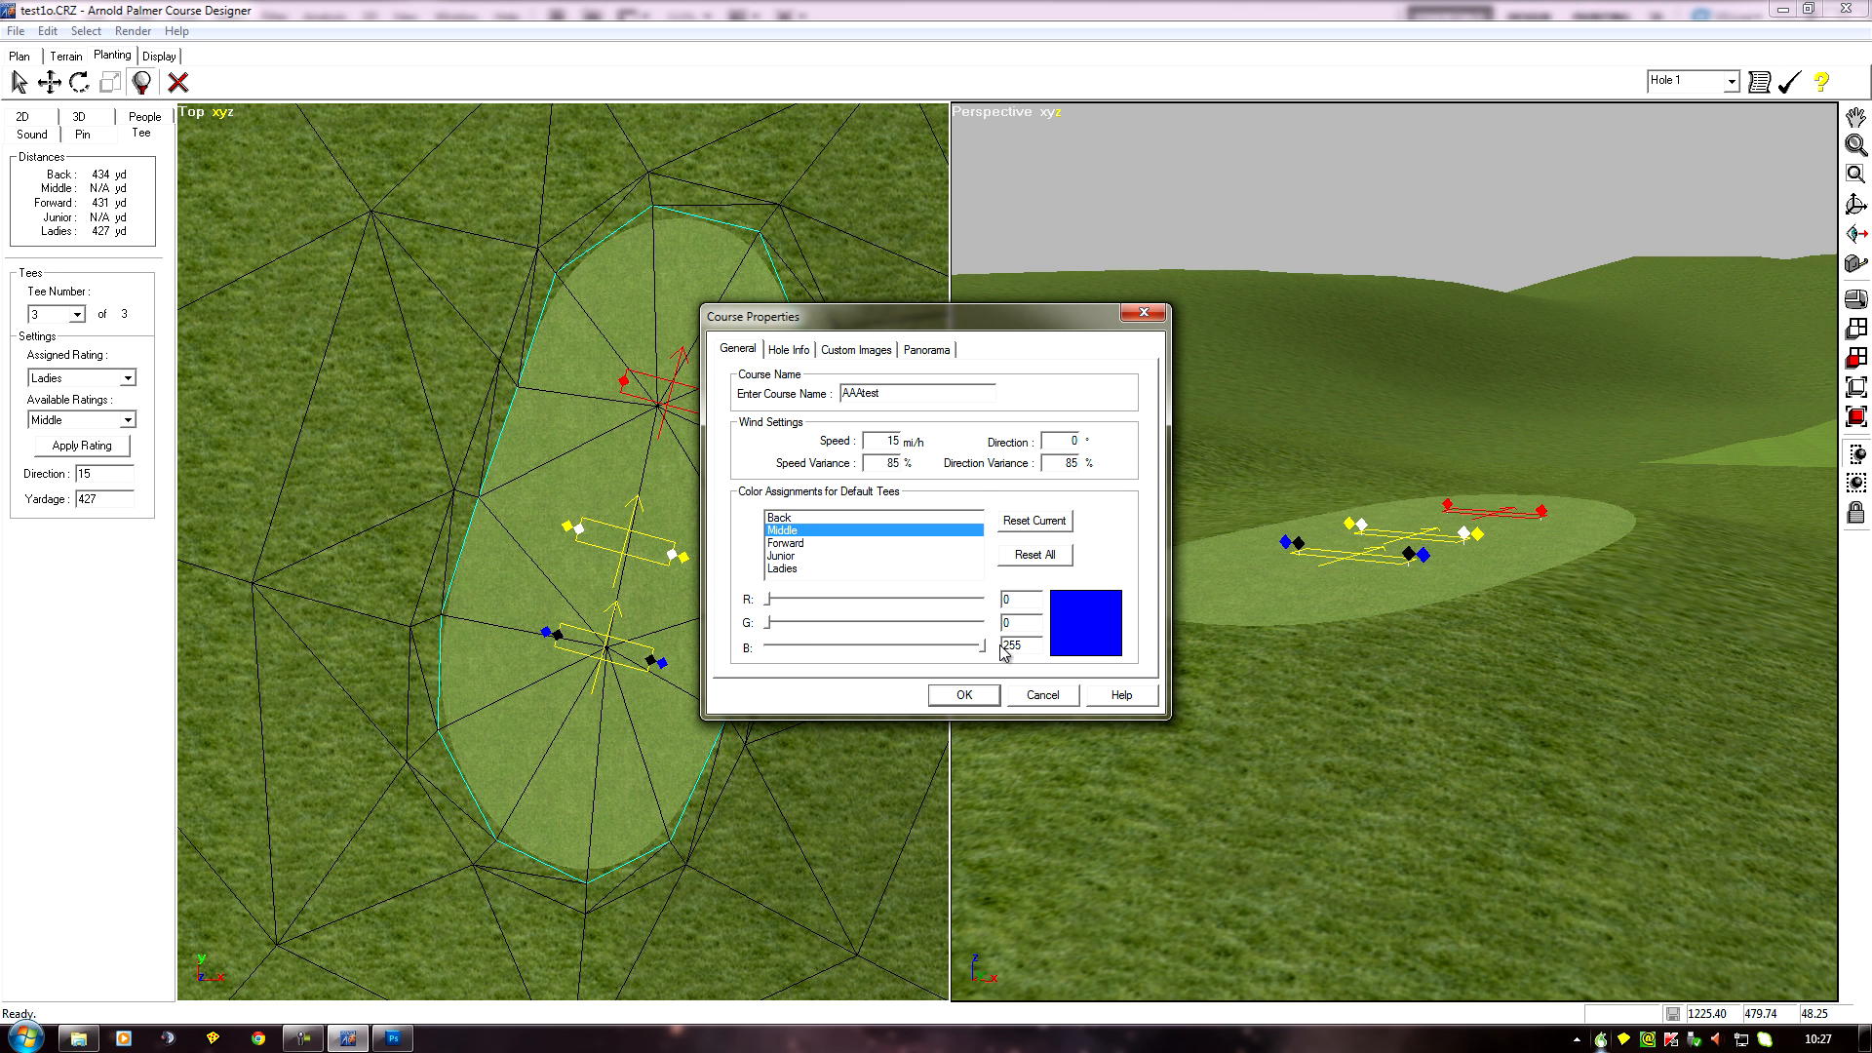
{"action": "left_click_drag", "start_coordinate": [981, 645], "coordinate": [758, 655]}
{"action": "left_click", "coordinate": [963, 694]}
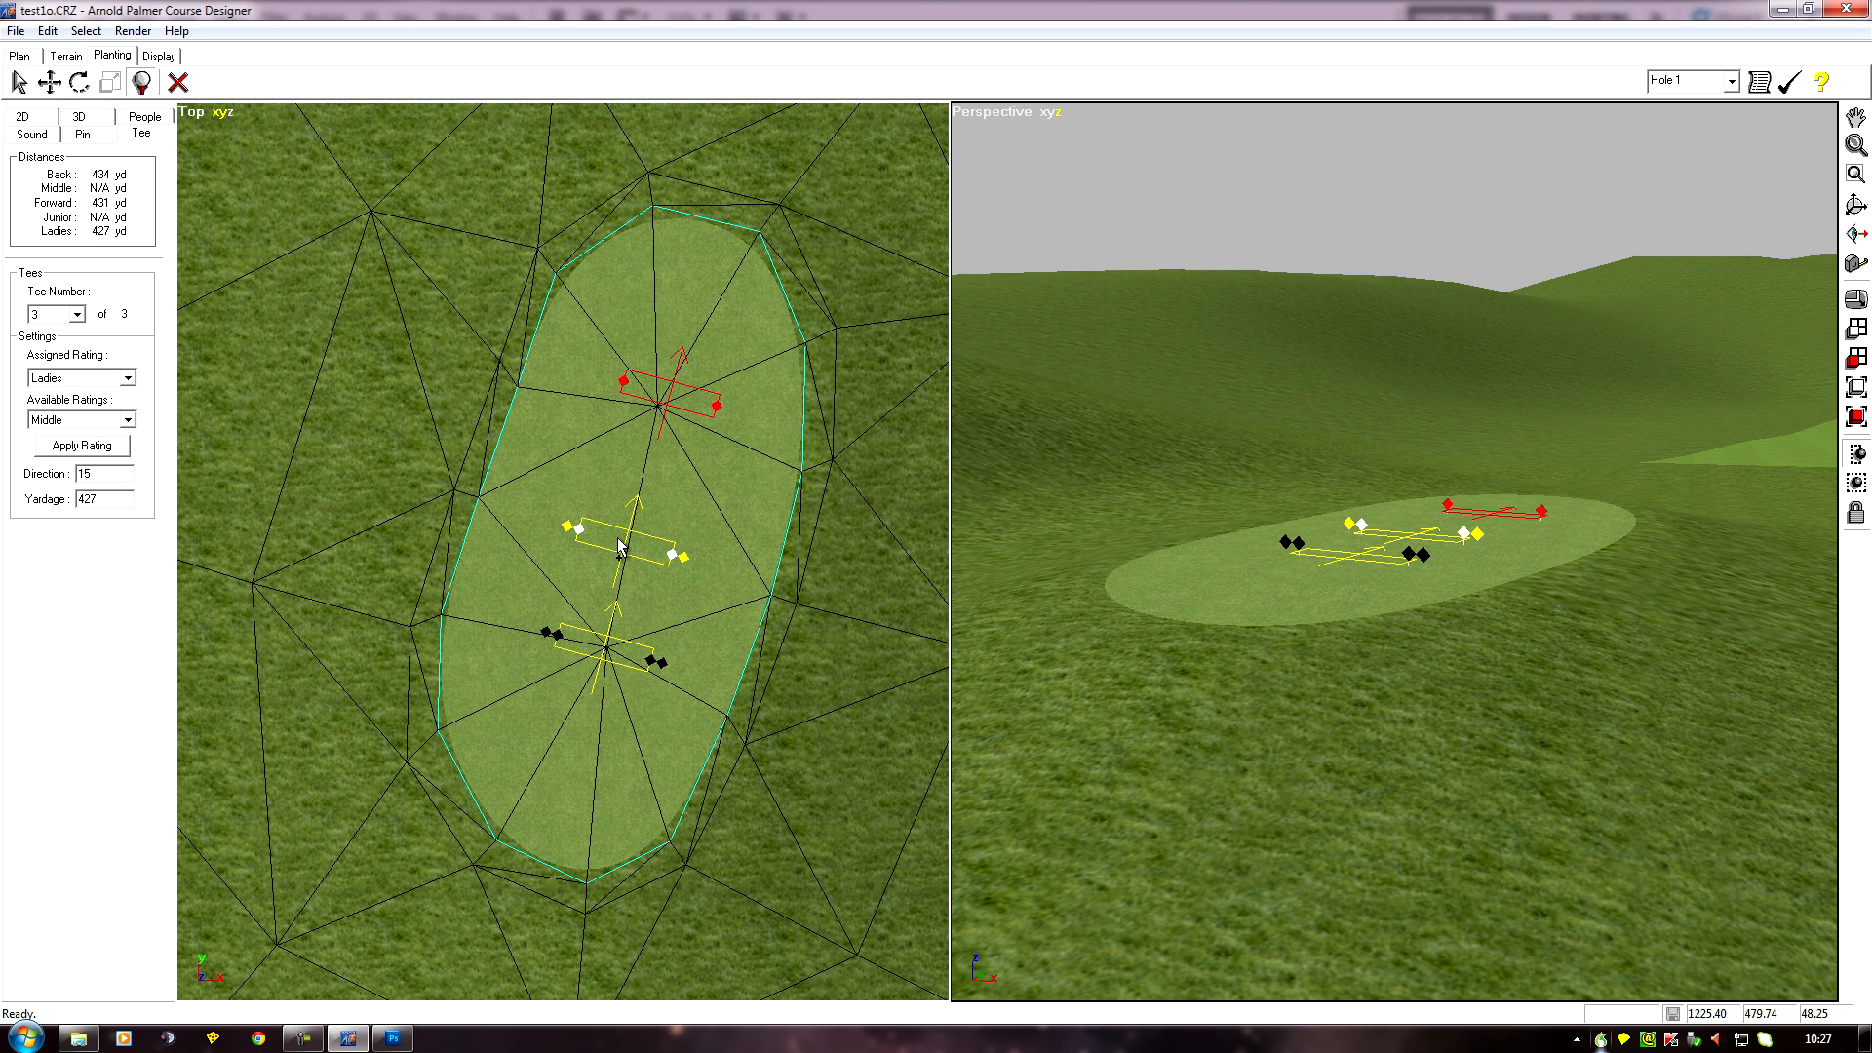
Step: Set the Junior tee's default color to white in the course properties by raising its blue value to 255
{"action": "left_click", "coordinate": [46, 31]}
{"action": "left_click", "coordinate": [103, 106]}
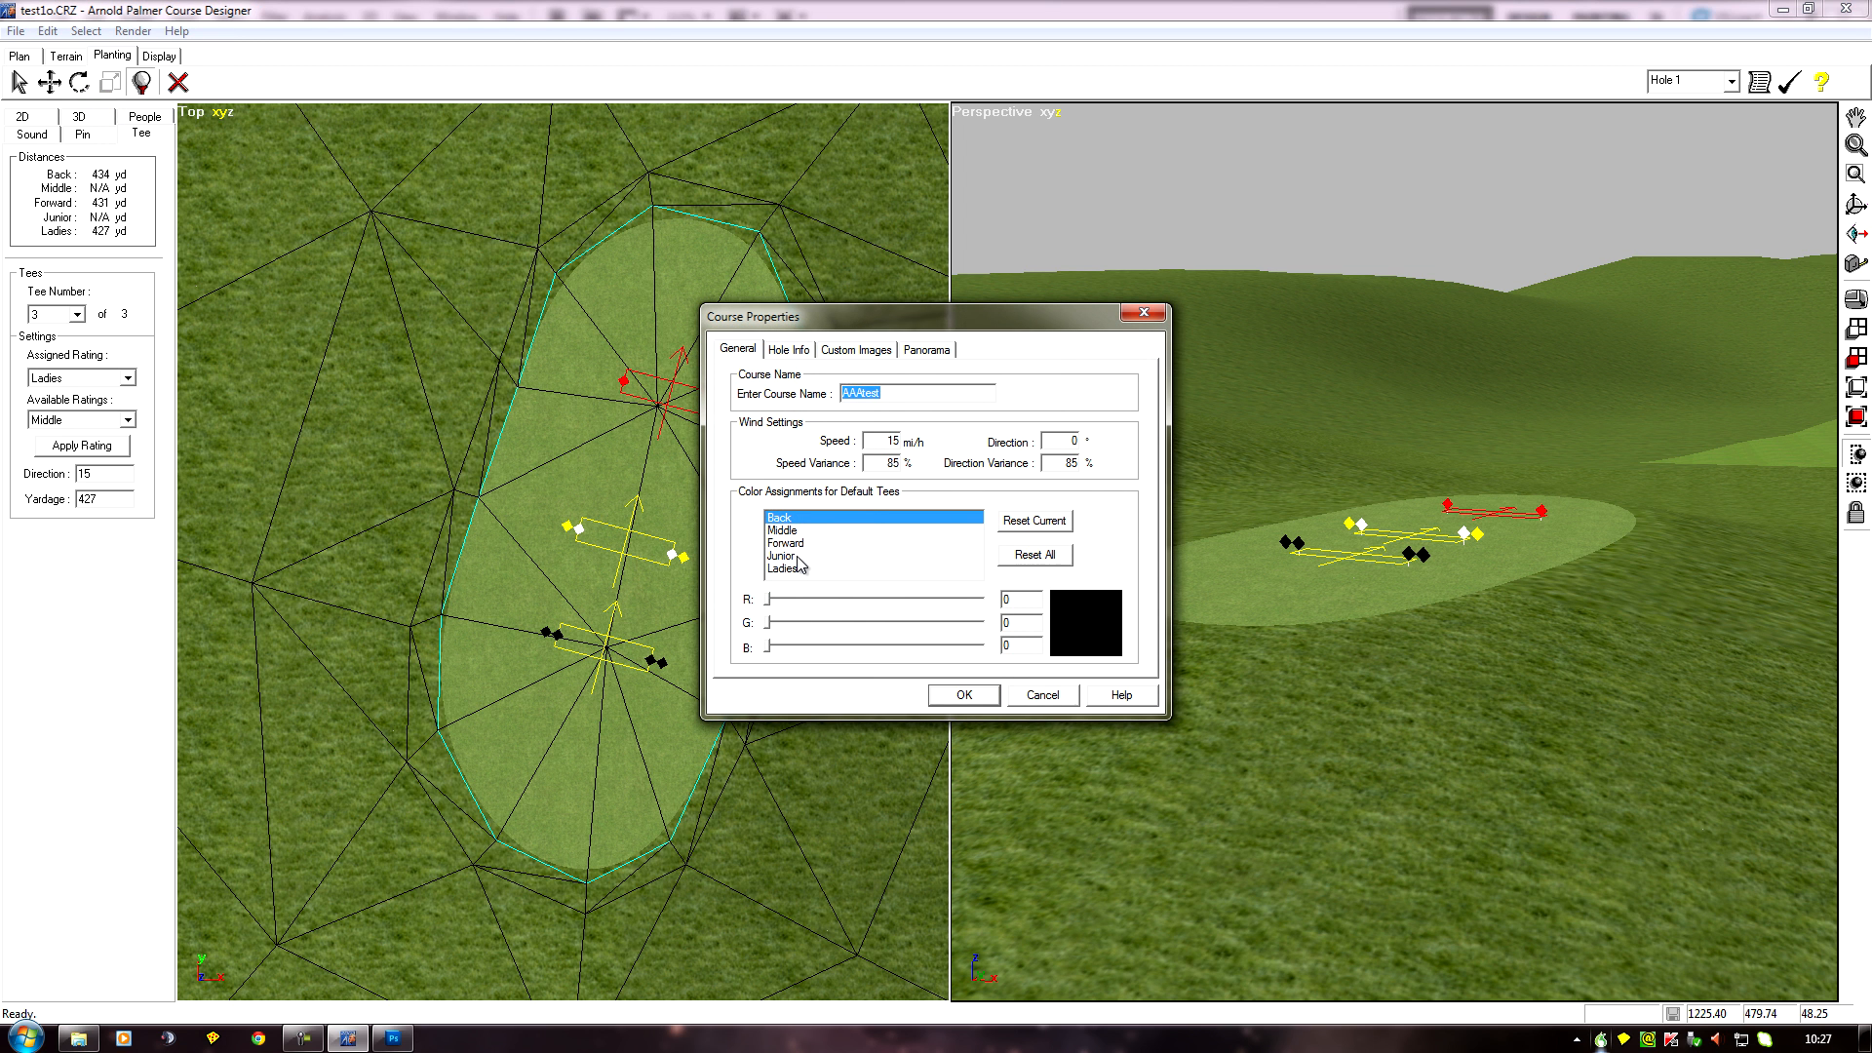
{"action": "left_click", "coordinate": [796, 557]}
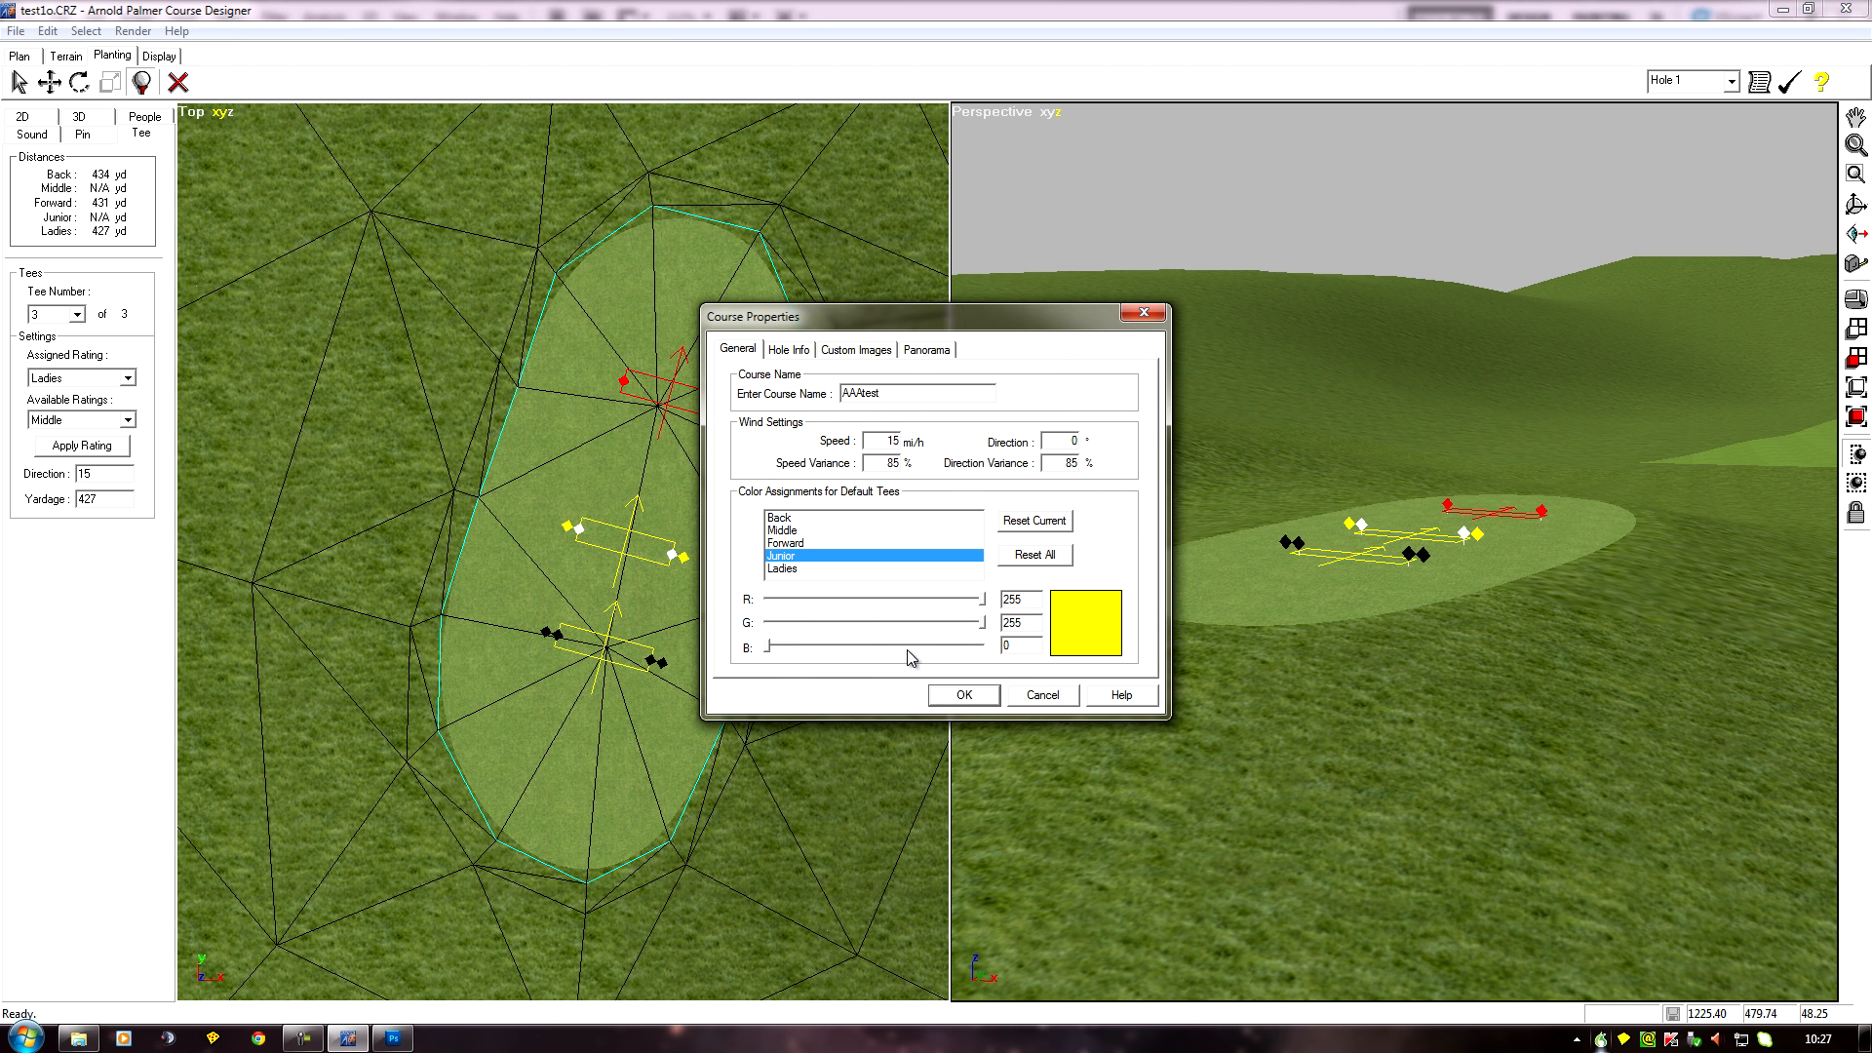
{"action": "left_click_drag", "start_coordinate": [770, 647], "coordinate": [981, 646]}
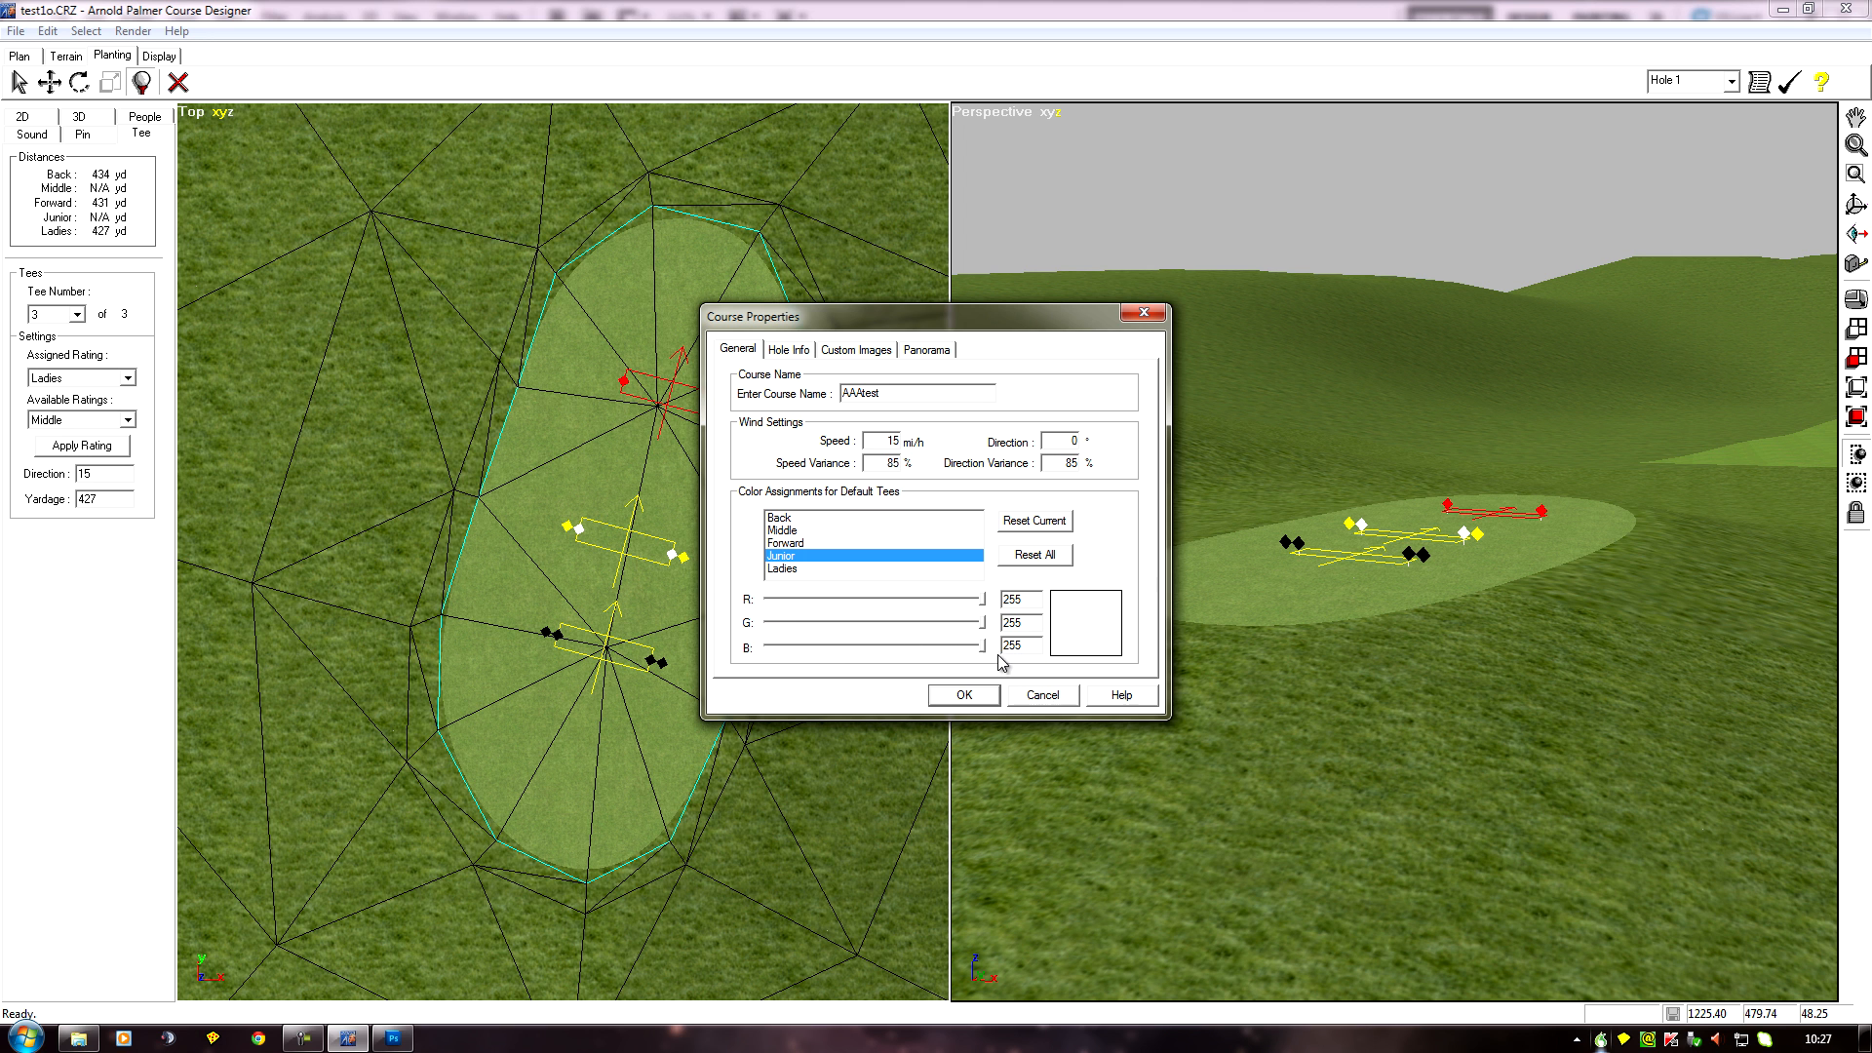
{"action": "left_click", "coordinate": [963, 695]}
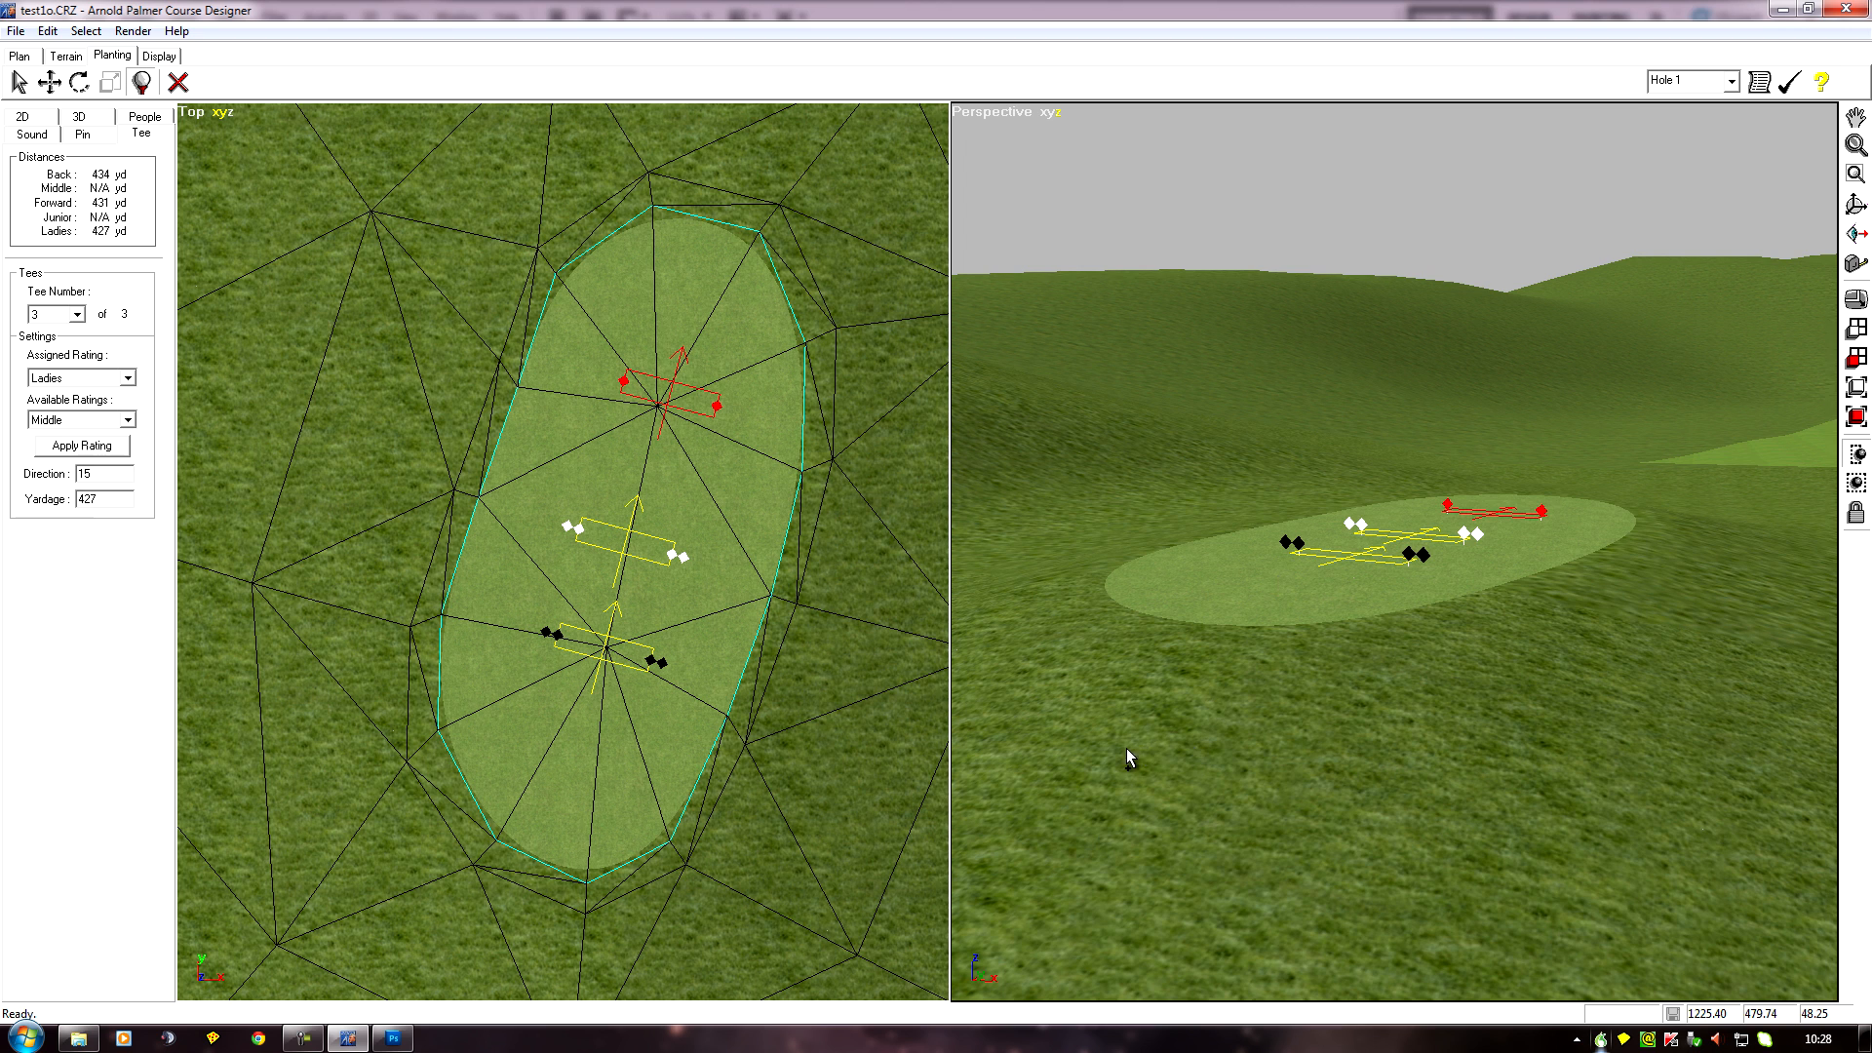
{"action": "mouse_move", "coordinate": [1141, 753]}
{"action": "middle_mouse_down"}
{"action": "mouse_move", "coordinate": [1188, 764]}
{"action": "mouse_move", "coordinate": [1151, 770]}
{"action": "middle_mouse_up"}
{"action": "scroll", "coordinate": [1152, 770], "scroll_direction": "up", "scroll_amount": 2}
{"action": "middle_click_drag", "start_coordinate": [1105, 867], "coordinate": [1104, 840]}
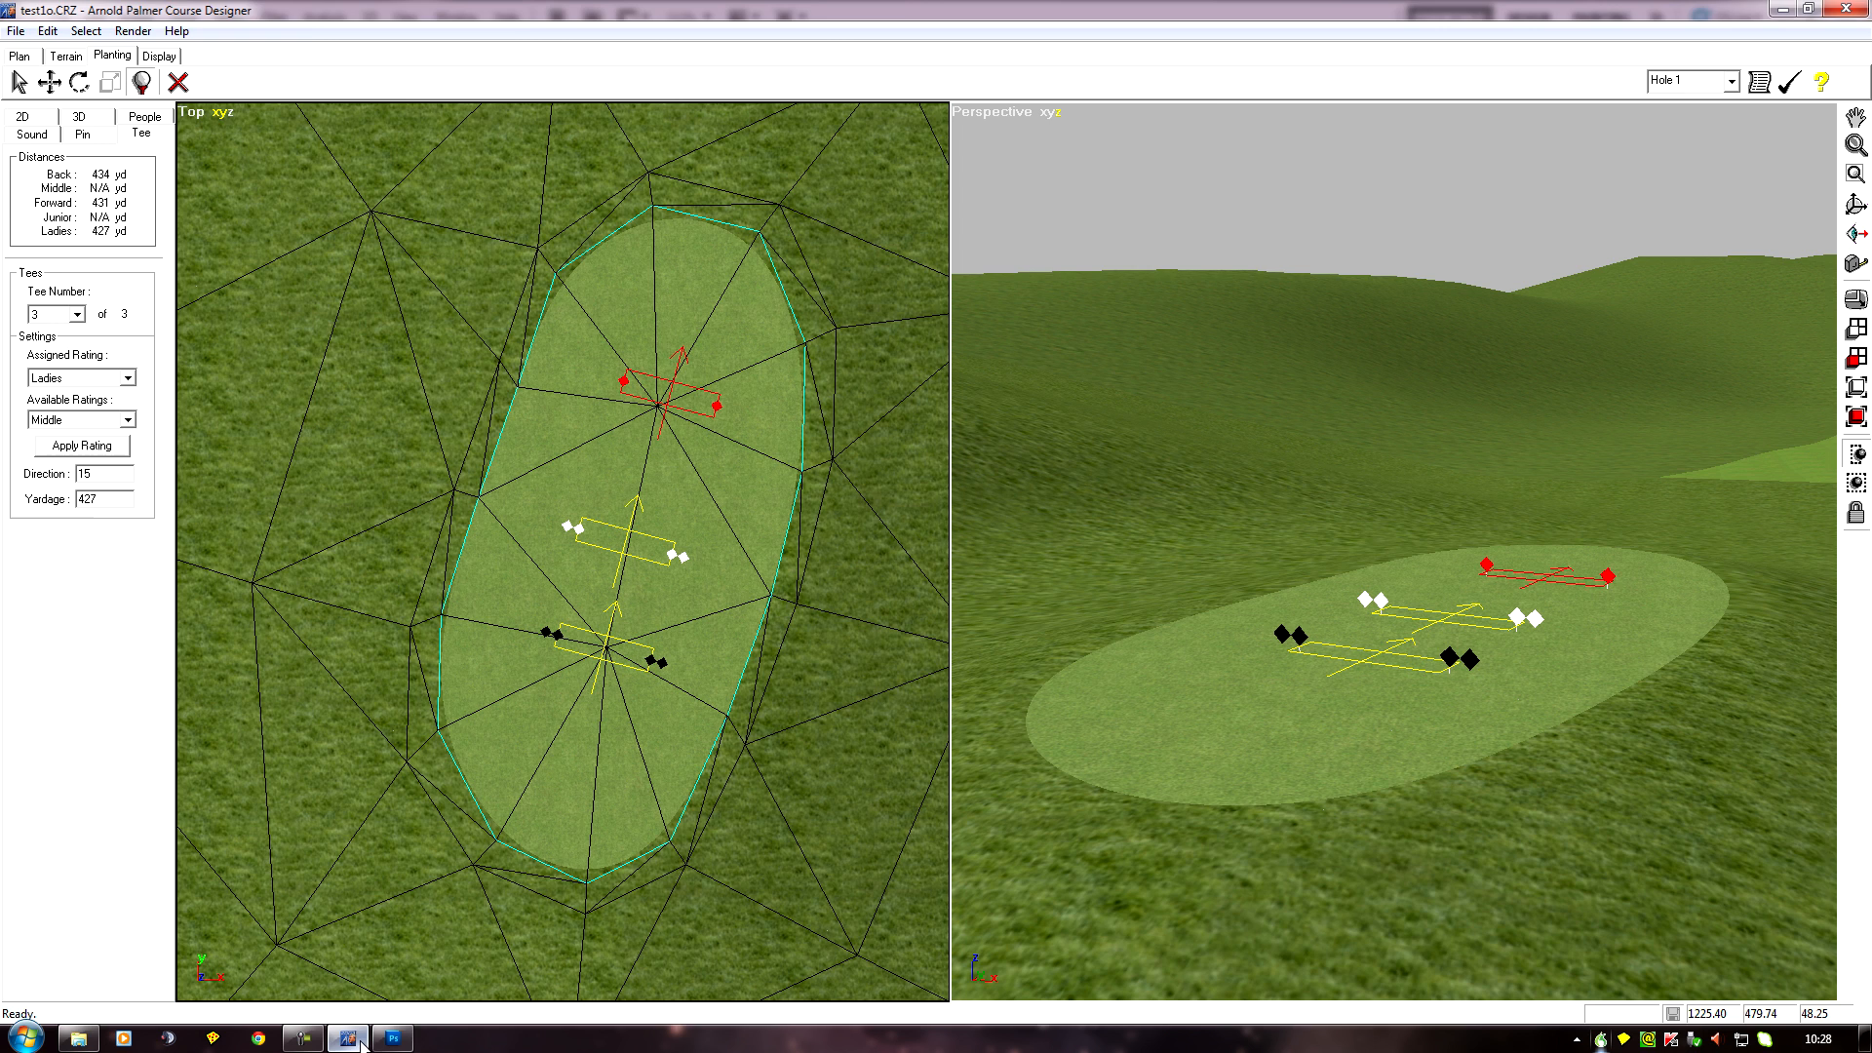
Step: Switch to Photoshop and examine the red tee marker image teered3.tga up close, including its shape and pixel dimensions
{"action": "left_click", "coordinate": [393, 1038]}
{"action": "scroll", "coordinate": [649, 825], "scroll_direction": "up", "scroll_amount": 6}
{"action": "scroll", "coordinate": [649, 826], "scroll_direction": "down", "scroll_amount": 4}
{"action": "scroll", "coordinate": [649, 826], "scroll_direction": "up", "scroll_amount": 10}
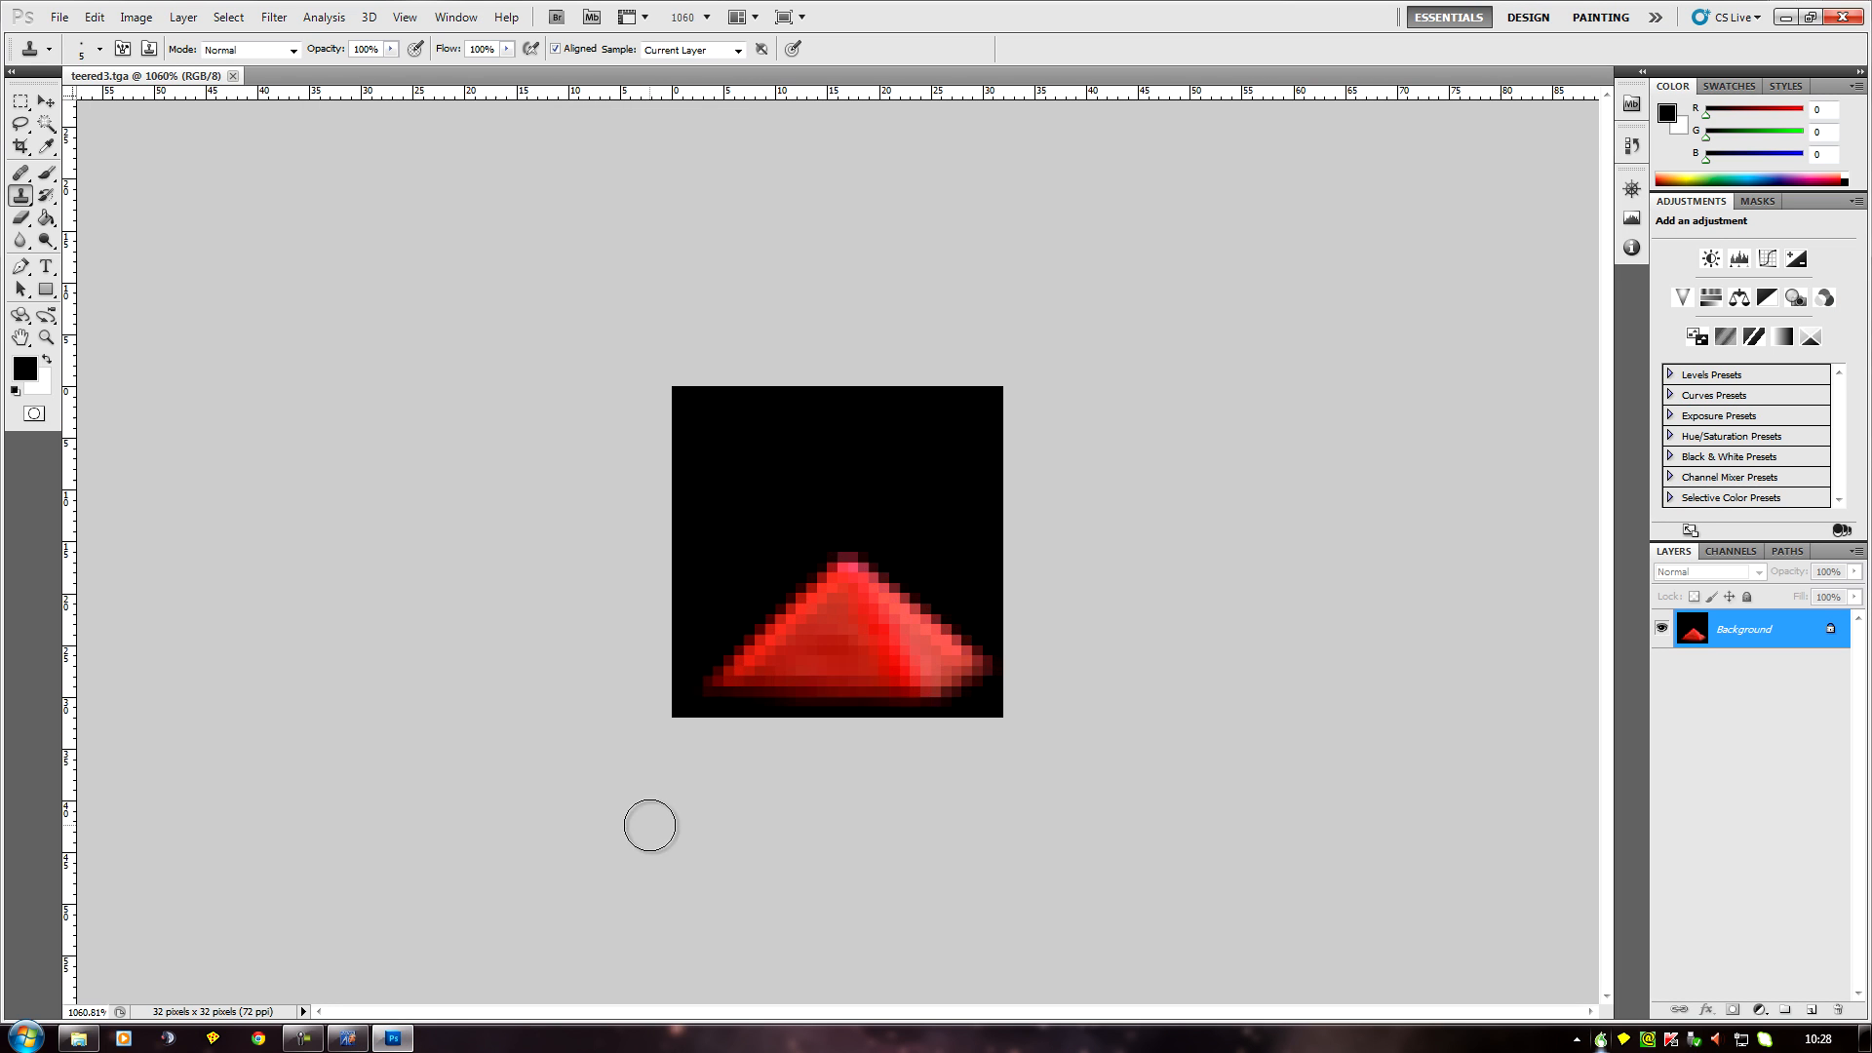
{"action": "scroll", "coordinate": [649, 826], "scroll_direction": "up", "scroll_amount": 3}
{"action": "scroll", "coordinate": [422, 885], "scroll_direction": "down", "scroll_amount": 1}
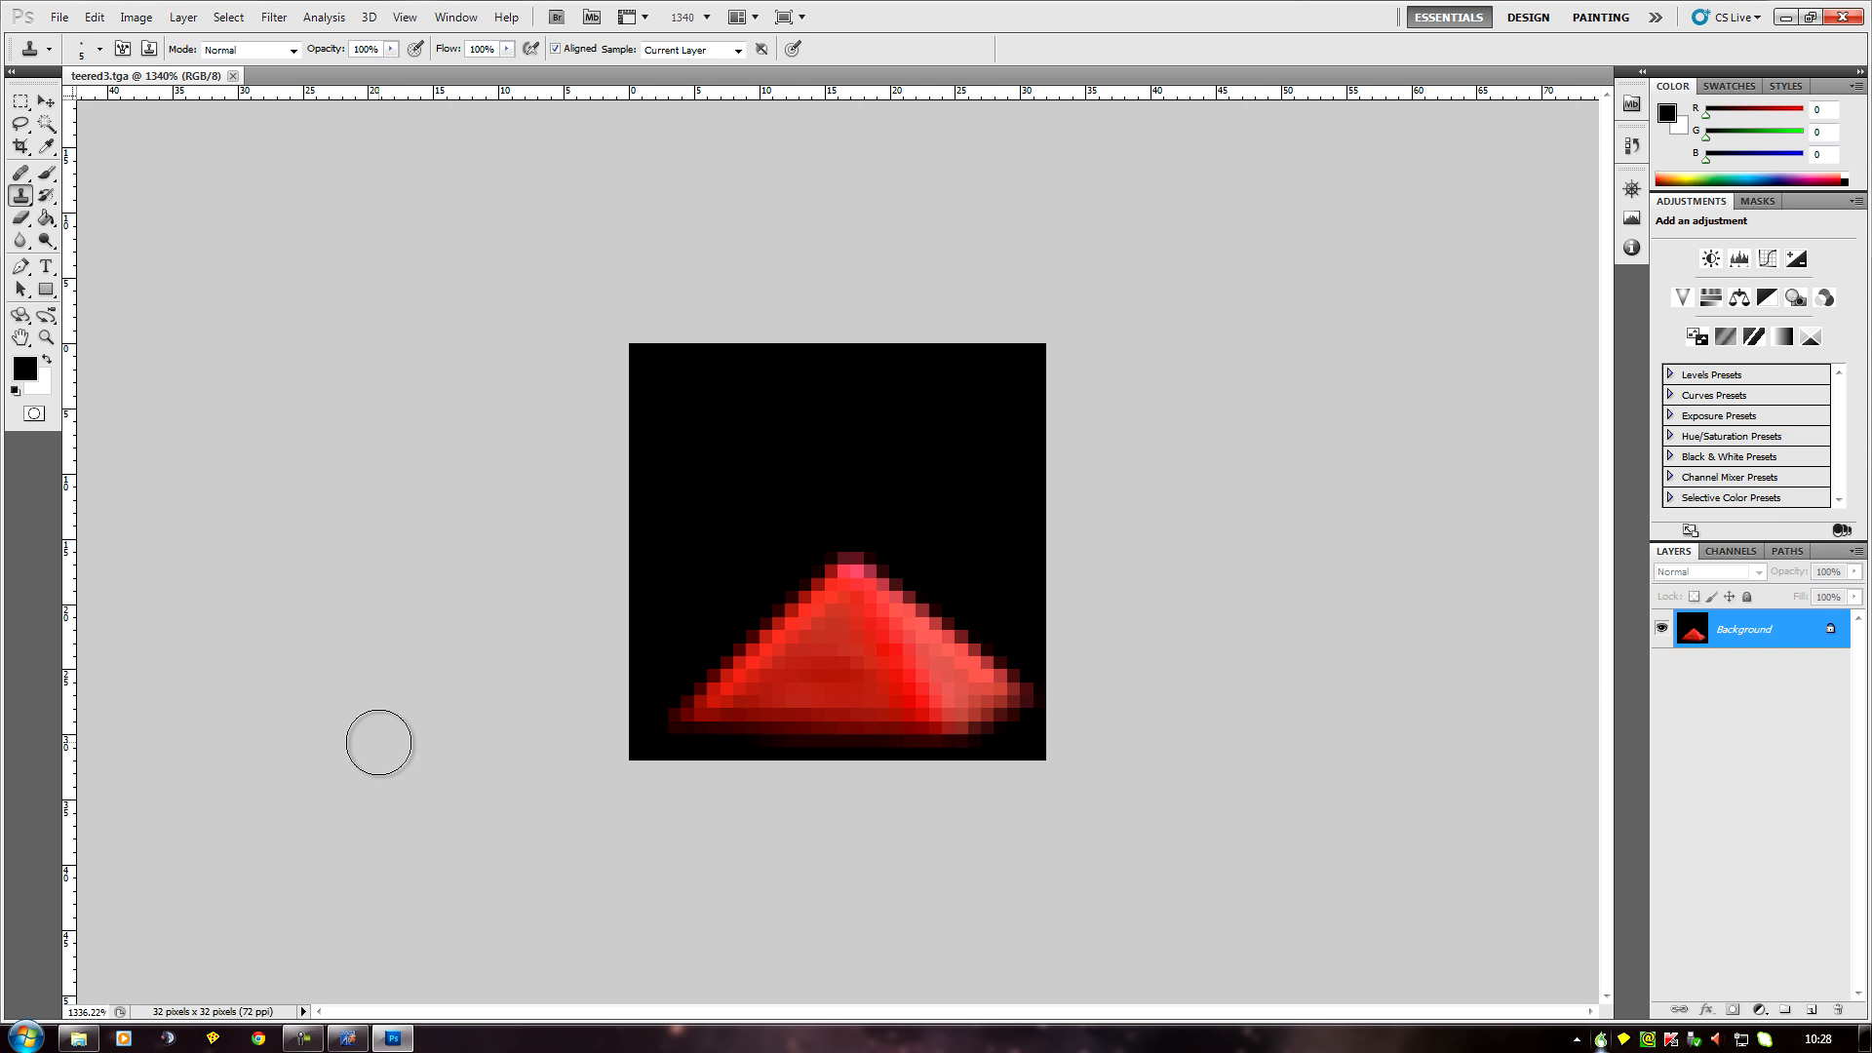
{"action": "scroll", "coordinate": [379, 743], "scroll_direction": "down", "scroll_amount": 1}
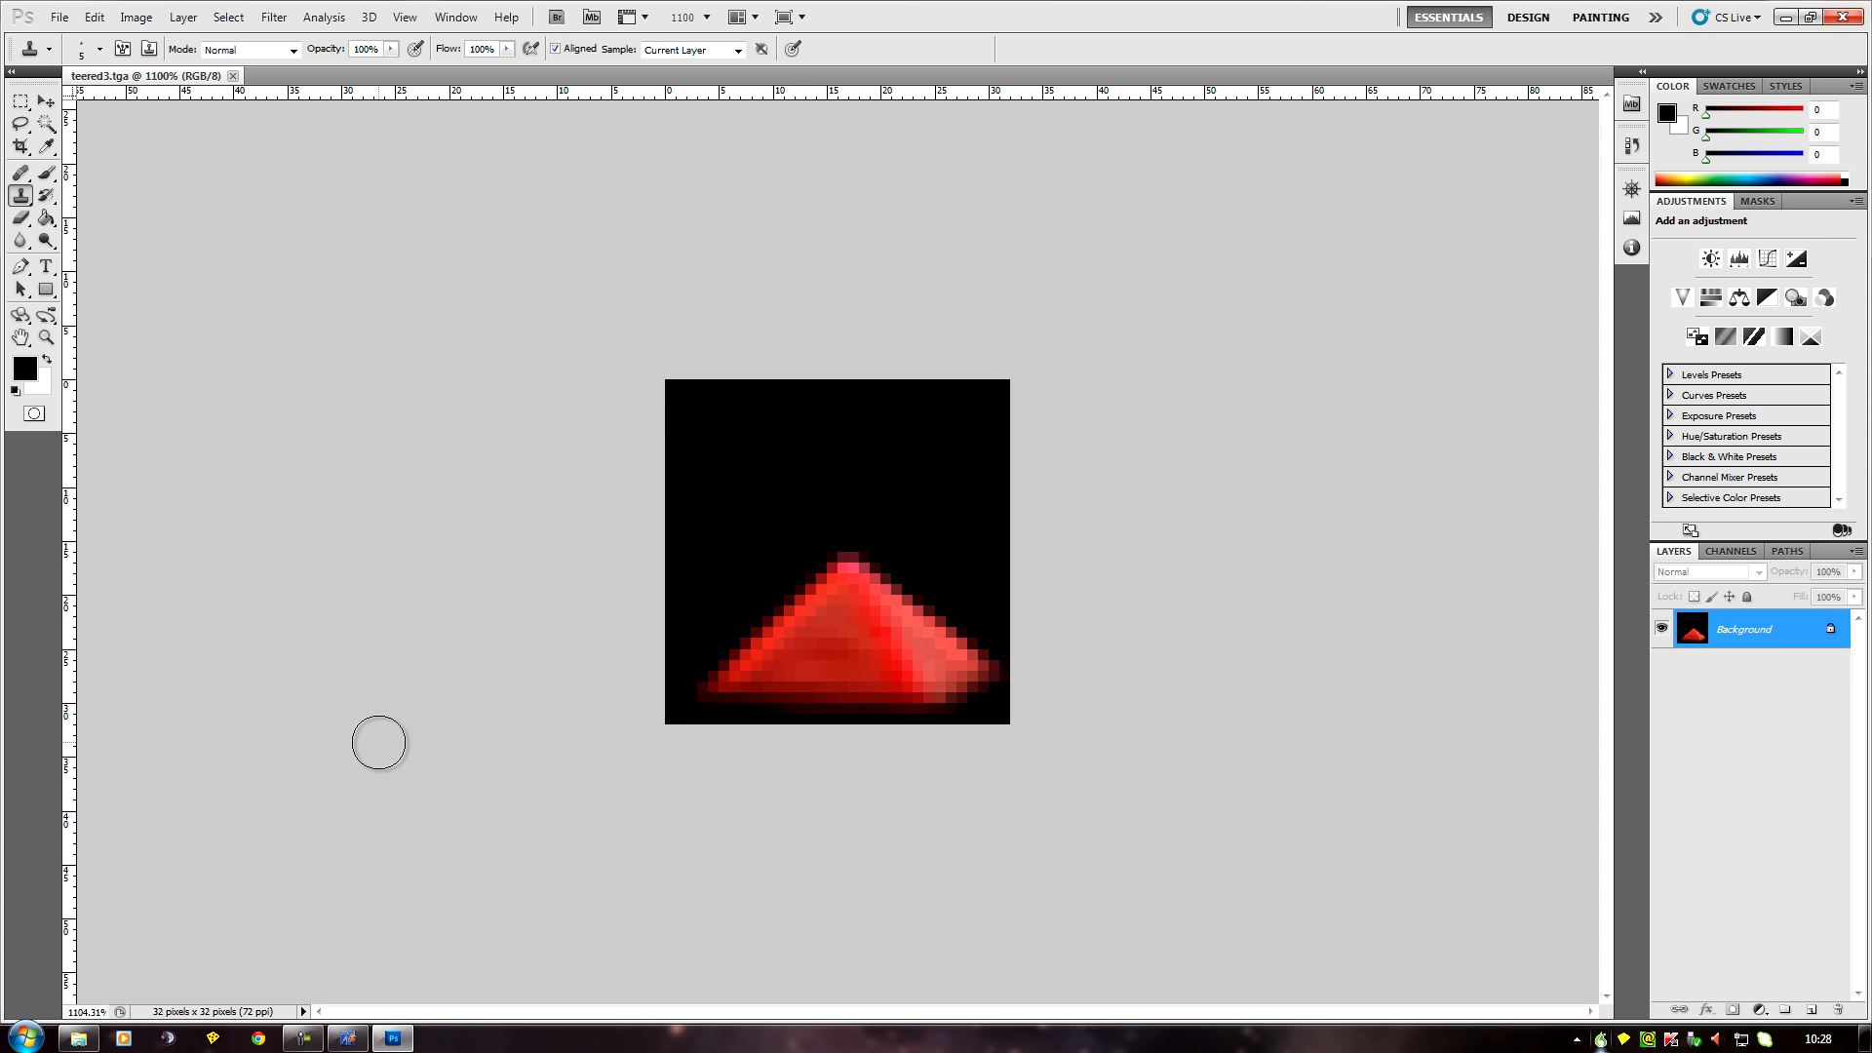
{"action": "scroll", "coordinate": [378, 743], "scroll_direction": "down", "scroll_amount": 1}
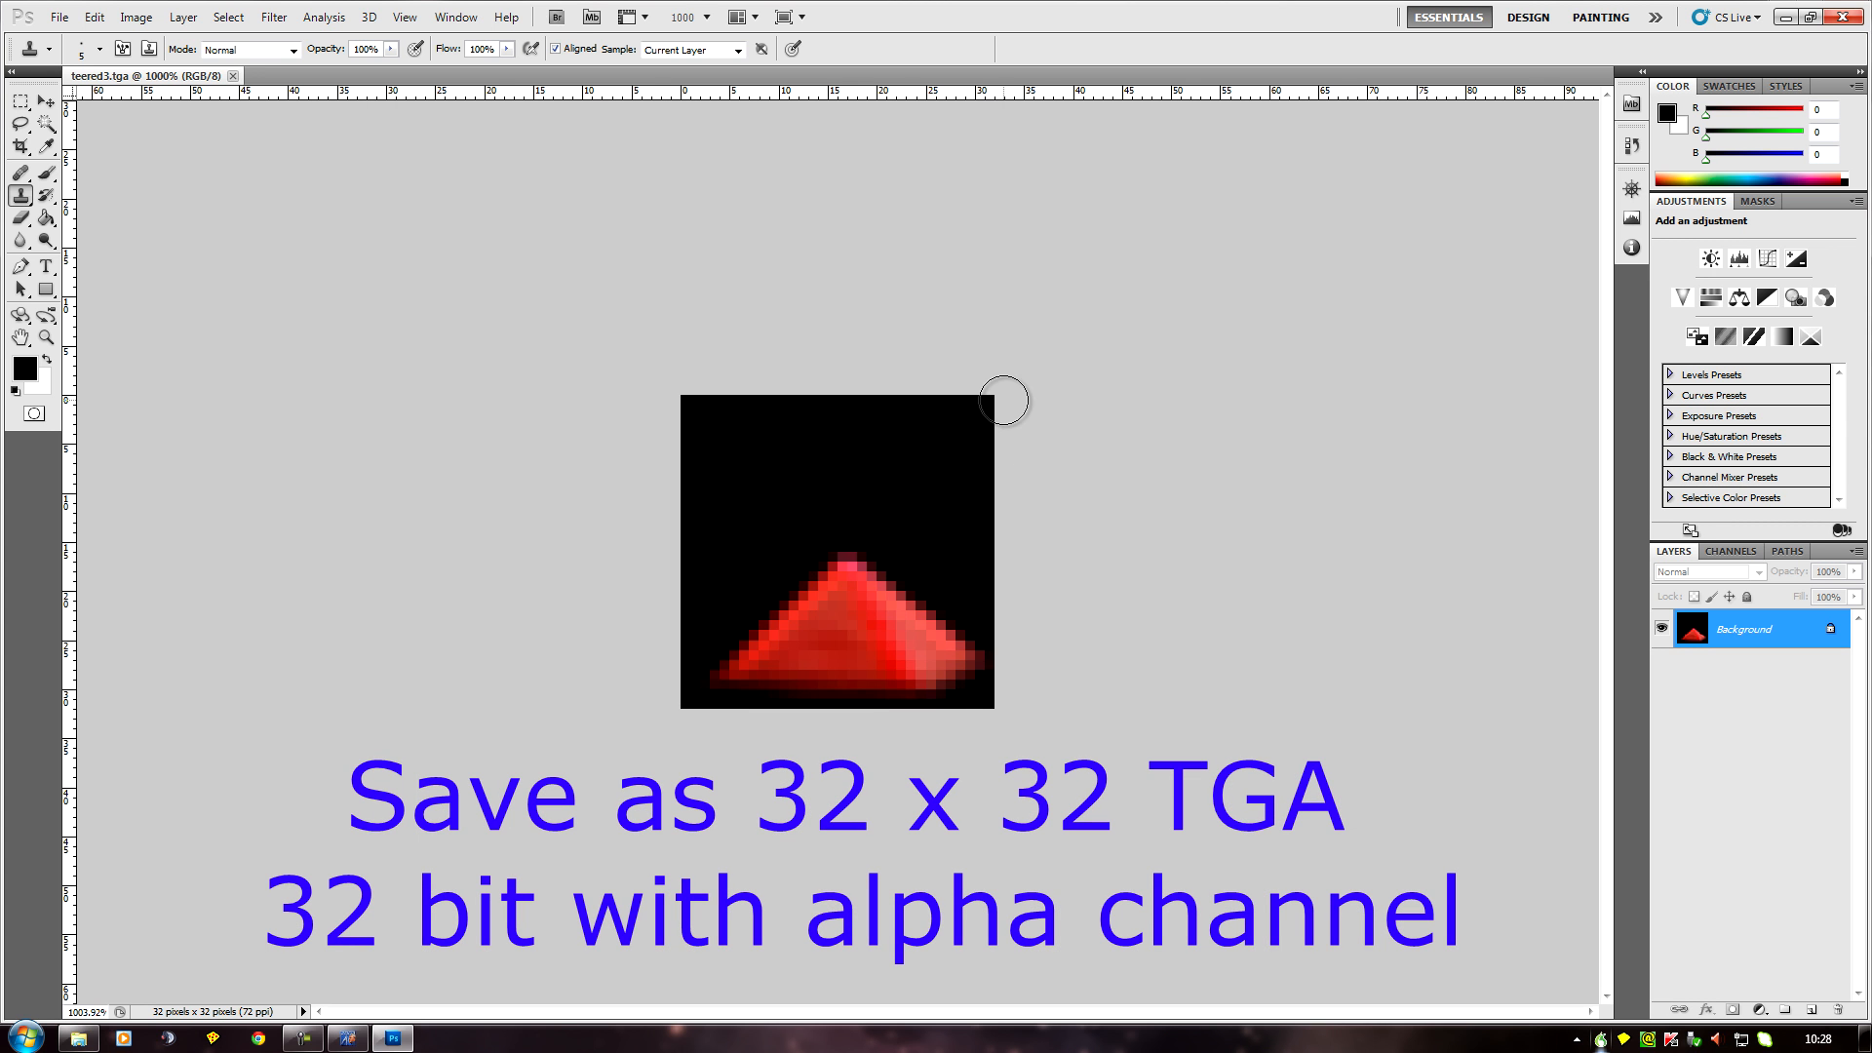
{"action": "scroll", "coordinate": [464, 481], "scroll_direction": "down", "scroll_amount": 1}
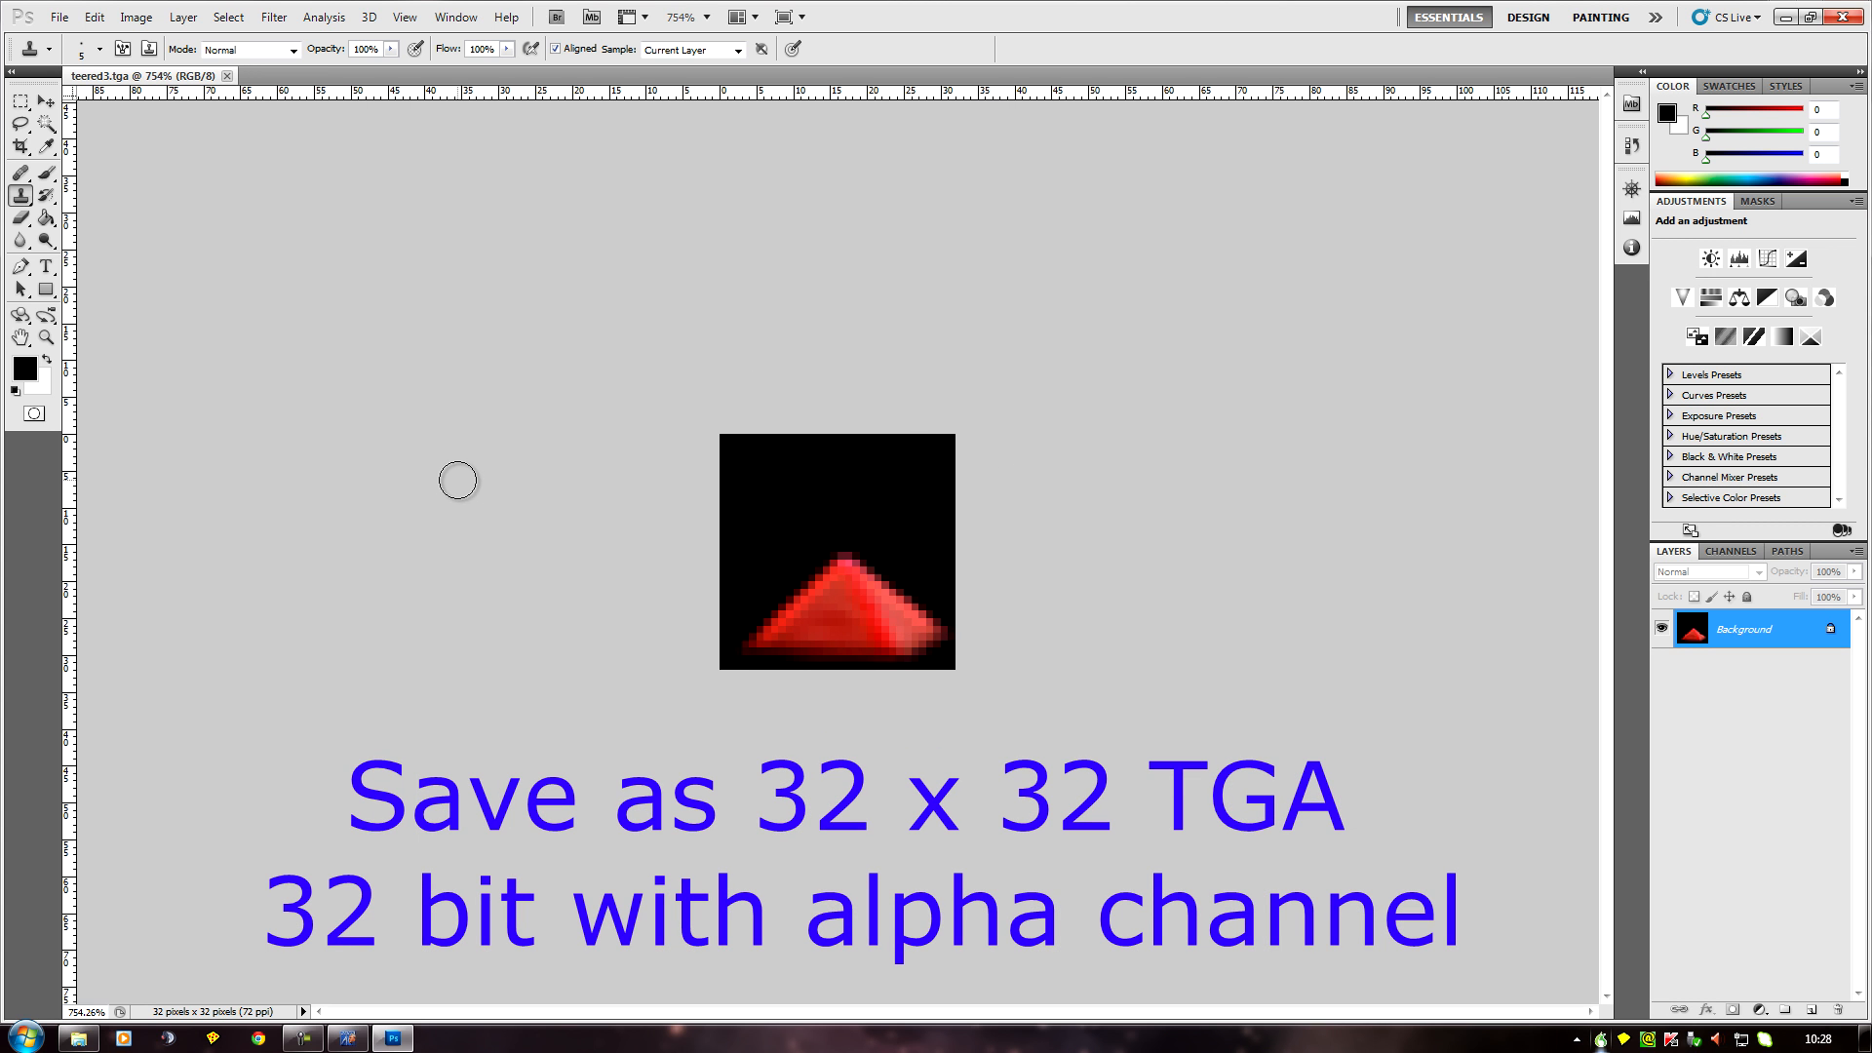
{"action": "scroll", "coordinate": [438, 476], "scroll_direction": "up", "scroll_amount": 1}
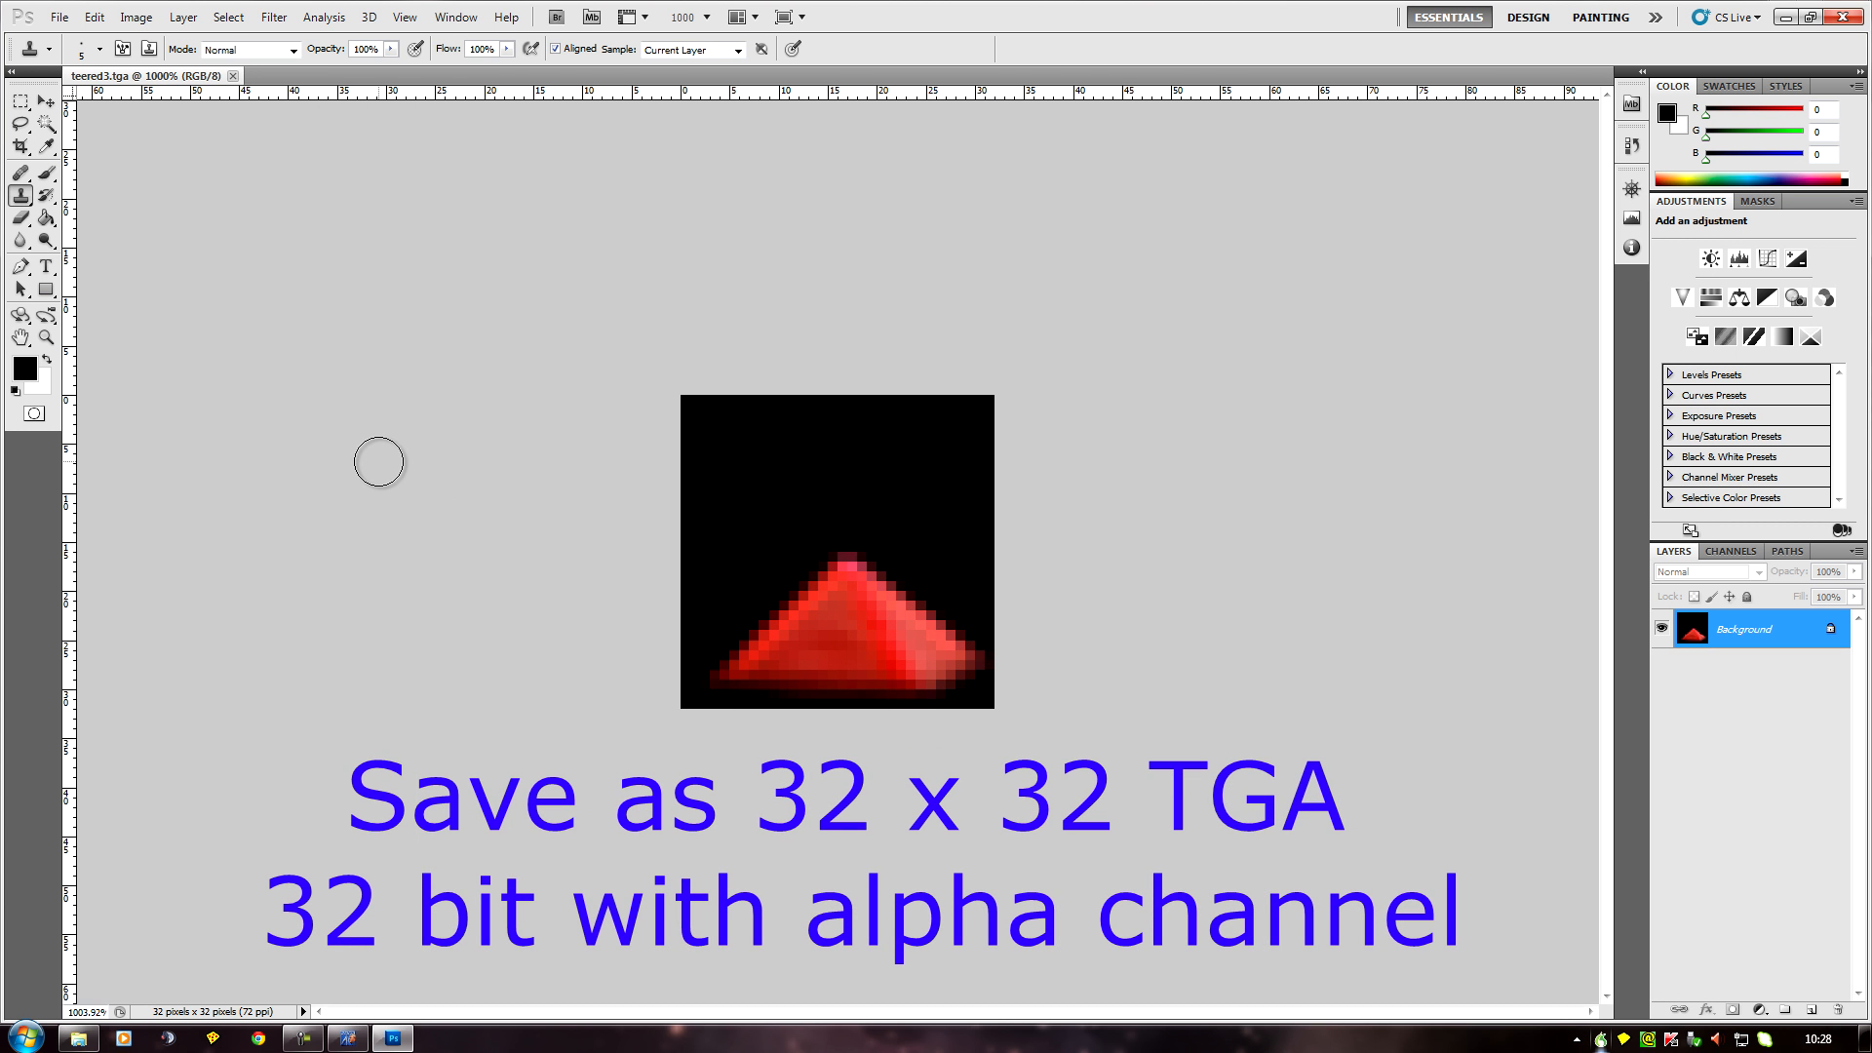
Step: Compare the RGB image of the red tee marker teered3.tga with its Alpha 1 channel, including the grey pixels along the marker's base
{"action": "scroll", "coordinate": [379, 461], "scroll_direction": "down", "scroll_amount": 1}
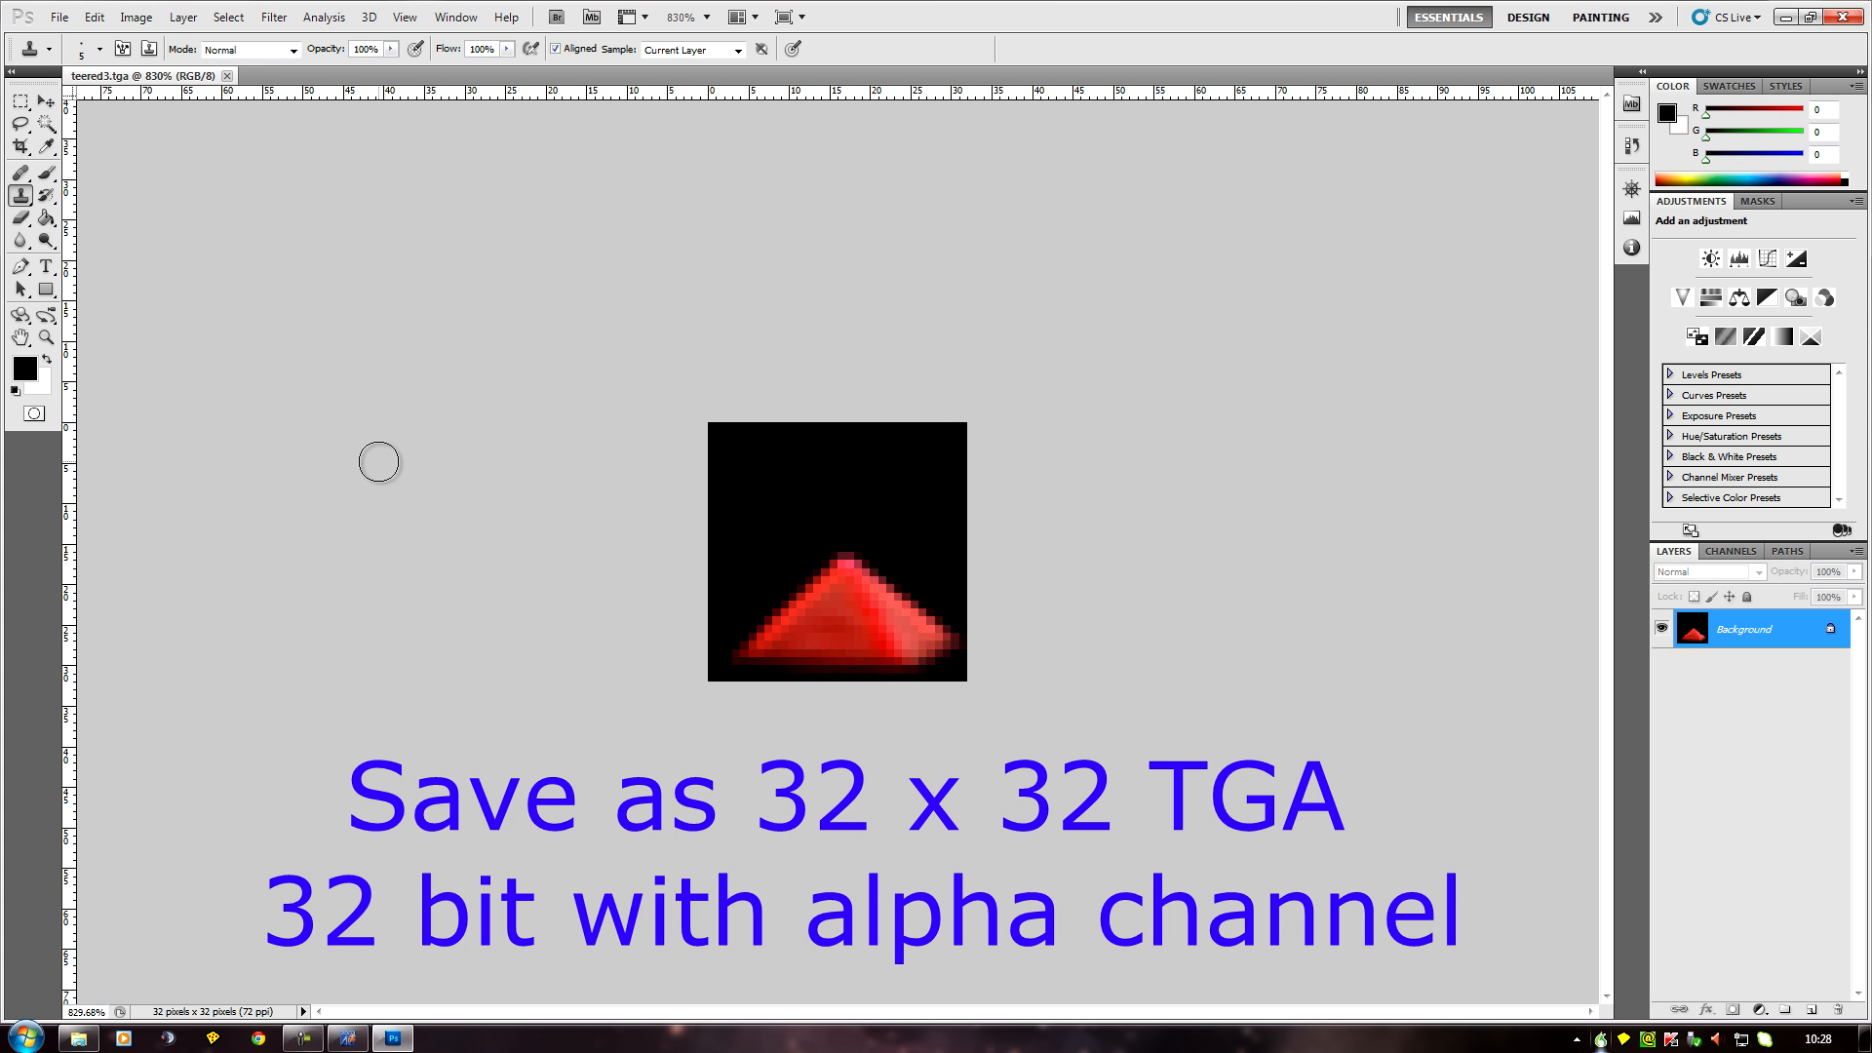
{"action": "scroll", "coordinate": [379, 461], "scroll_direction": "up", "scroll_amount": 1}
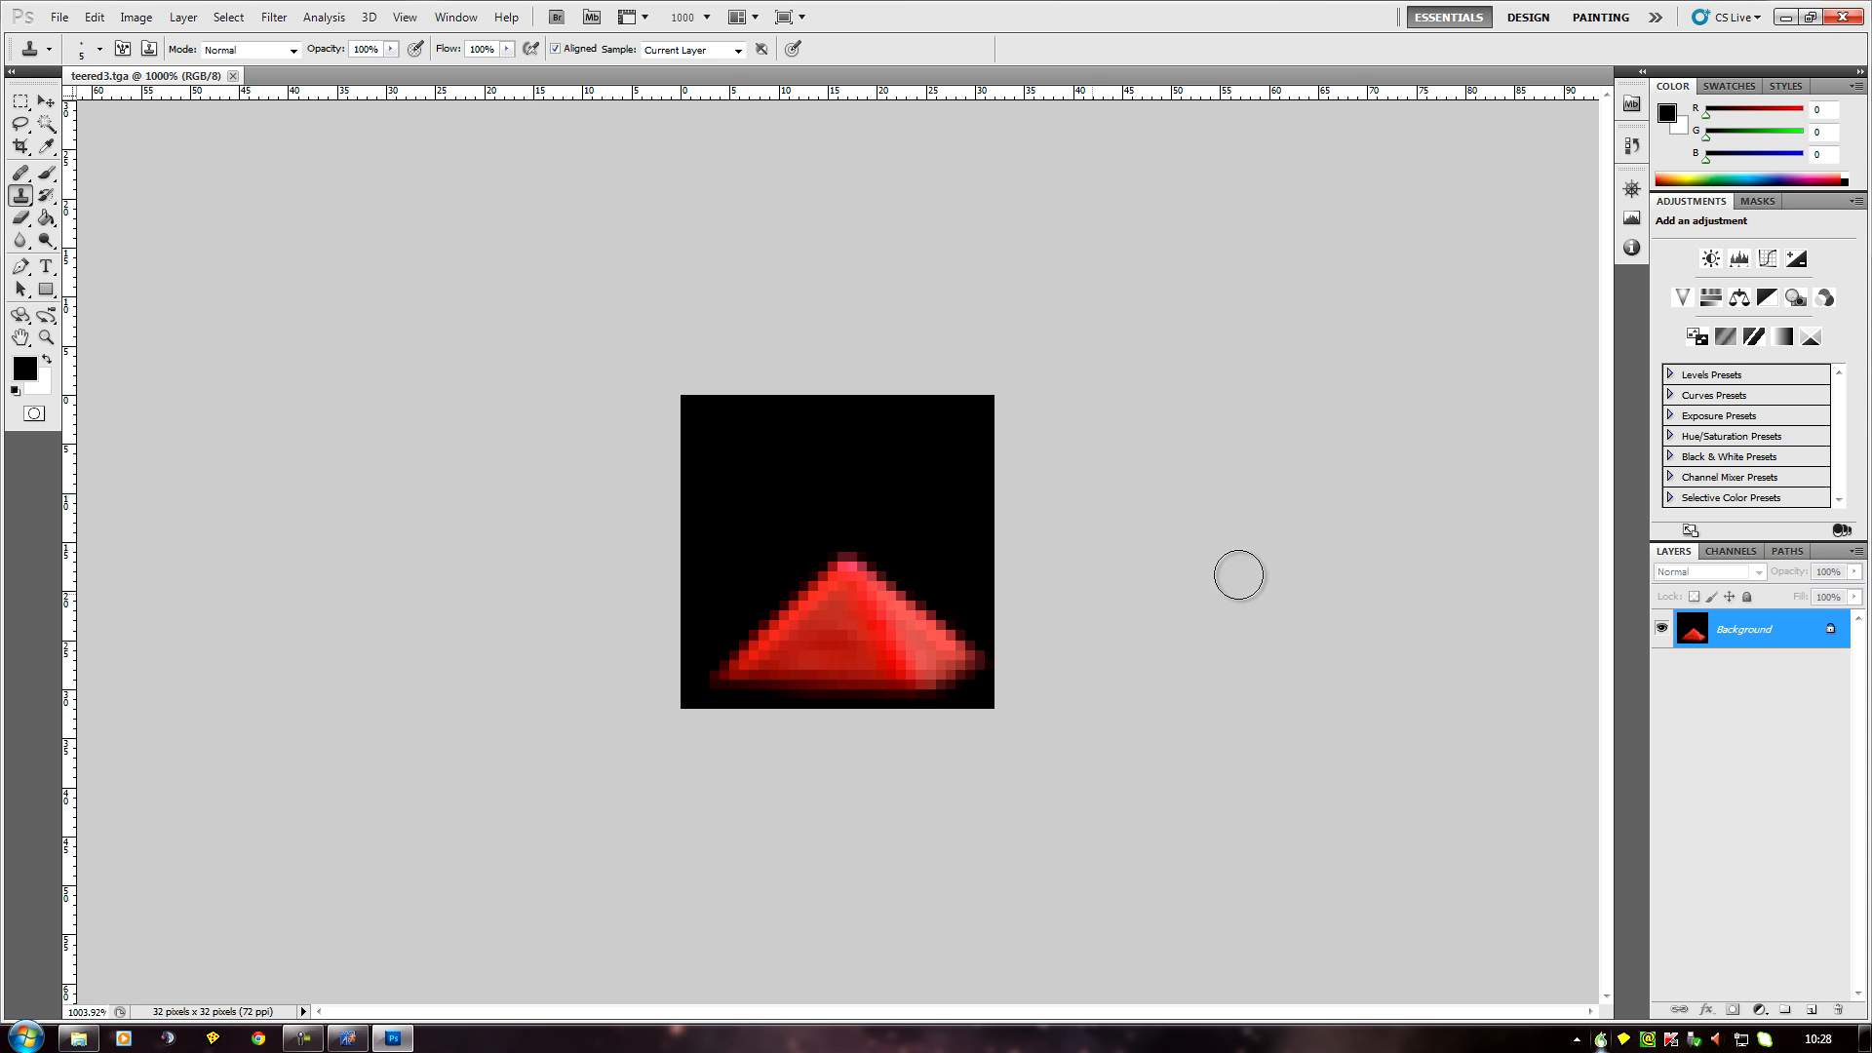
{"action": "left_click", "coordinate": [1722, 553]}
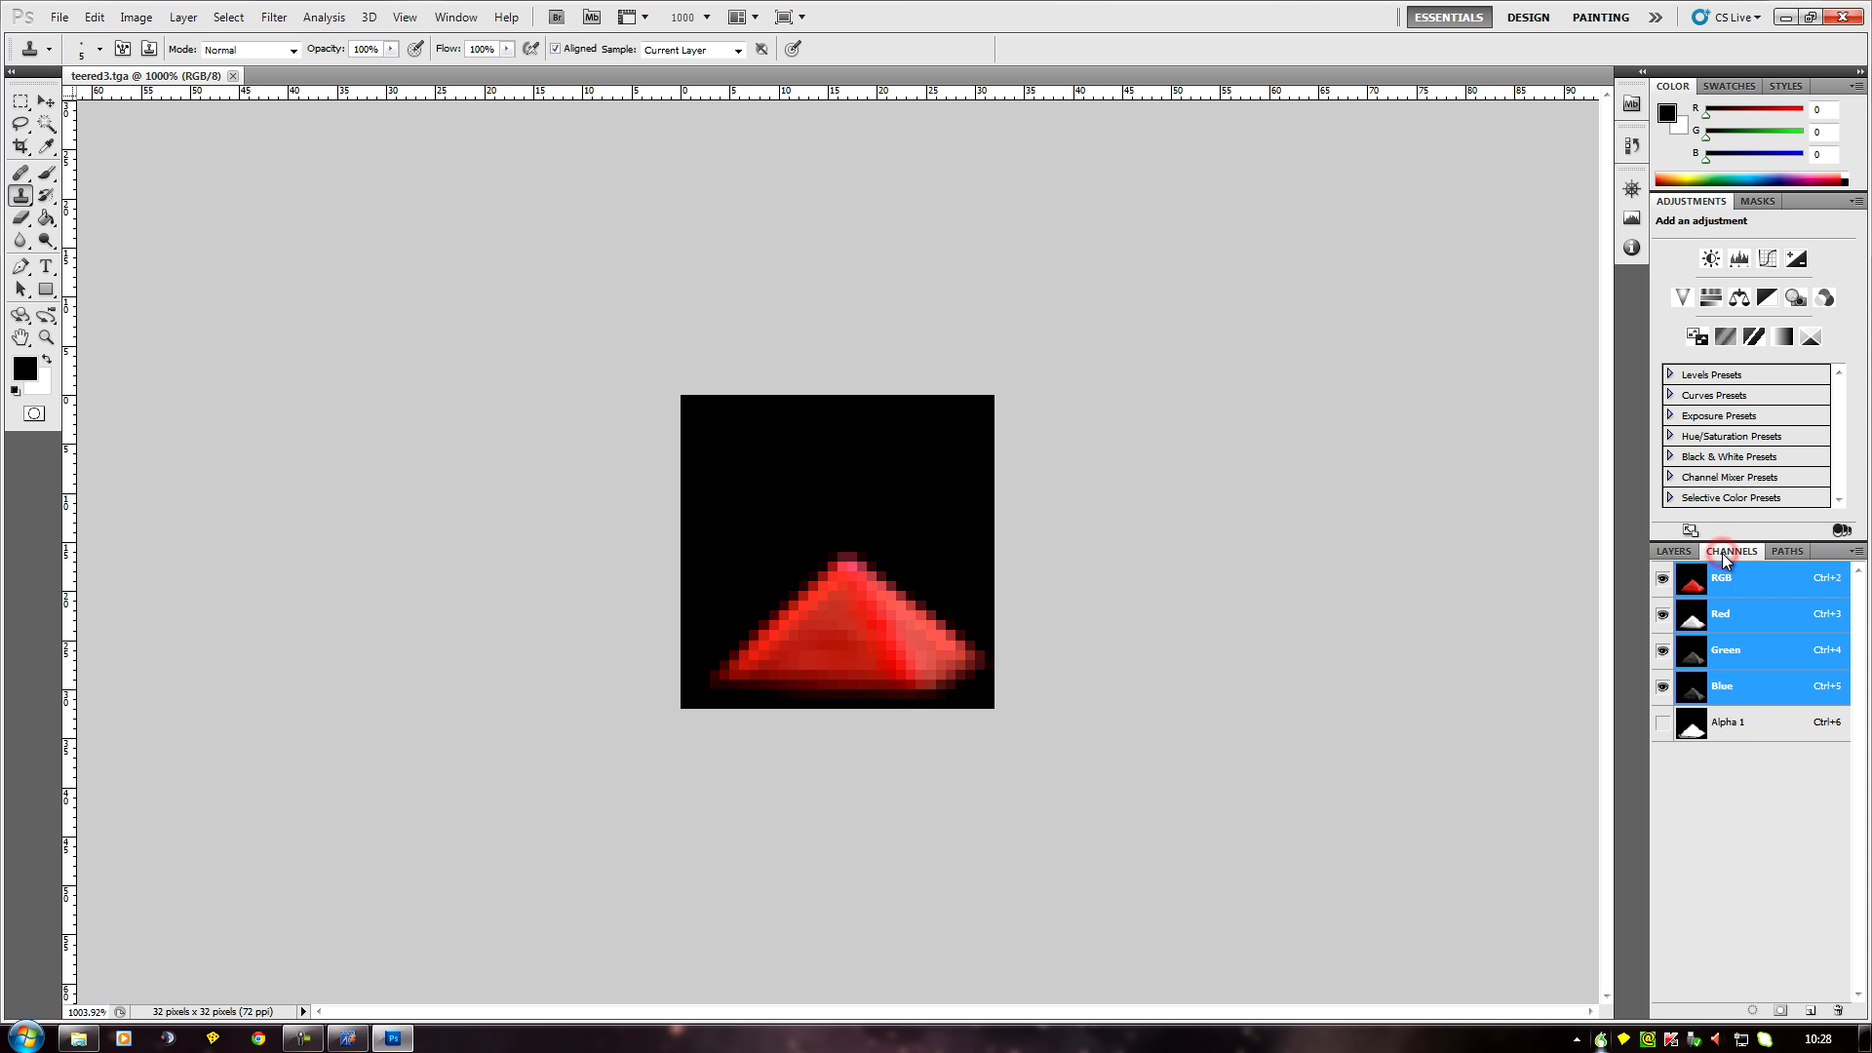
{"action": "left_click", "coordinate": [1743, 725]}
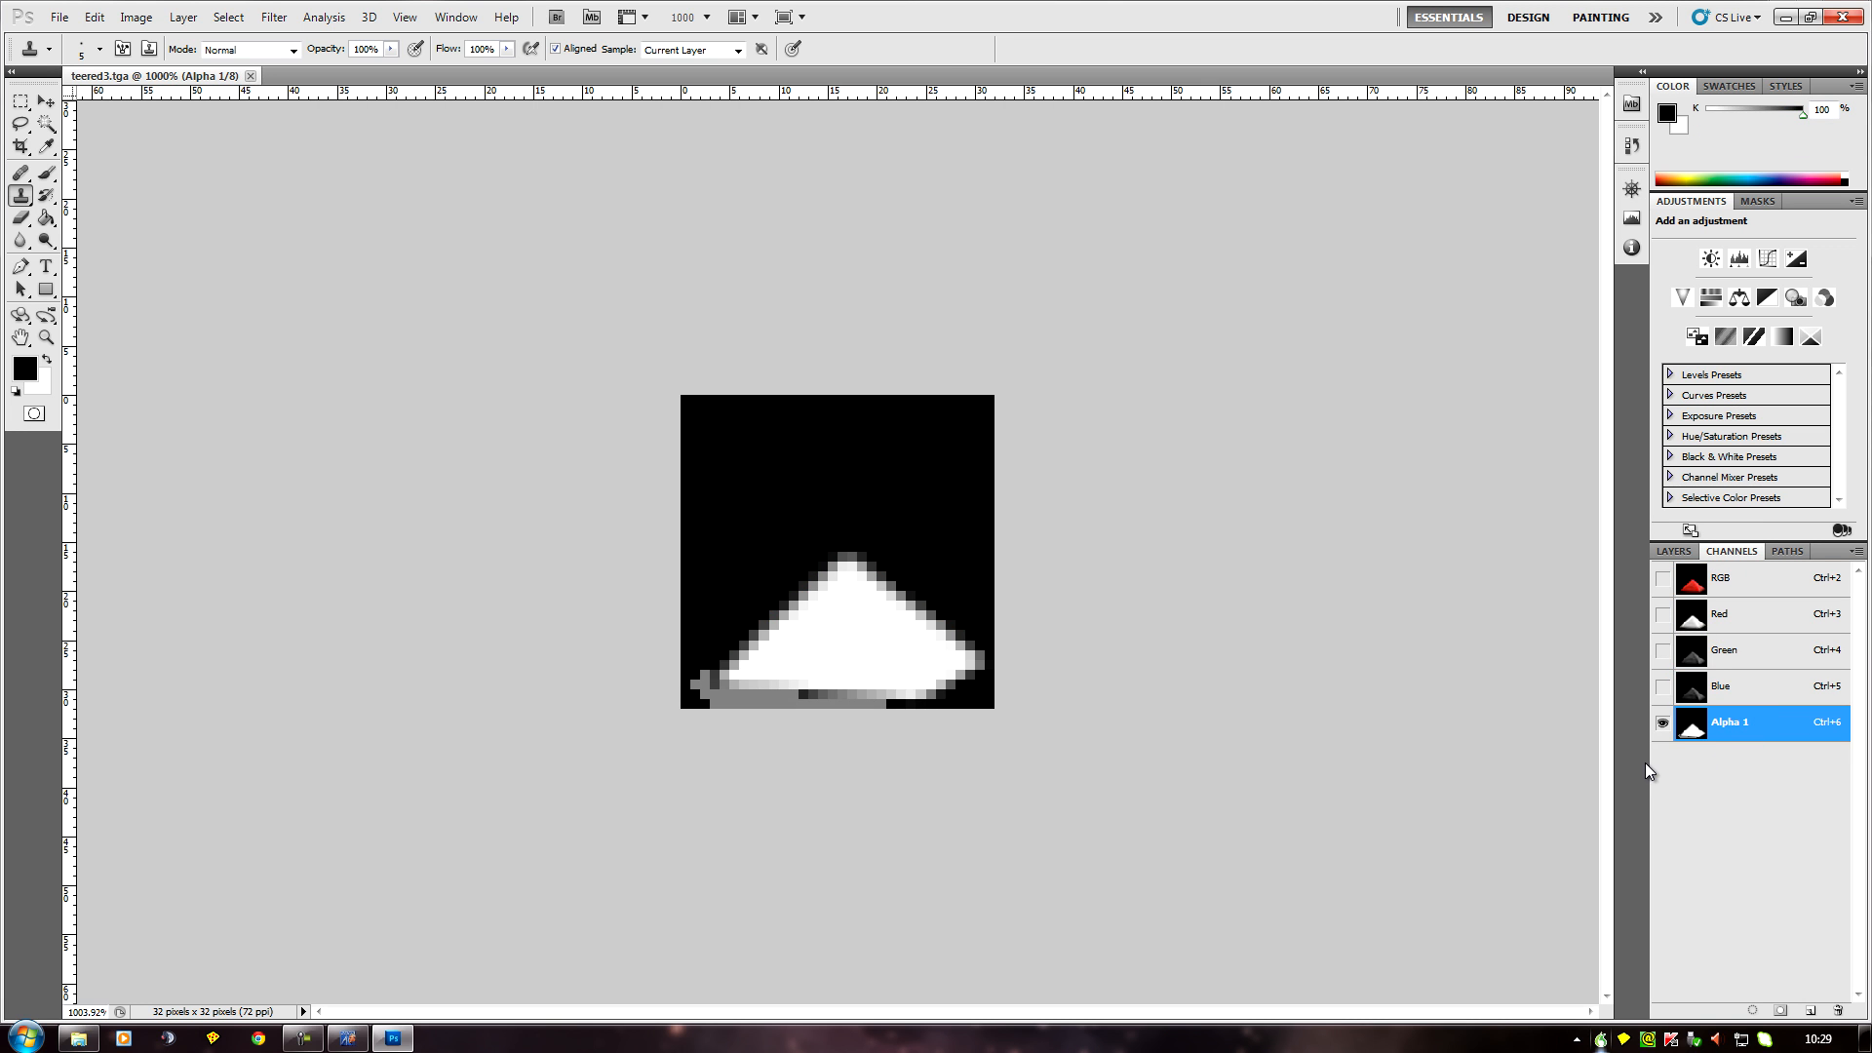
{"action": "key", "text": "v"}
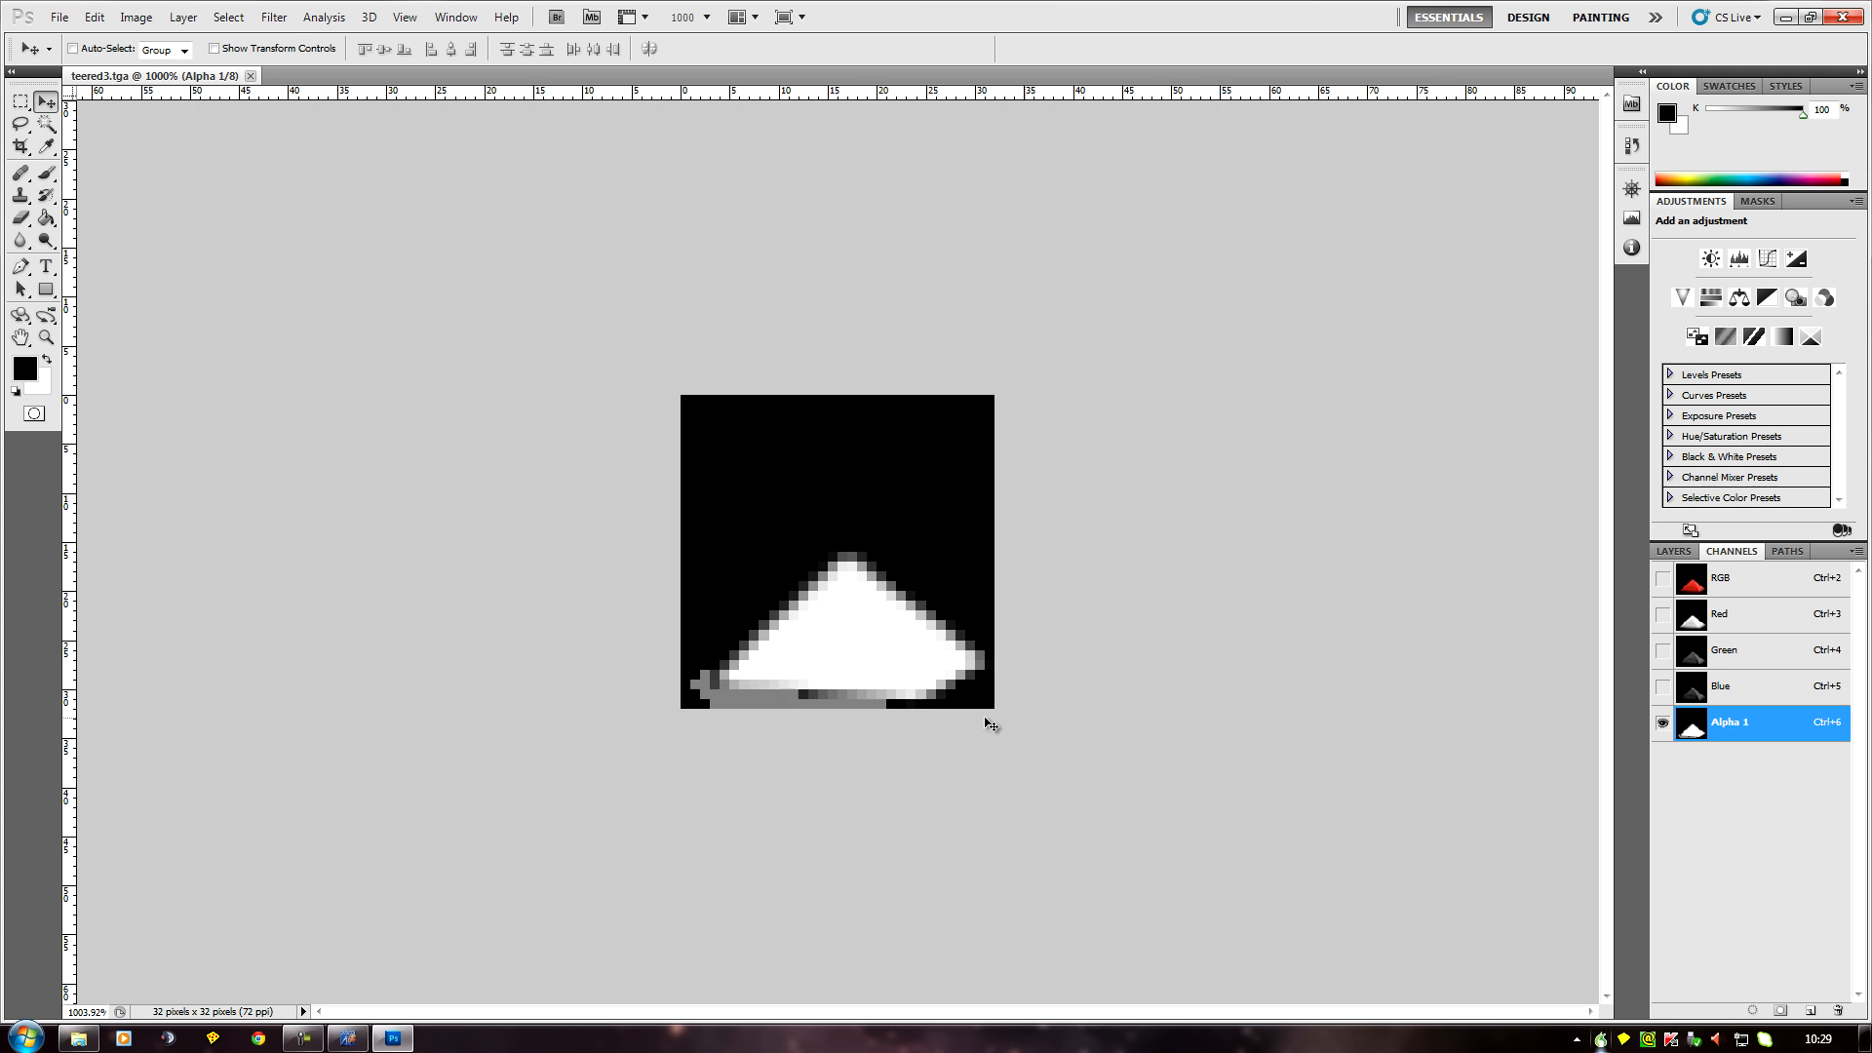
{"action": "left_click", "coordinate": [1741, 581]}
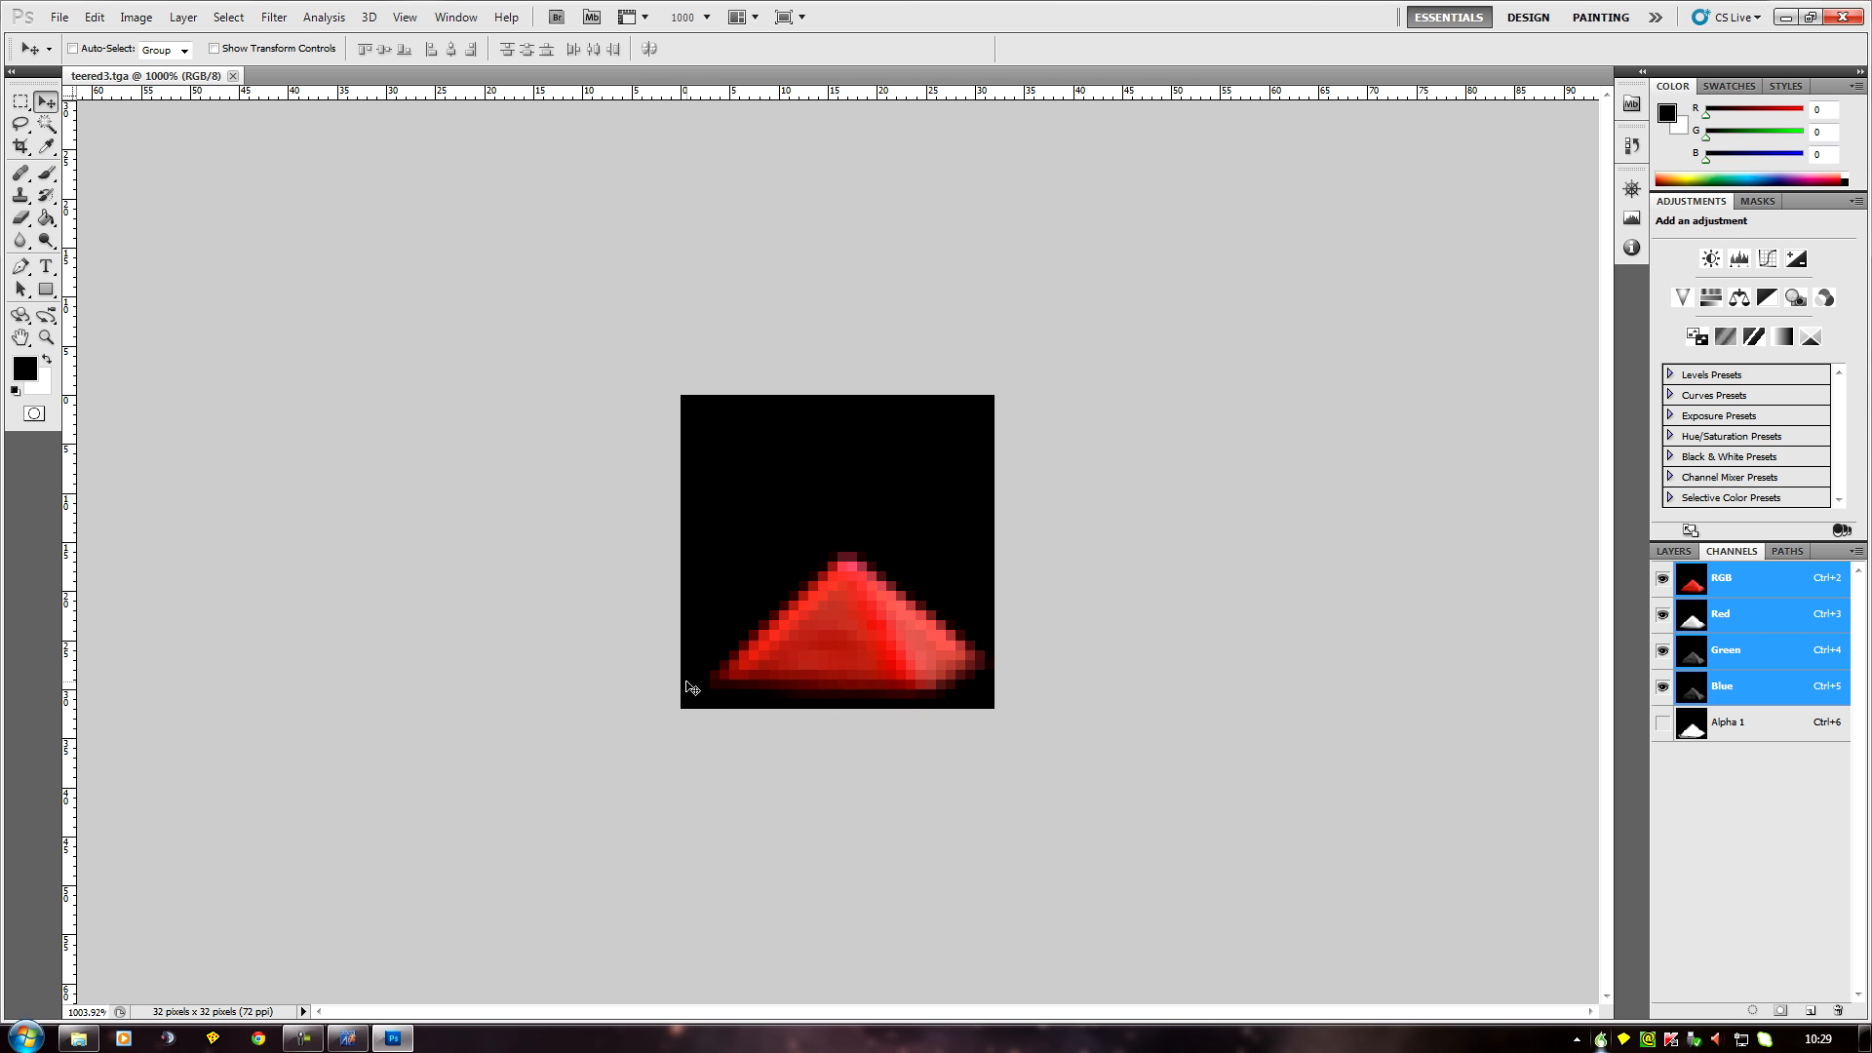
{"action": "left_click", "coordinate": [1755, 722]}
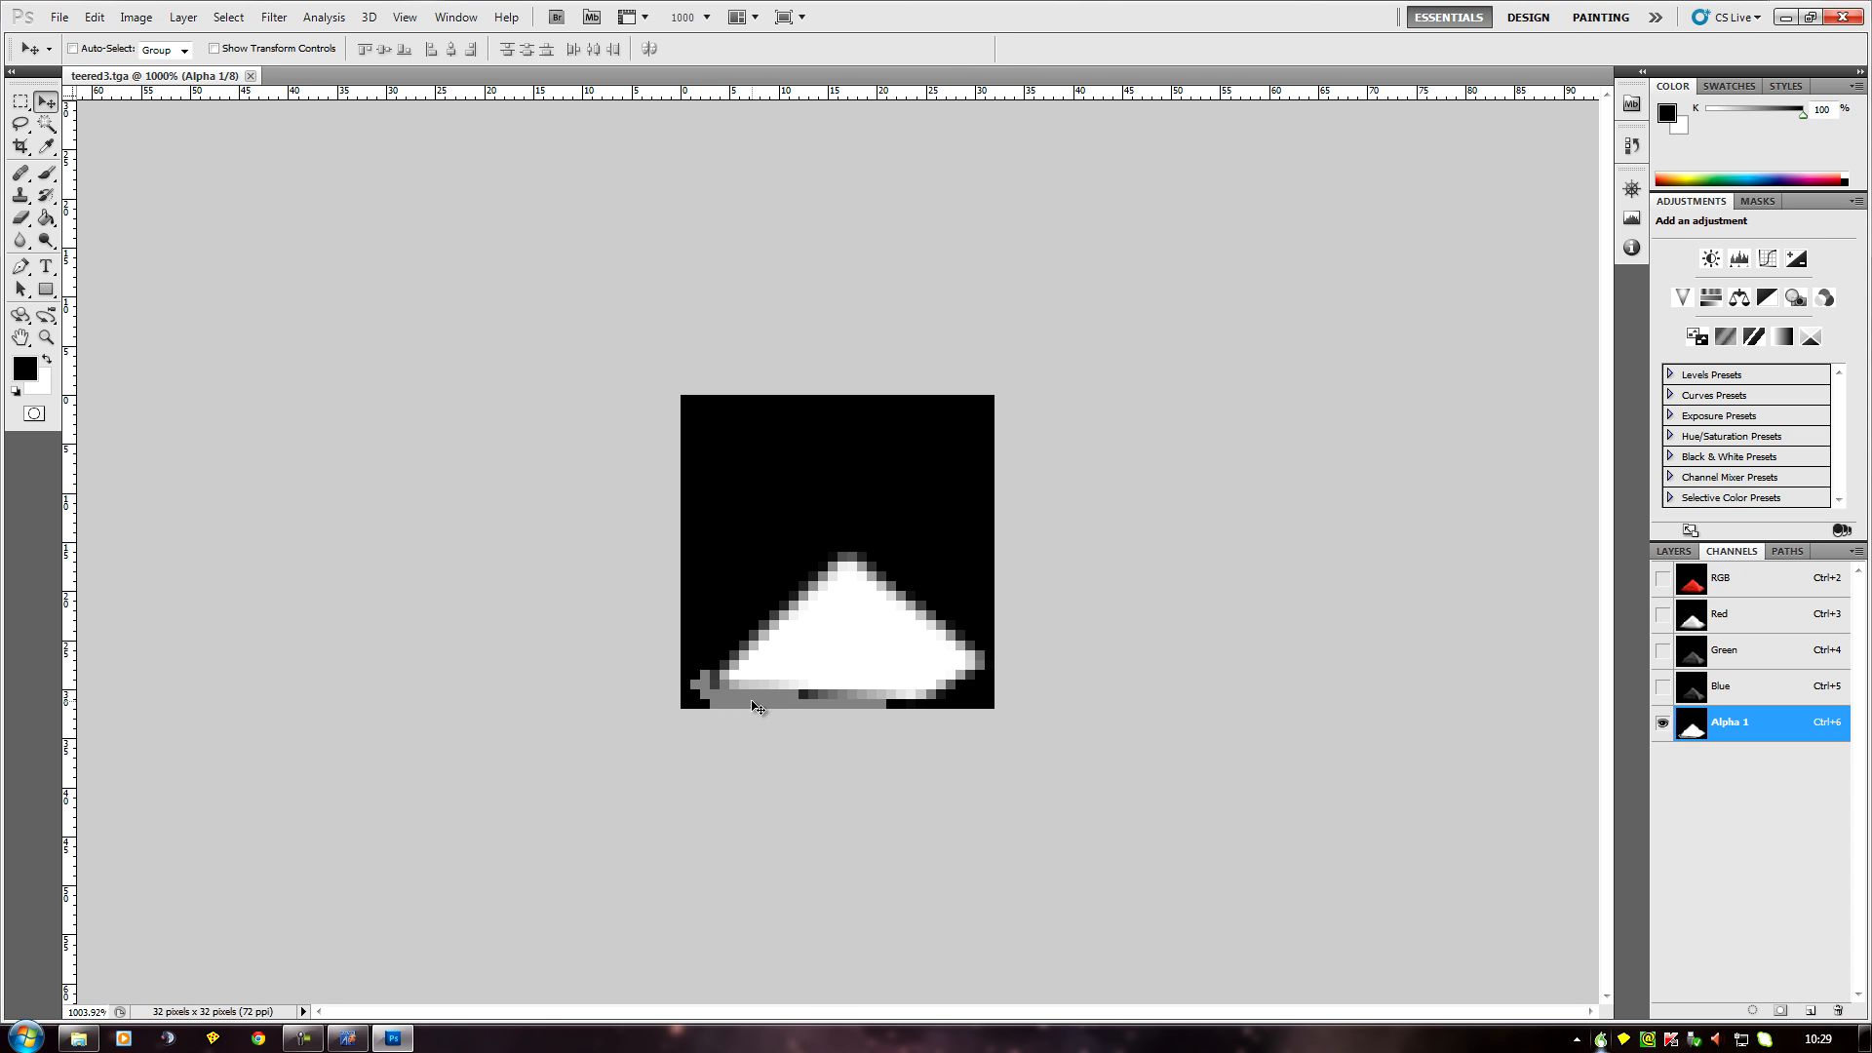
{"action": "left_click", "coordinate": [1726, 578]}
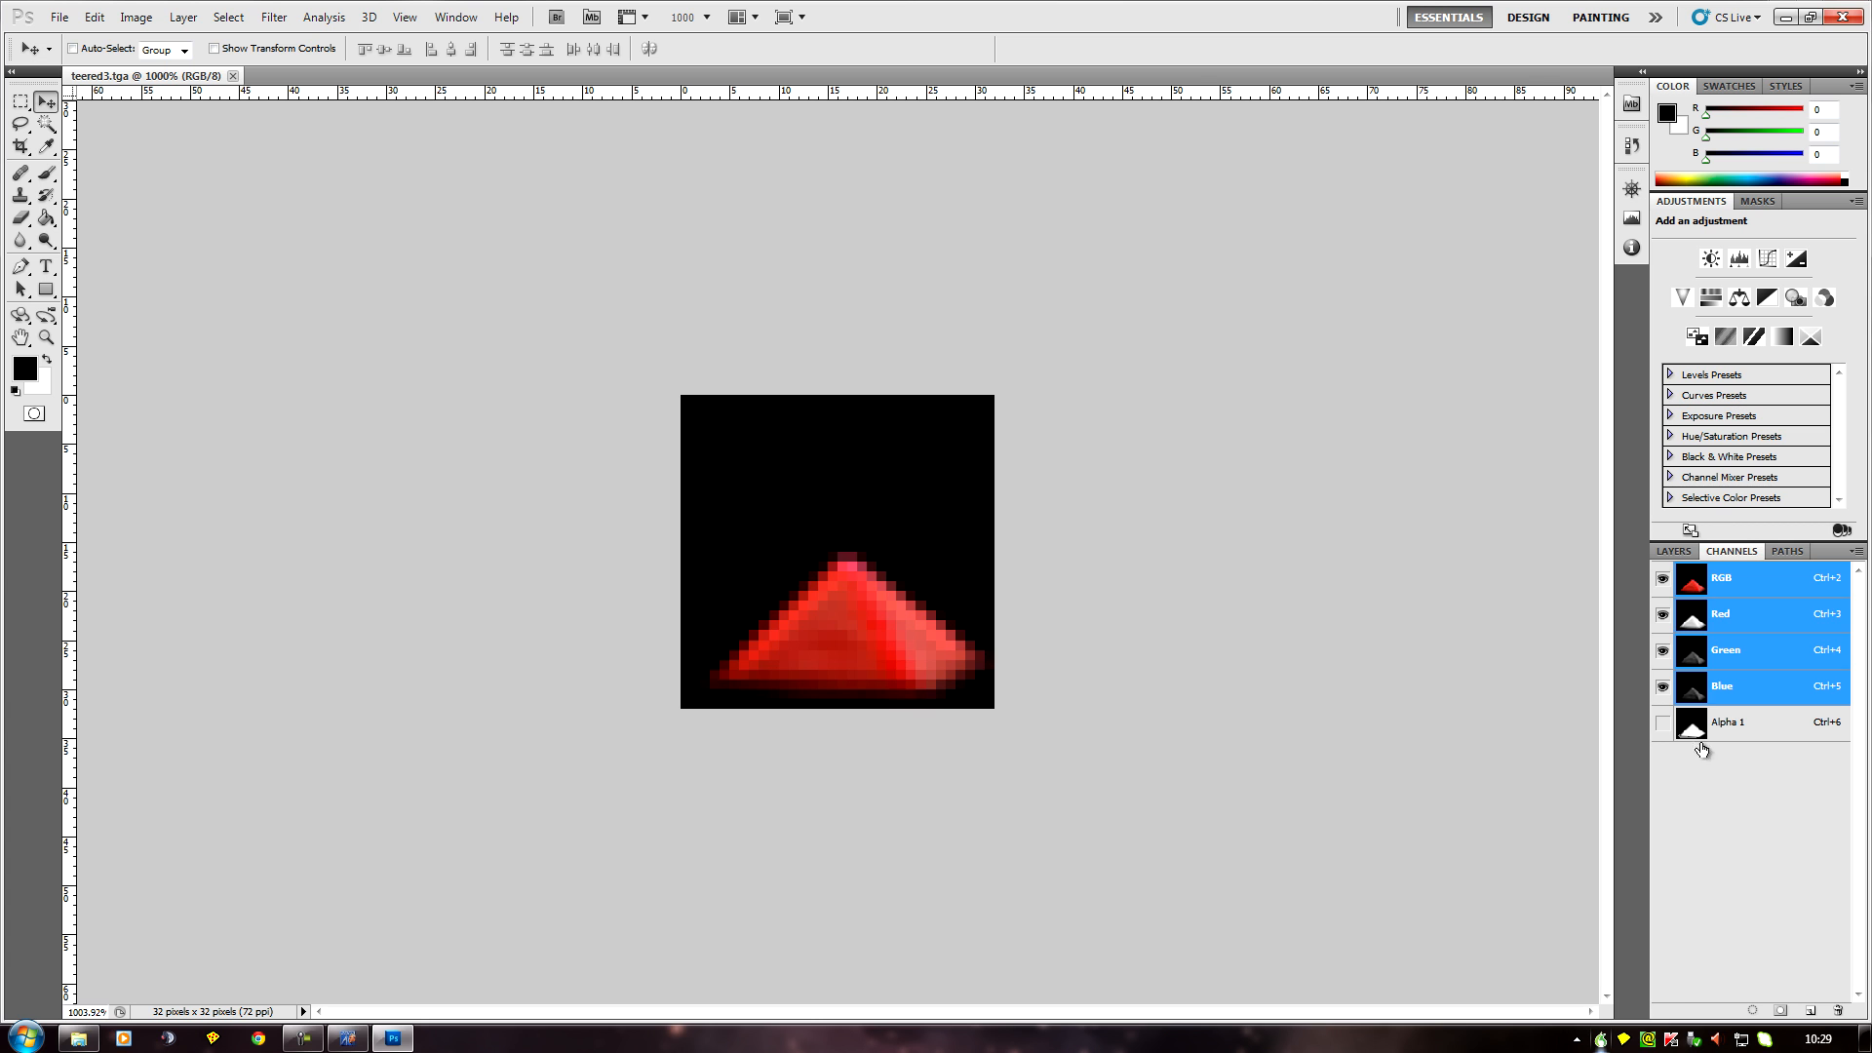
Step: Try recoloring the red tee marker with a Hue/Saturation adjustment of hue +8 and saturation -100, and discard it
{"action": "left_click", "coordinate": [1672, 551]}
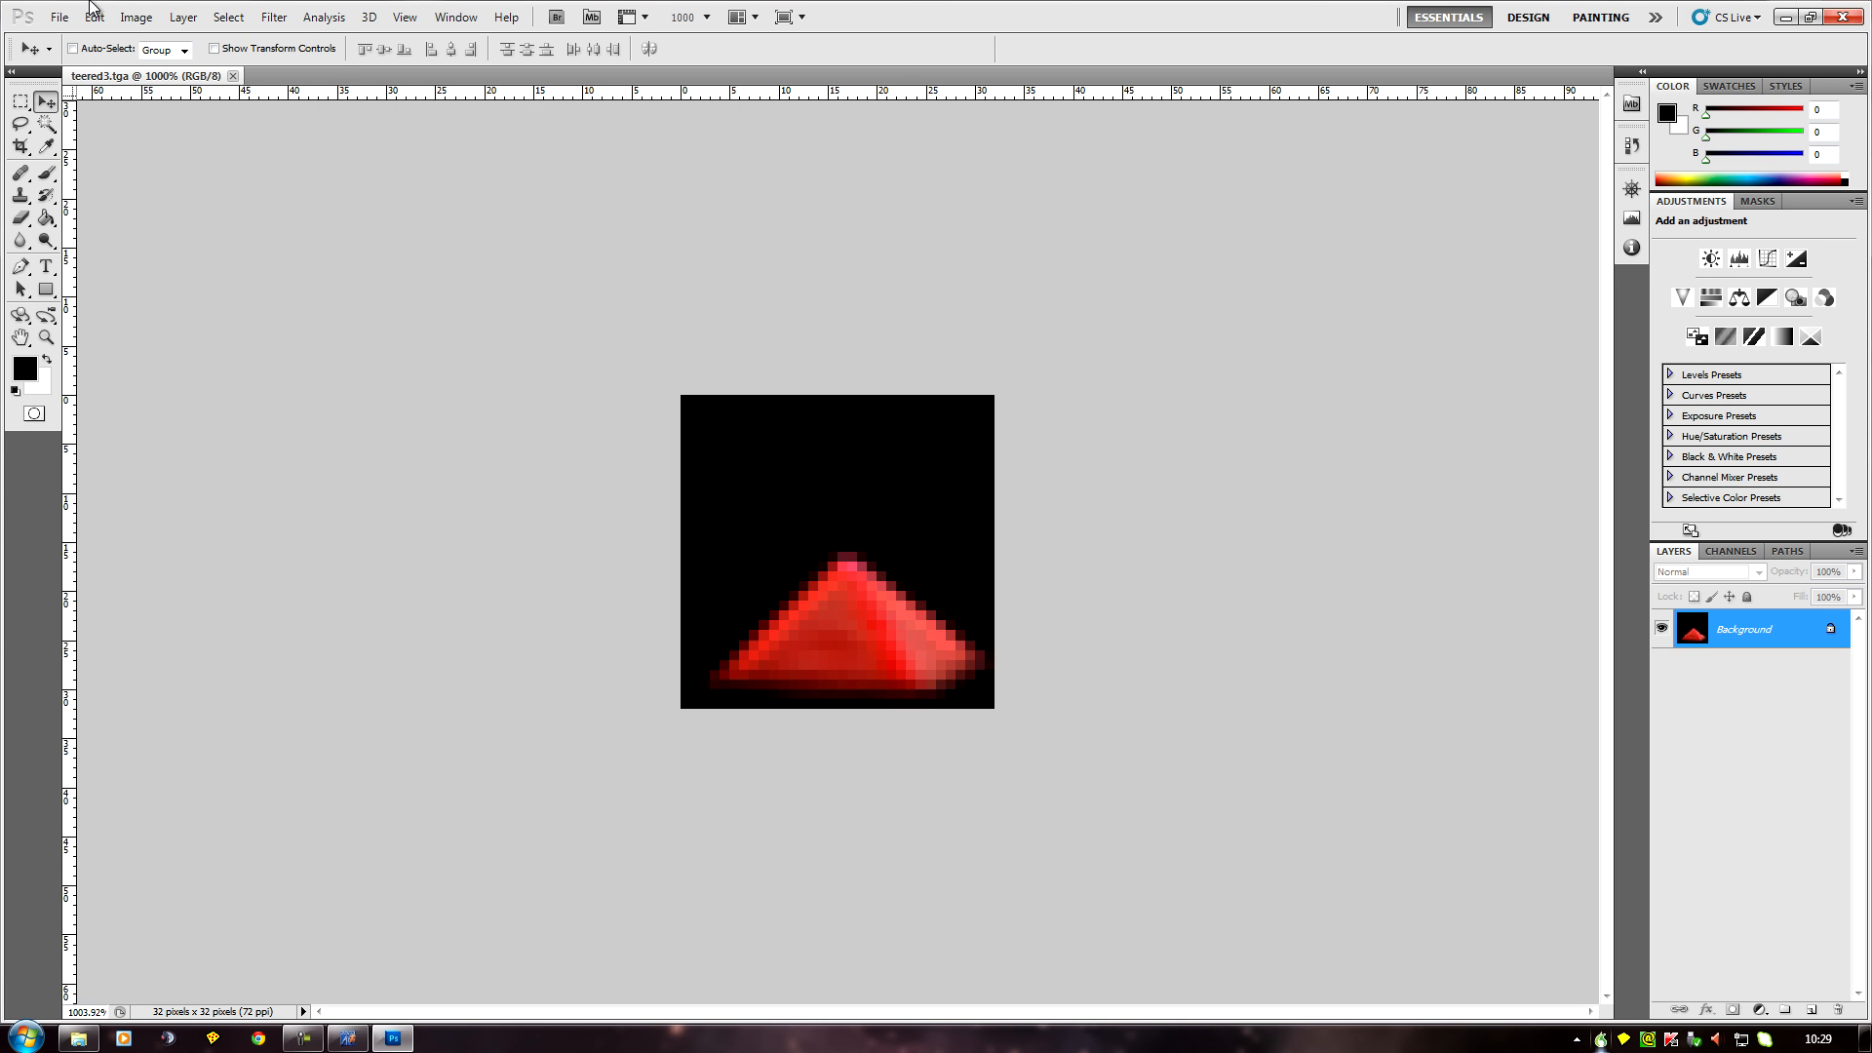
{"action": "left_click", "coordinate": [137, 17]}
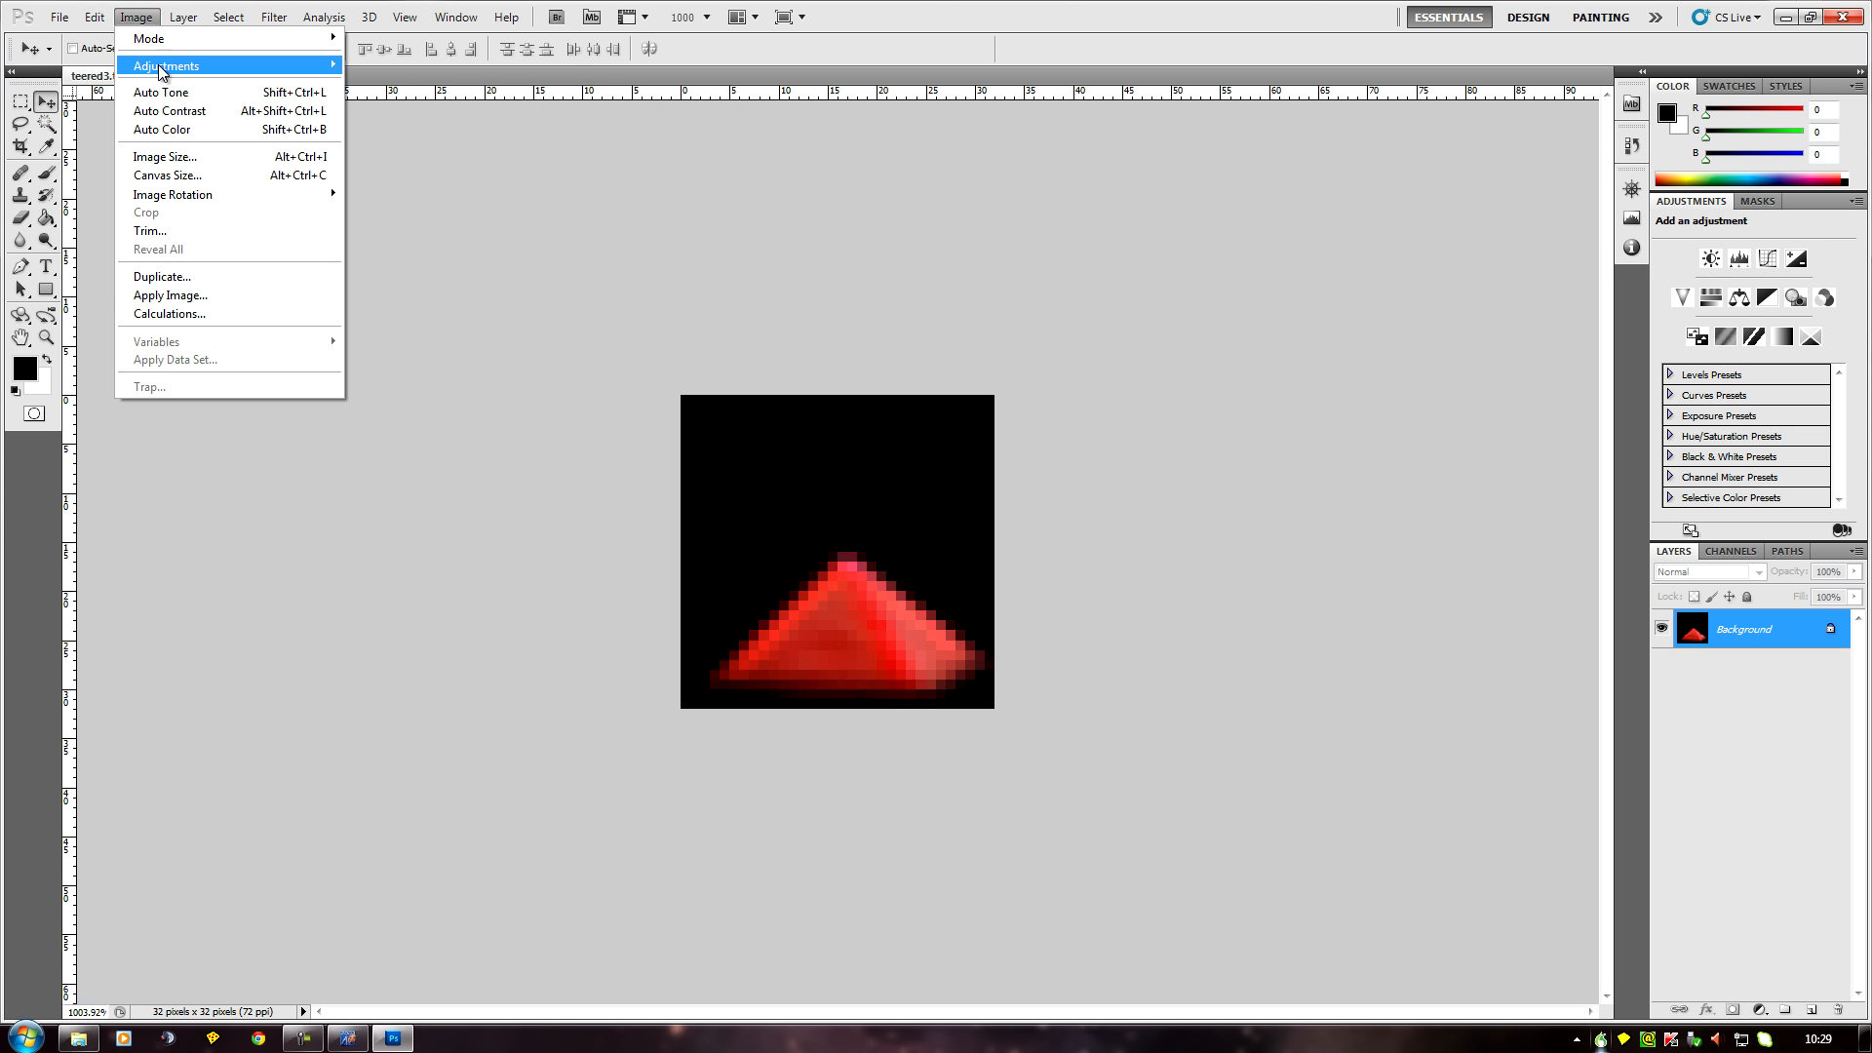
{"action": "mouse_move", "coordinate": [162, 70]}
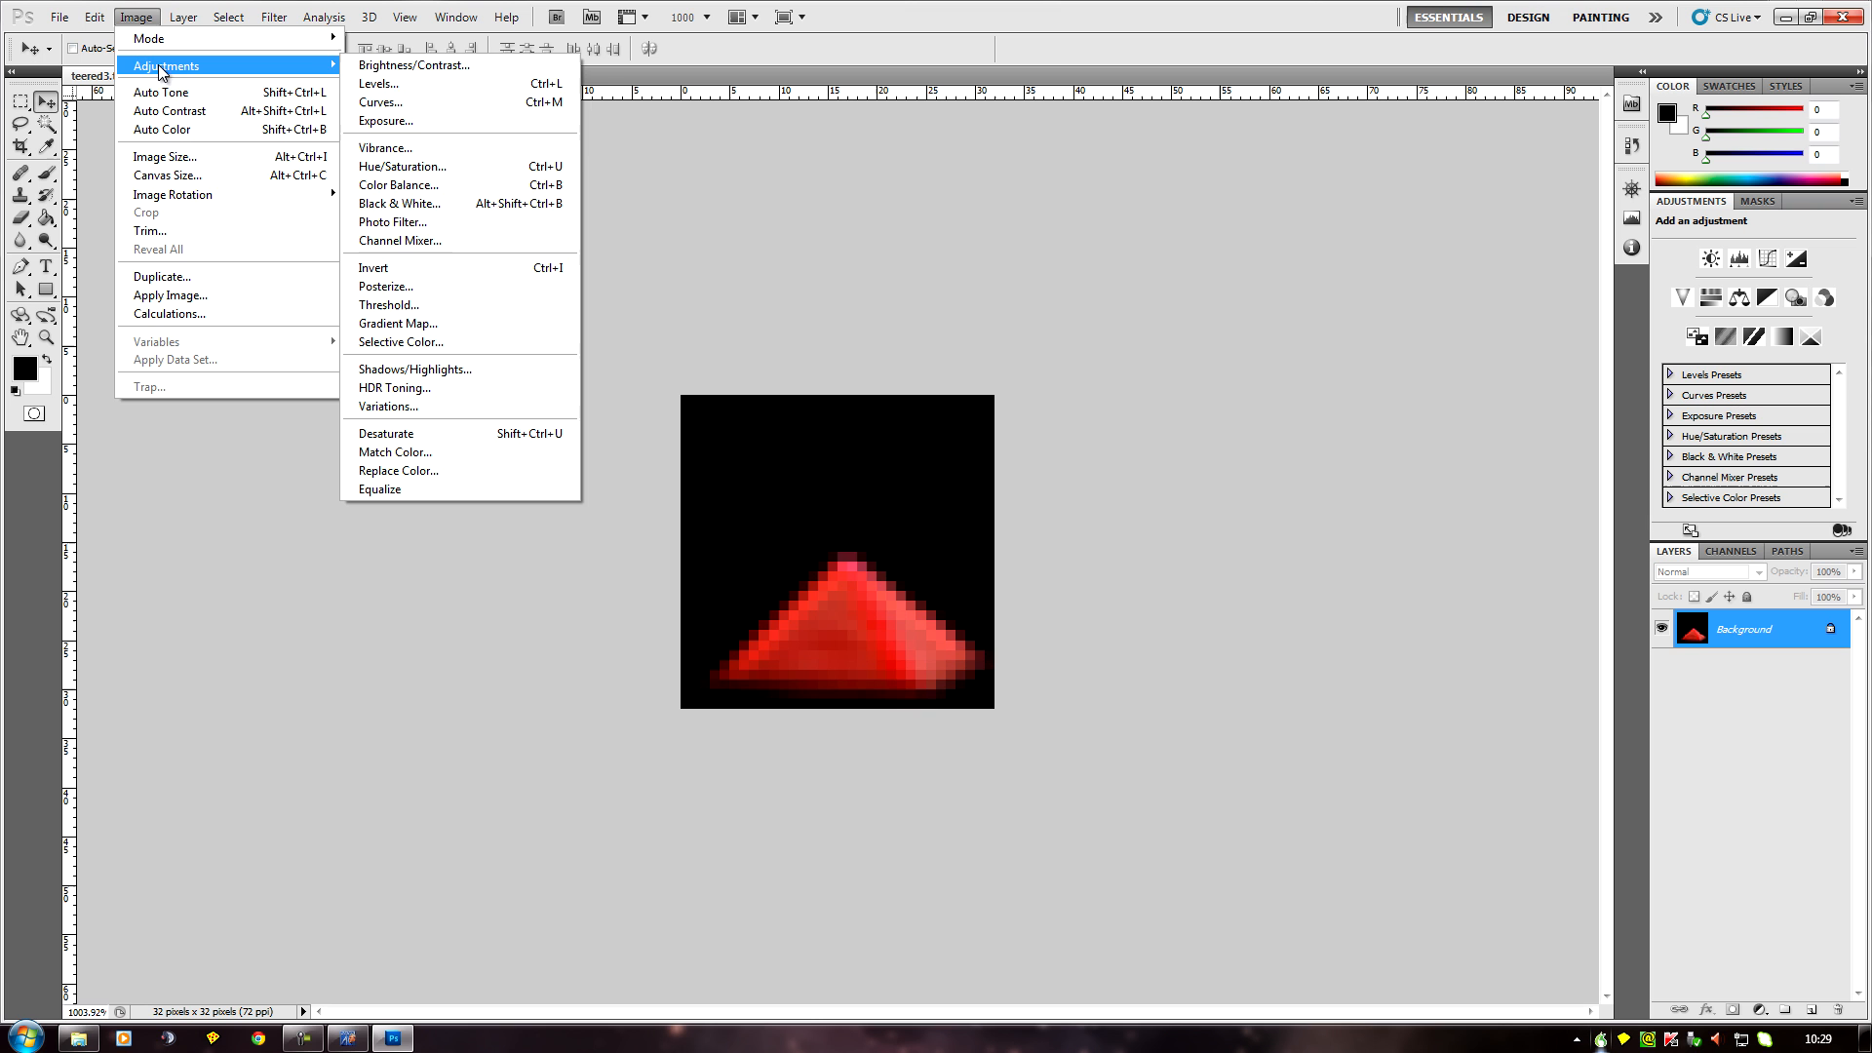
{"action": "left_click", "coordinate": [415, 165]}
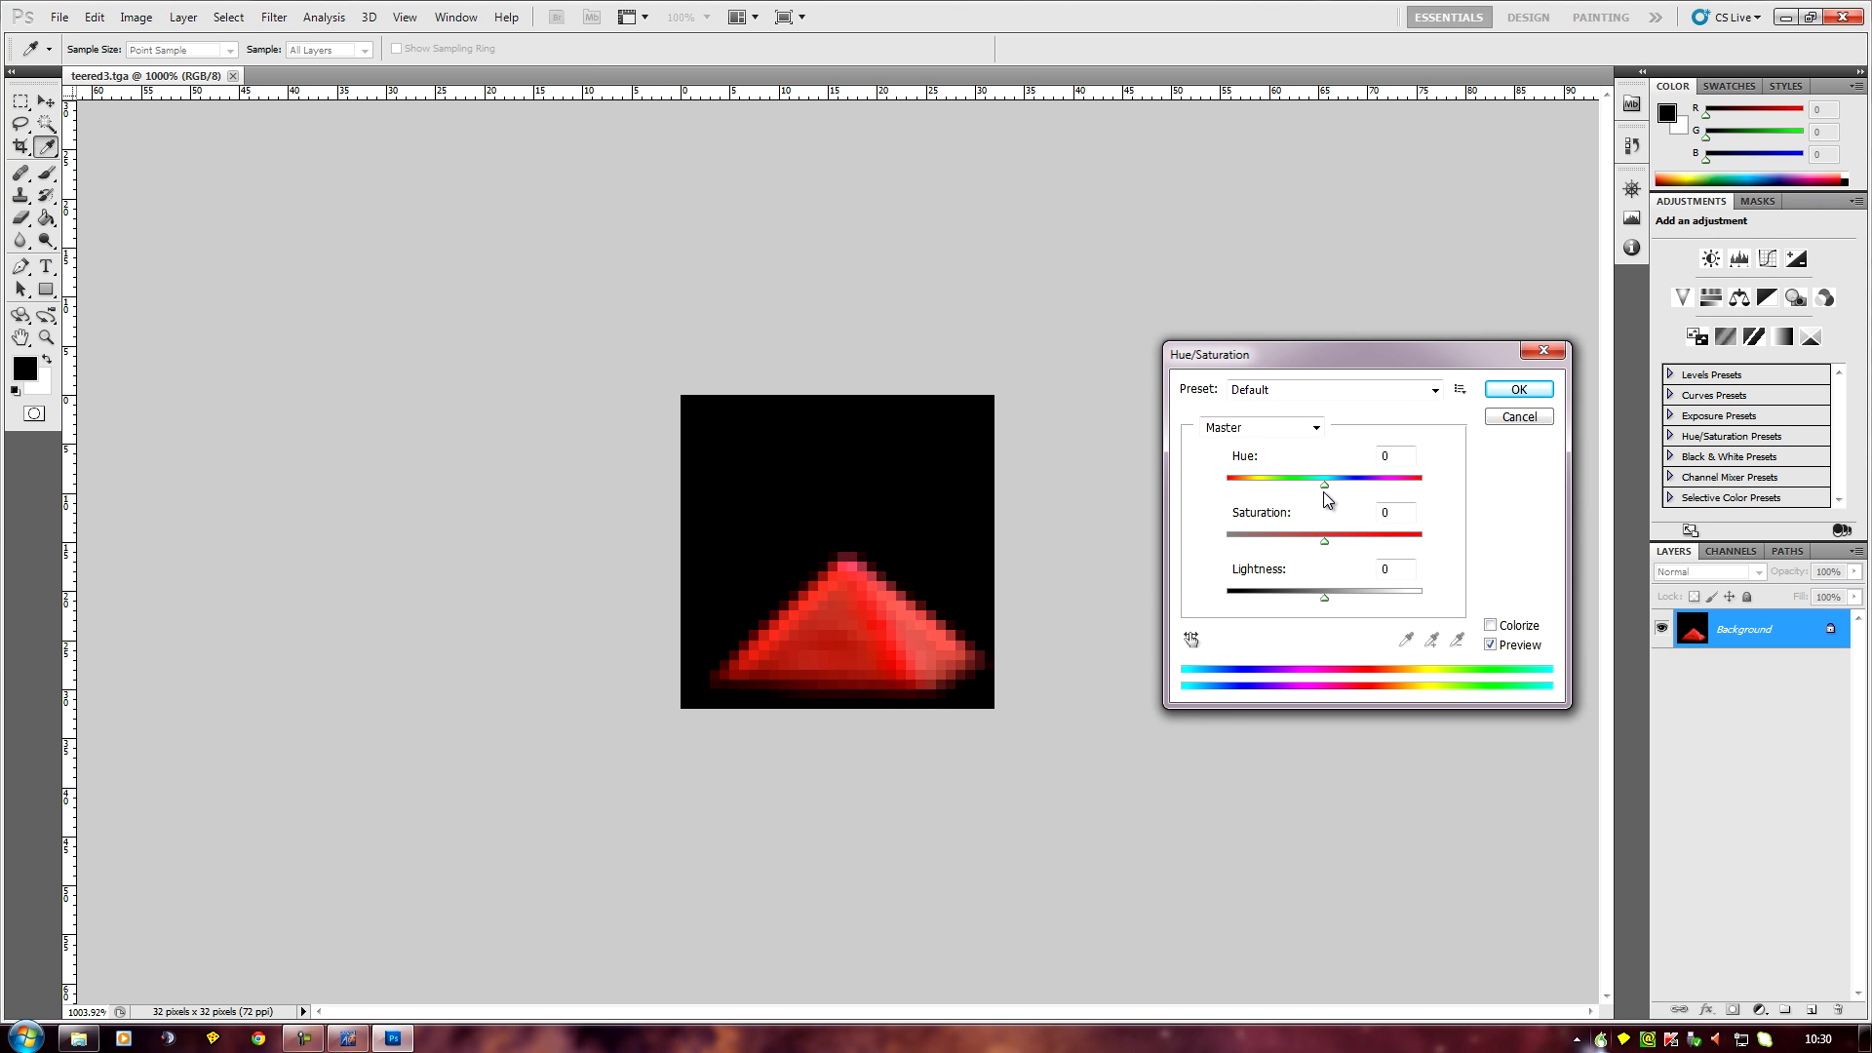
{"action": "mouse_move", "coordinate": [1324, 486]}
{"action": "left_mouse_down"}
{"action": "mouse_move", "coordinate": [1431, 483]}
{"action": "mouse_move", "coordinate": [1222, 486]}
{"action": "mouse_move", "coordinate": [1403, 476]}
{"action": "mouse_move", "coordinate": [1294, 478]}
{"action": "mouse_move", "coordinate": [1331, 476]}
{"action": "left_mouse_up"}
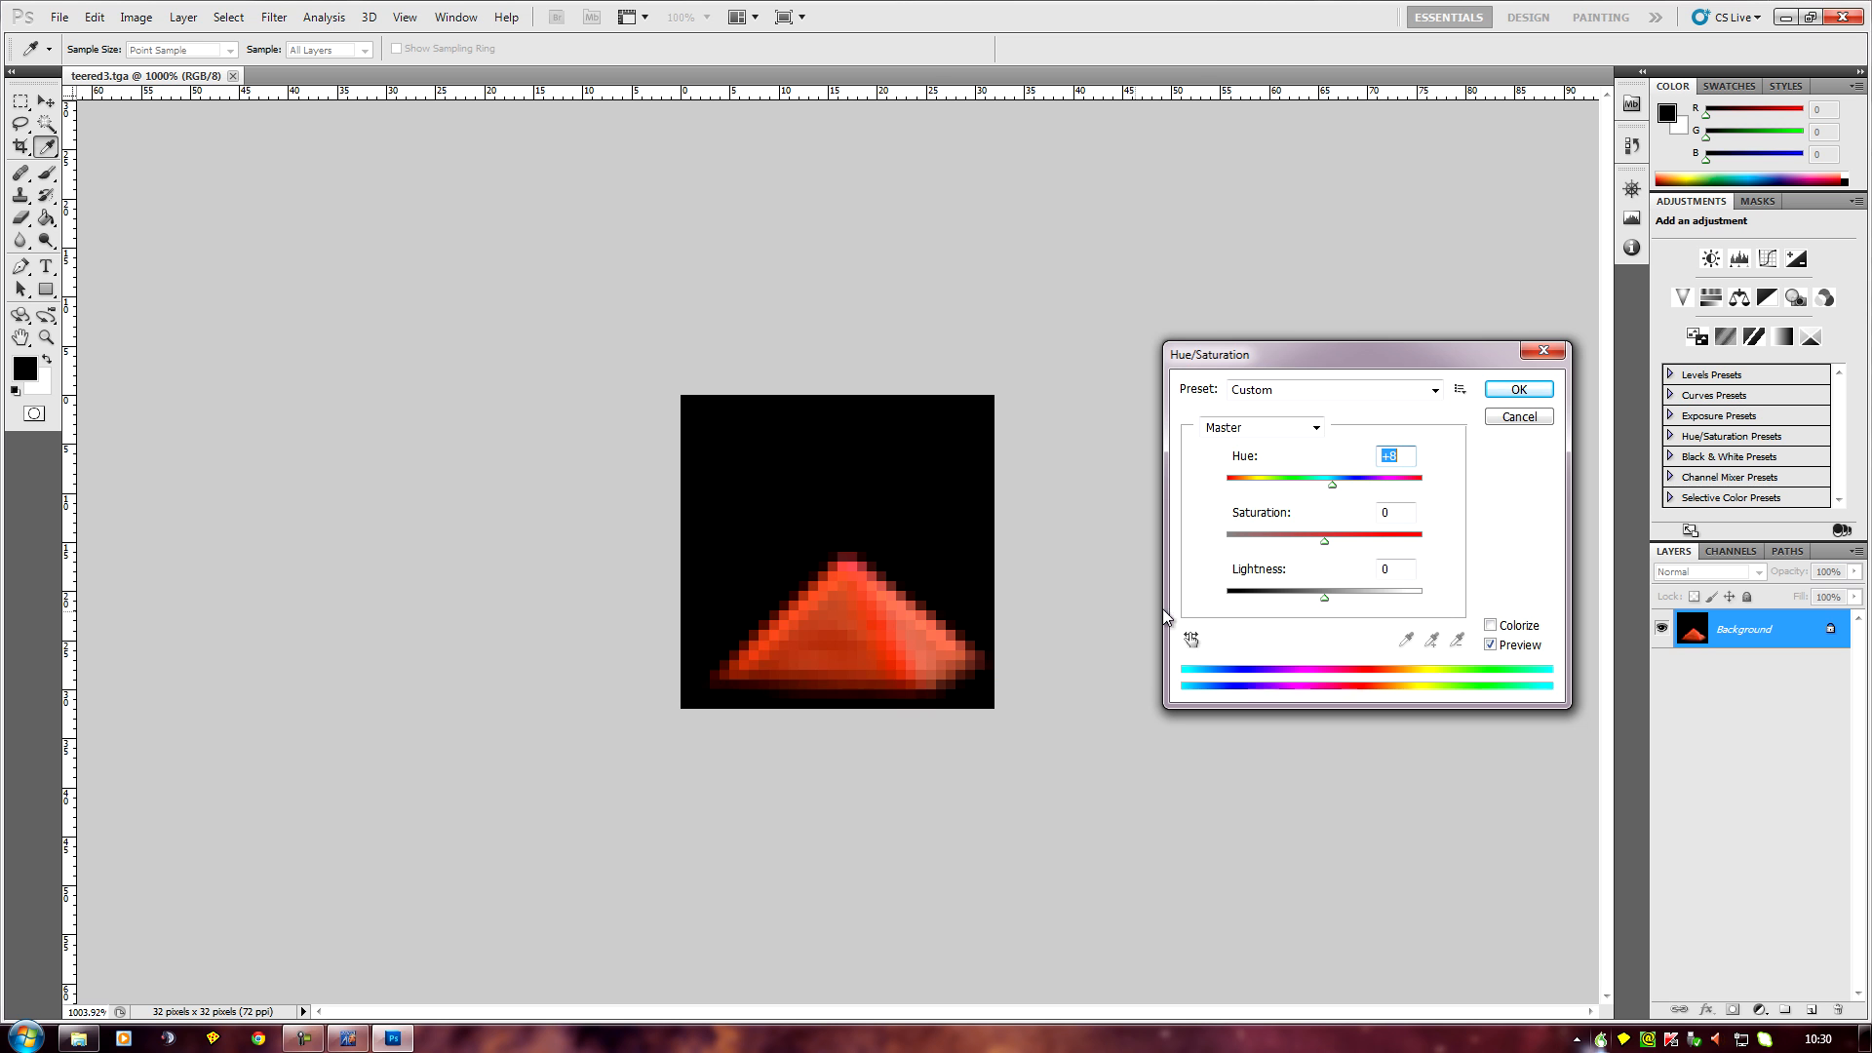
{"action": "left_click_drag", "start_coordinate": [1325, 542], "coordinate": [1161, 548]}
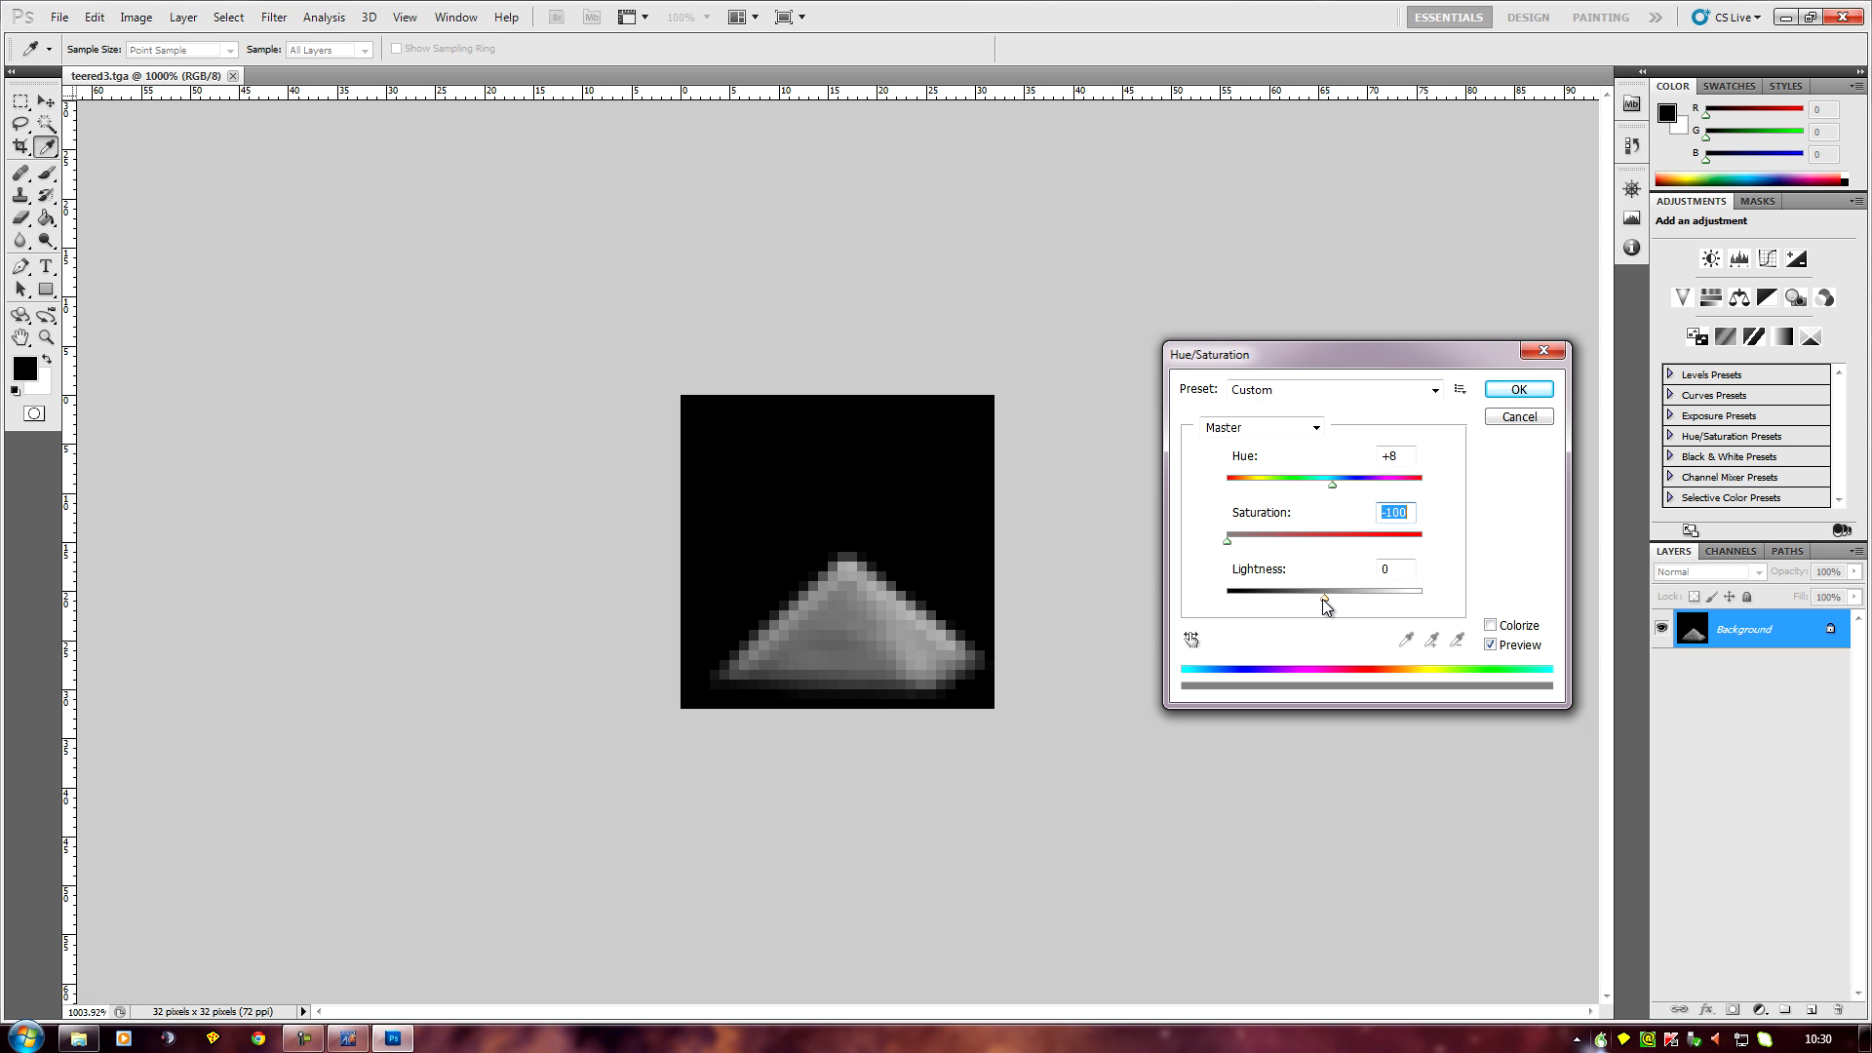
{"action": "mouse_move", "coordinate": [1325, 599]}
{"action": "left_mouse_down"}
{"action": "mouse_move", "coordinate": [1416, 612]}
{"action": "mouse_move", "coordinate": [1231, 616]}
{"action": "mouse_move", "coordinate": [1321, 610]}
{"action": "left_mouse_up"}
{"action": "left_click", "coordinate": [1517, 418]}
Step: Select the marker's shape by picking the Alpha 1 channel's black area with the Magic Wand and inverting it, and show the selection on the RGB image
{"action": "left_click", "coordinate": [1732, 552]}
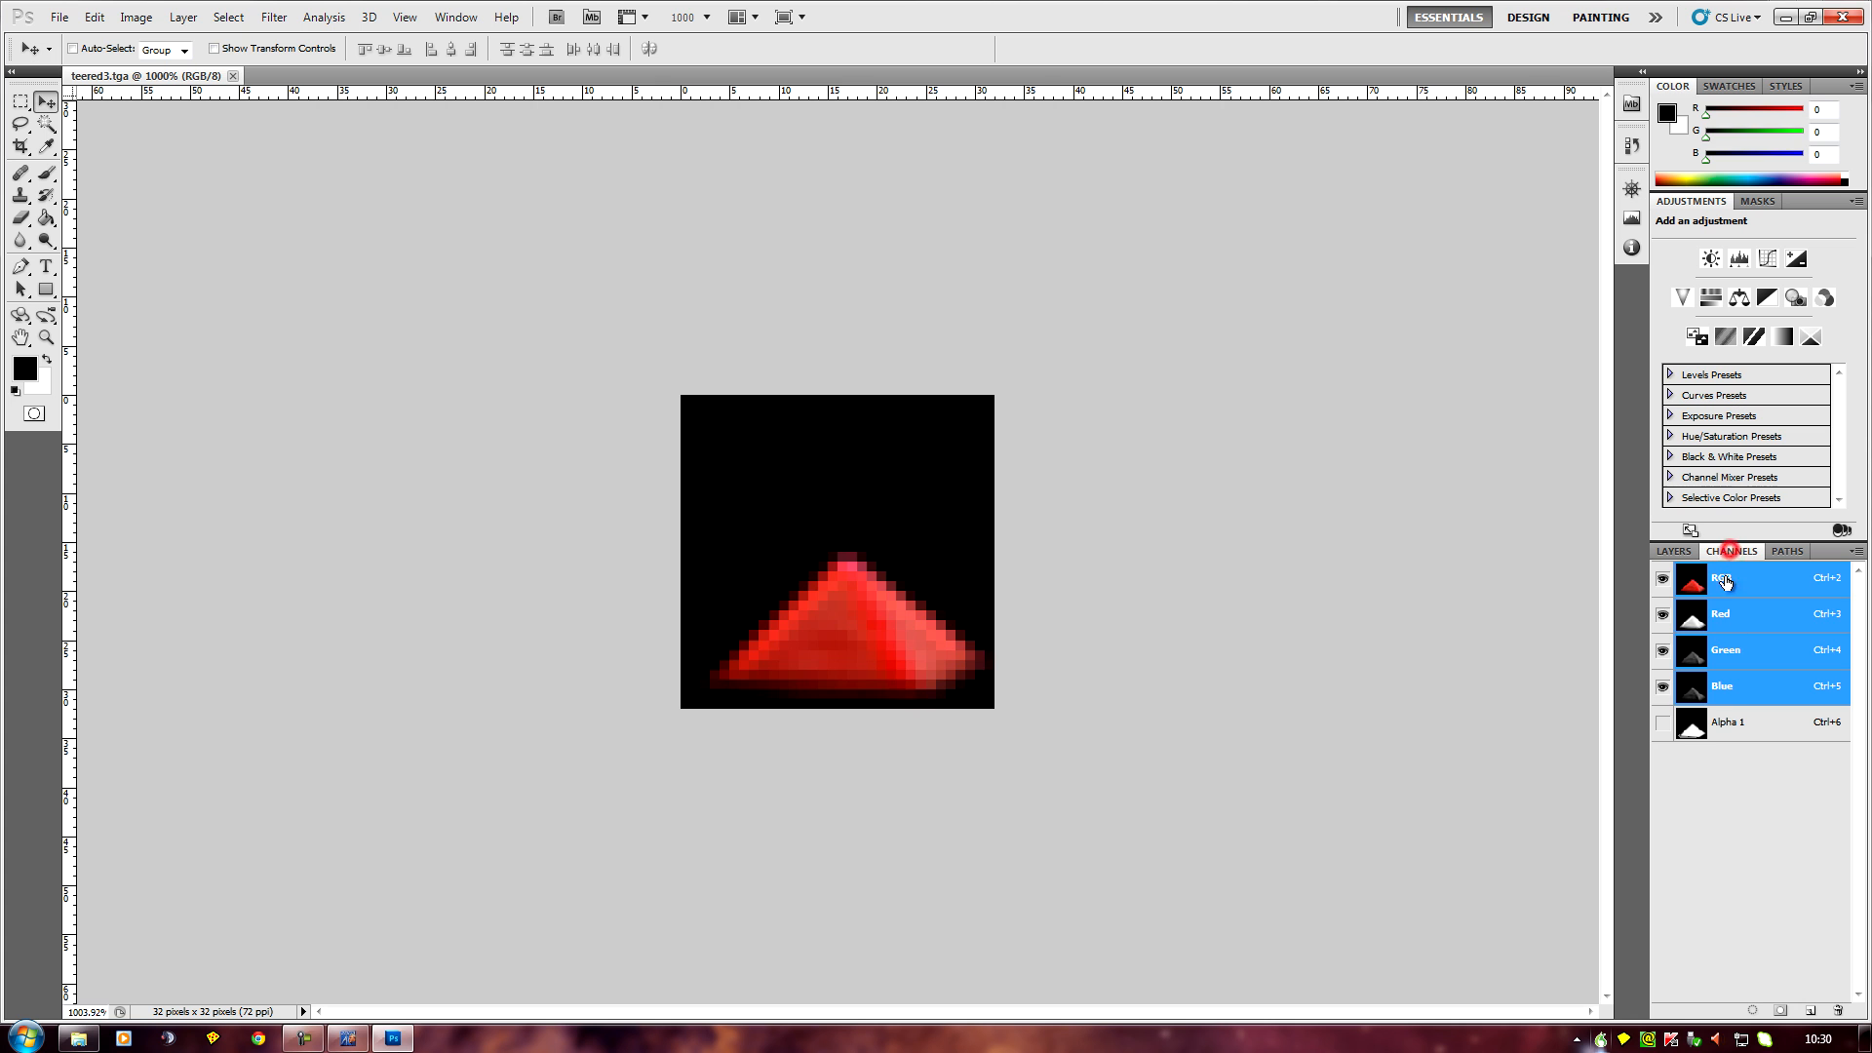
{"action": "left_click", "coordinate": [1740, 722]}
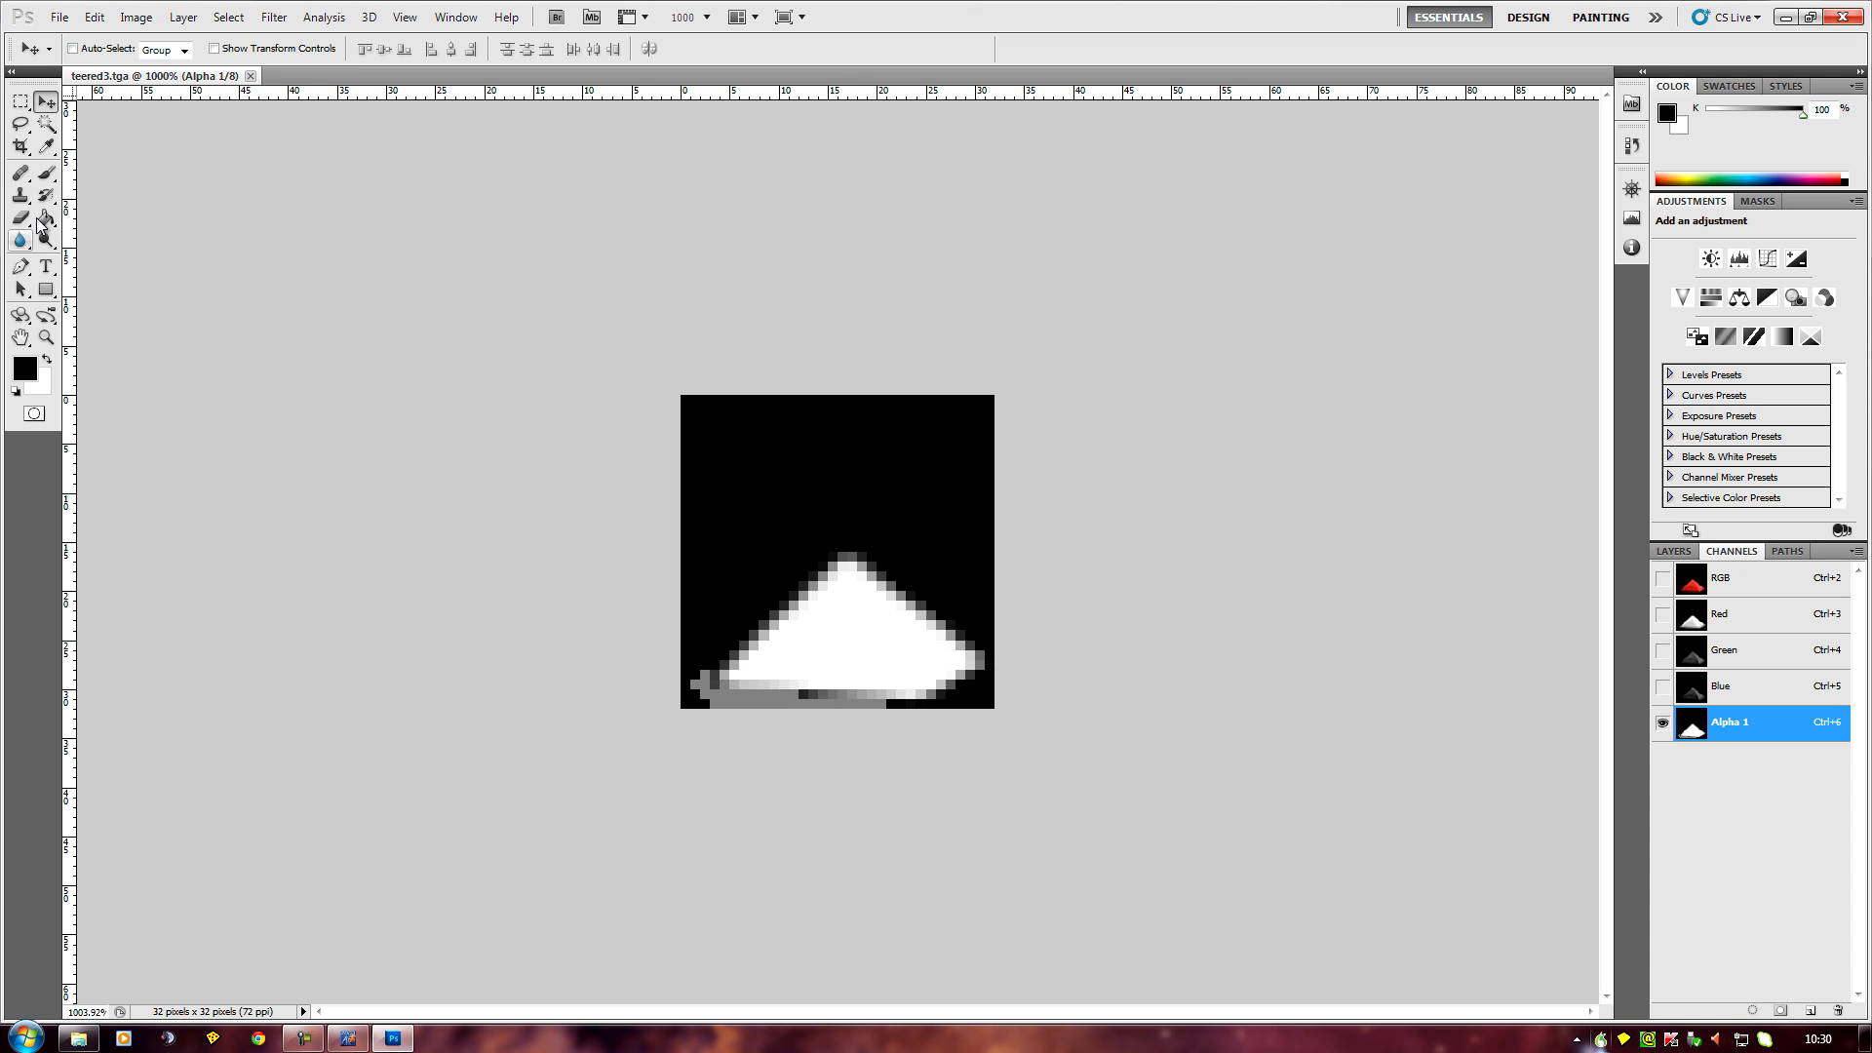
{"action": "left_click", "coordinate": [46, 124]}
{"action": "left_click", "coordinate": [894, 445]}
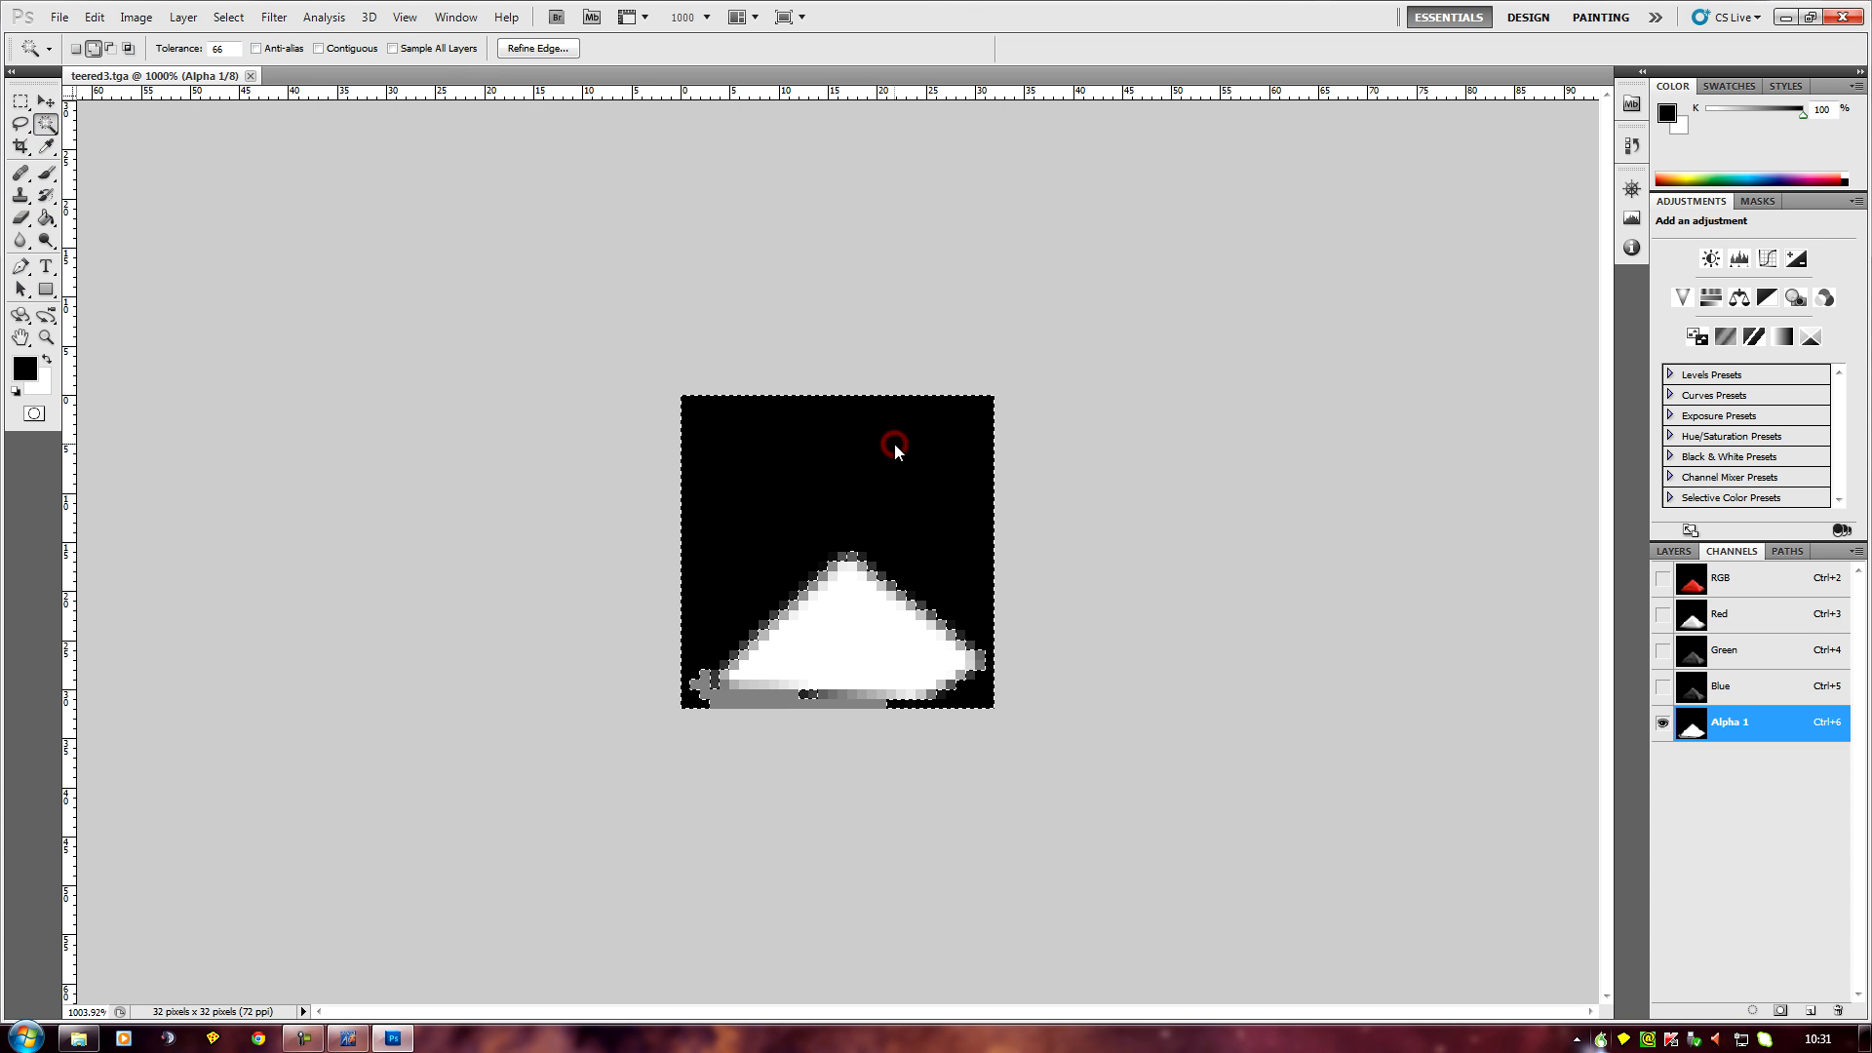
{"action": "left_click", "coordinate": [232, 21]}
{"action": "left_click", "coordinate": [255, 98]}
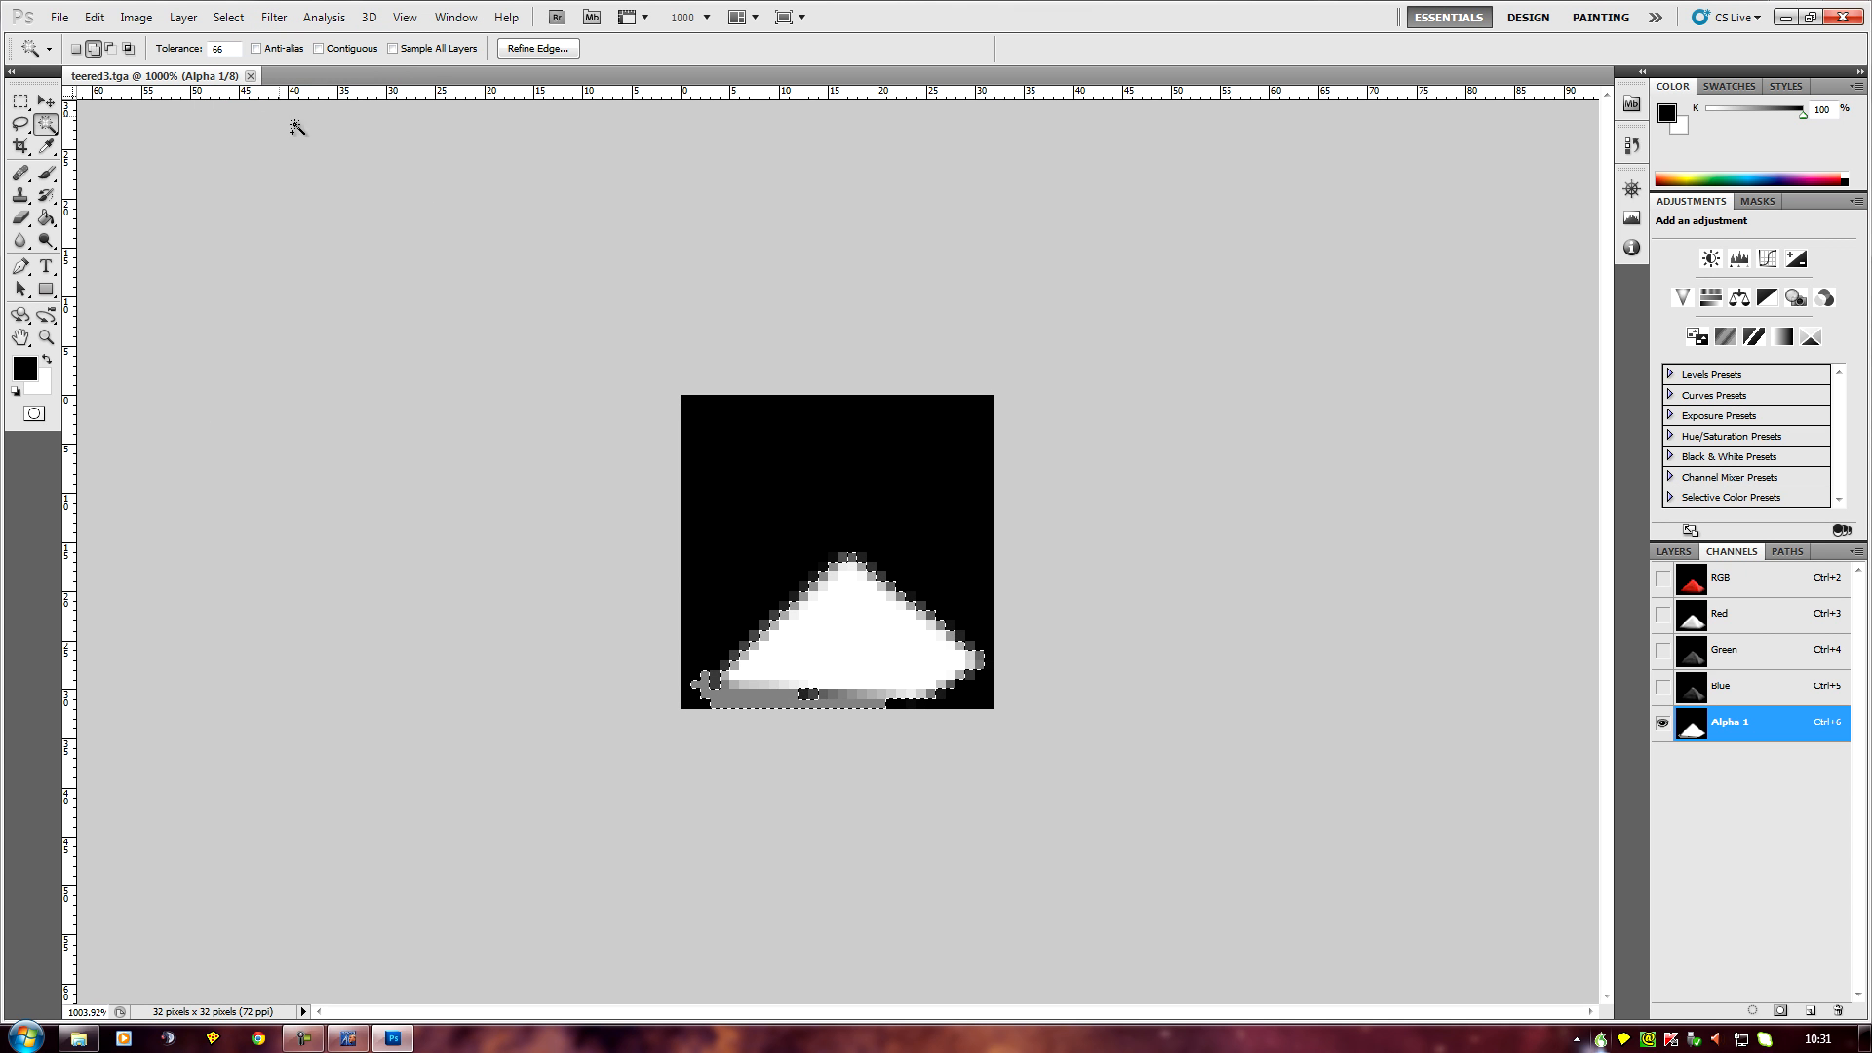
{"action": "left_click", "coordinate": [1743, 578]}
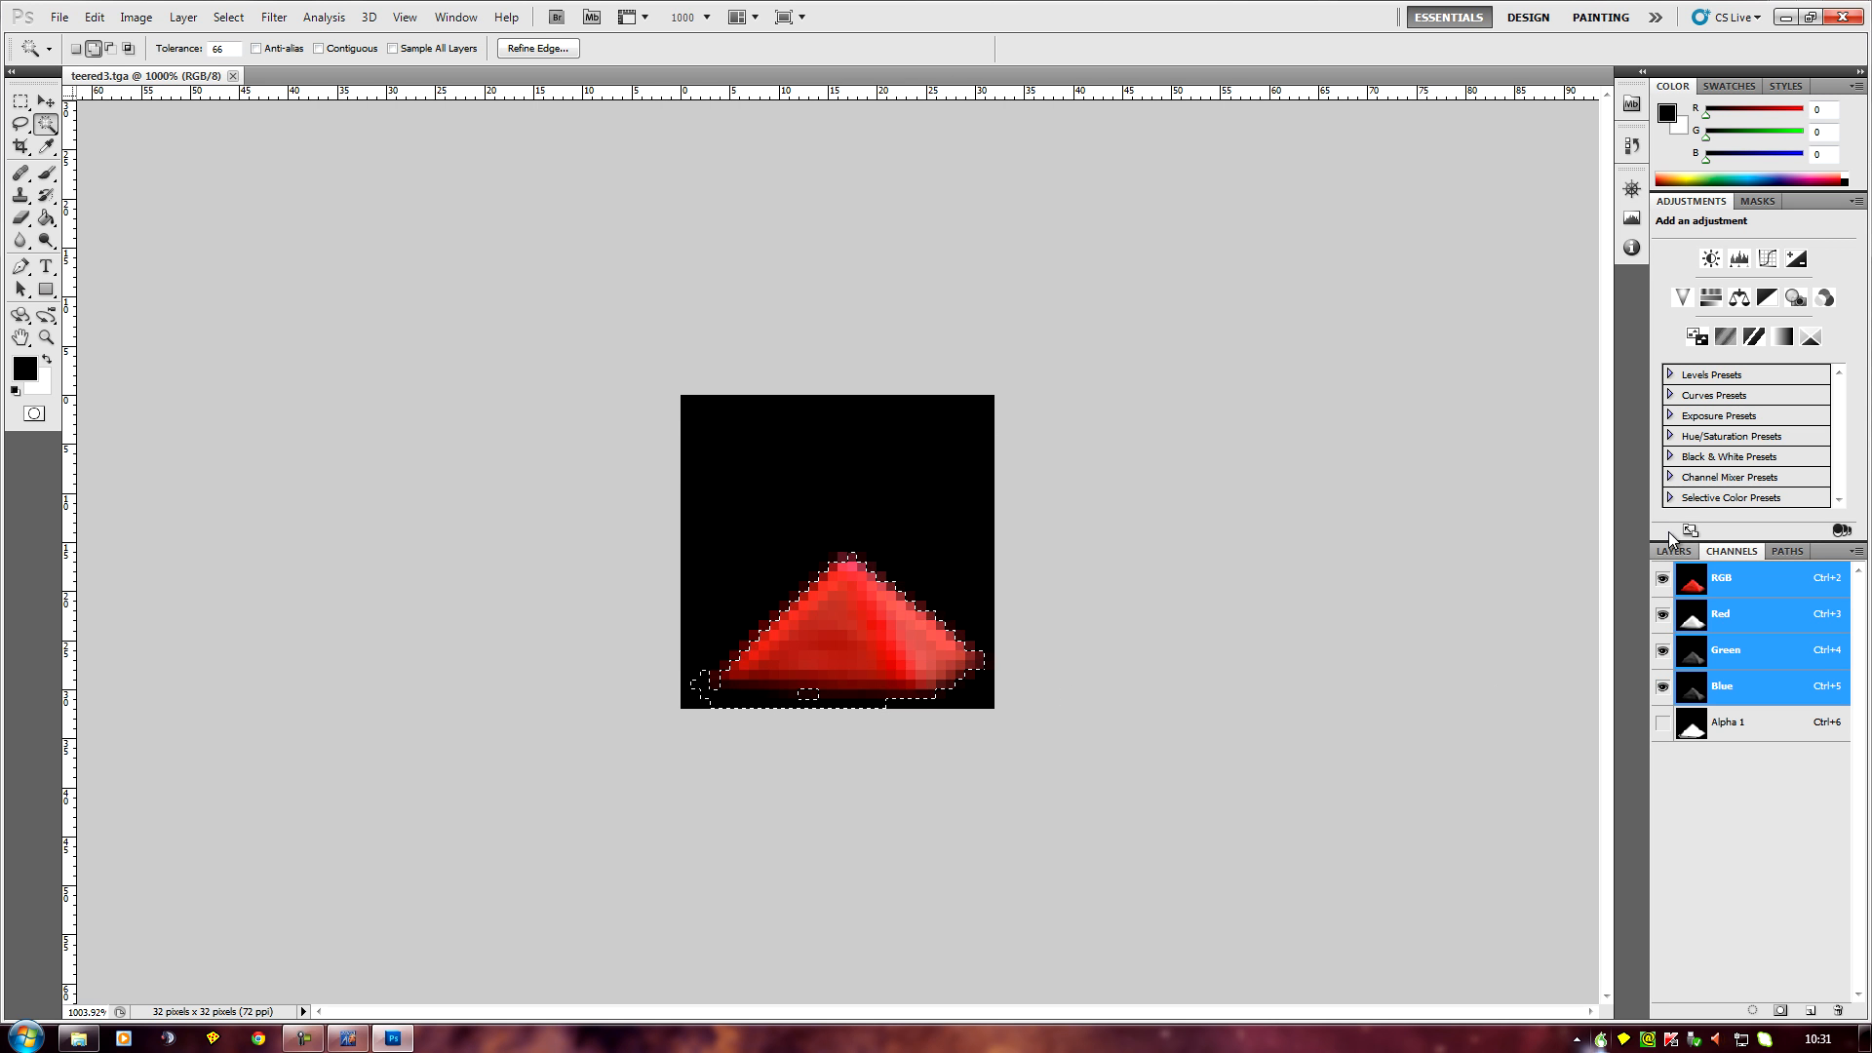
{"action": "left_click", "coordinate": [1669, 548]}
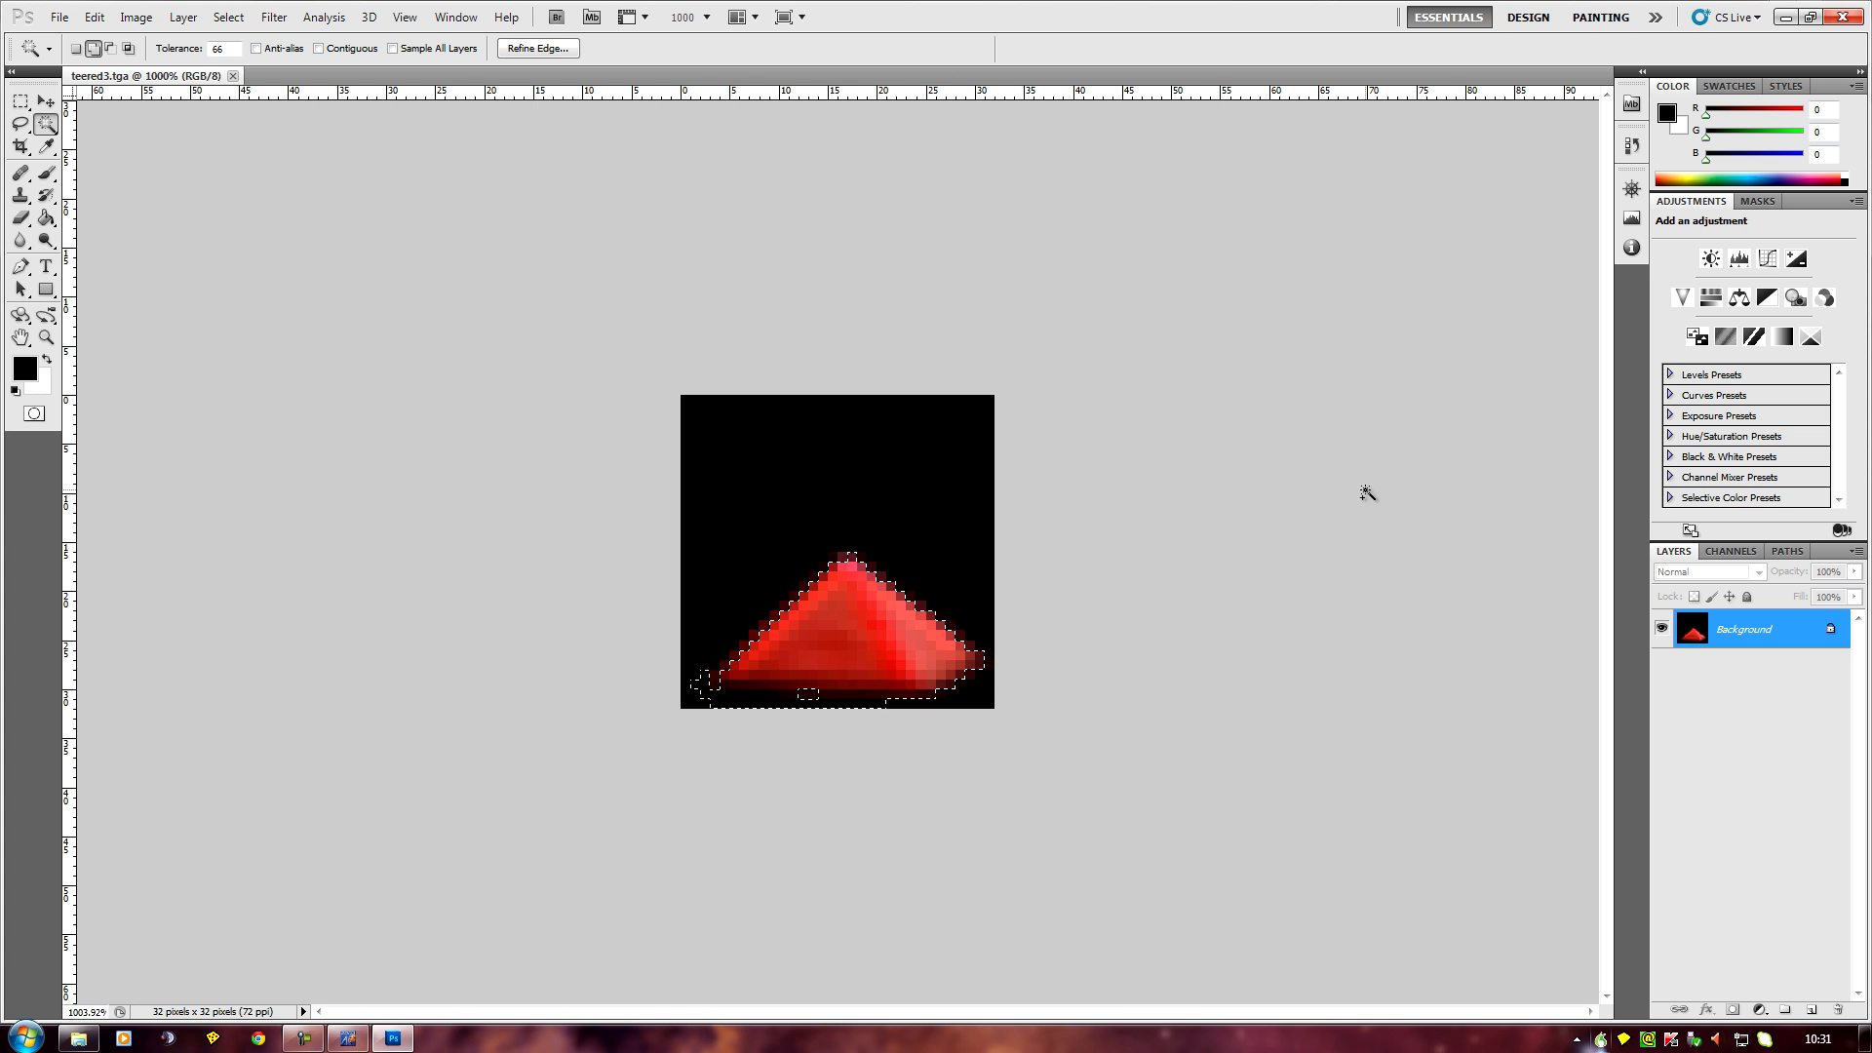
Step: Clear the selection around the red tee marker
{"action": "left_click", "coordinate": [228, 18]}
{"action": "left_click", "coordinate": [248, 56]}
{"action": "scroll", "coordinate": [949, 858], "scroll_direction": "down", "scroll_amount": 2, "text": "alt"}
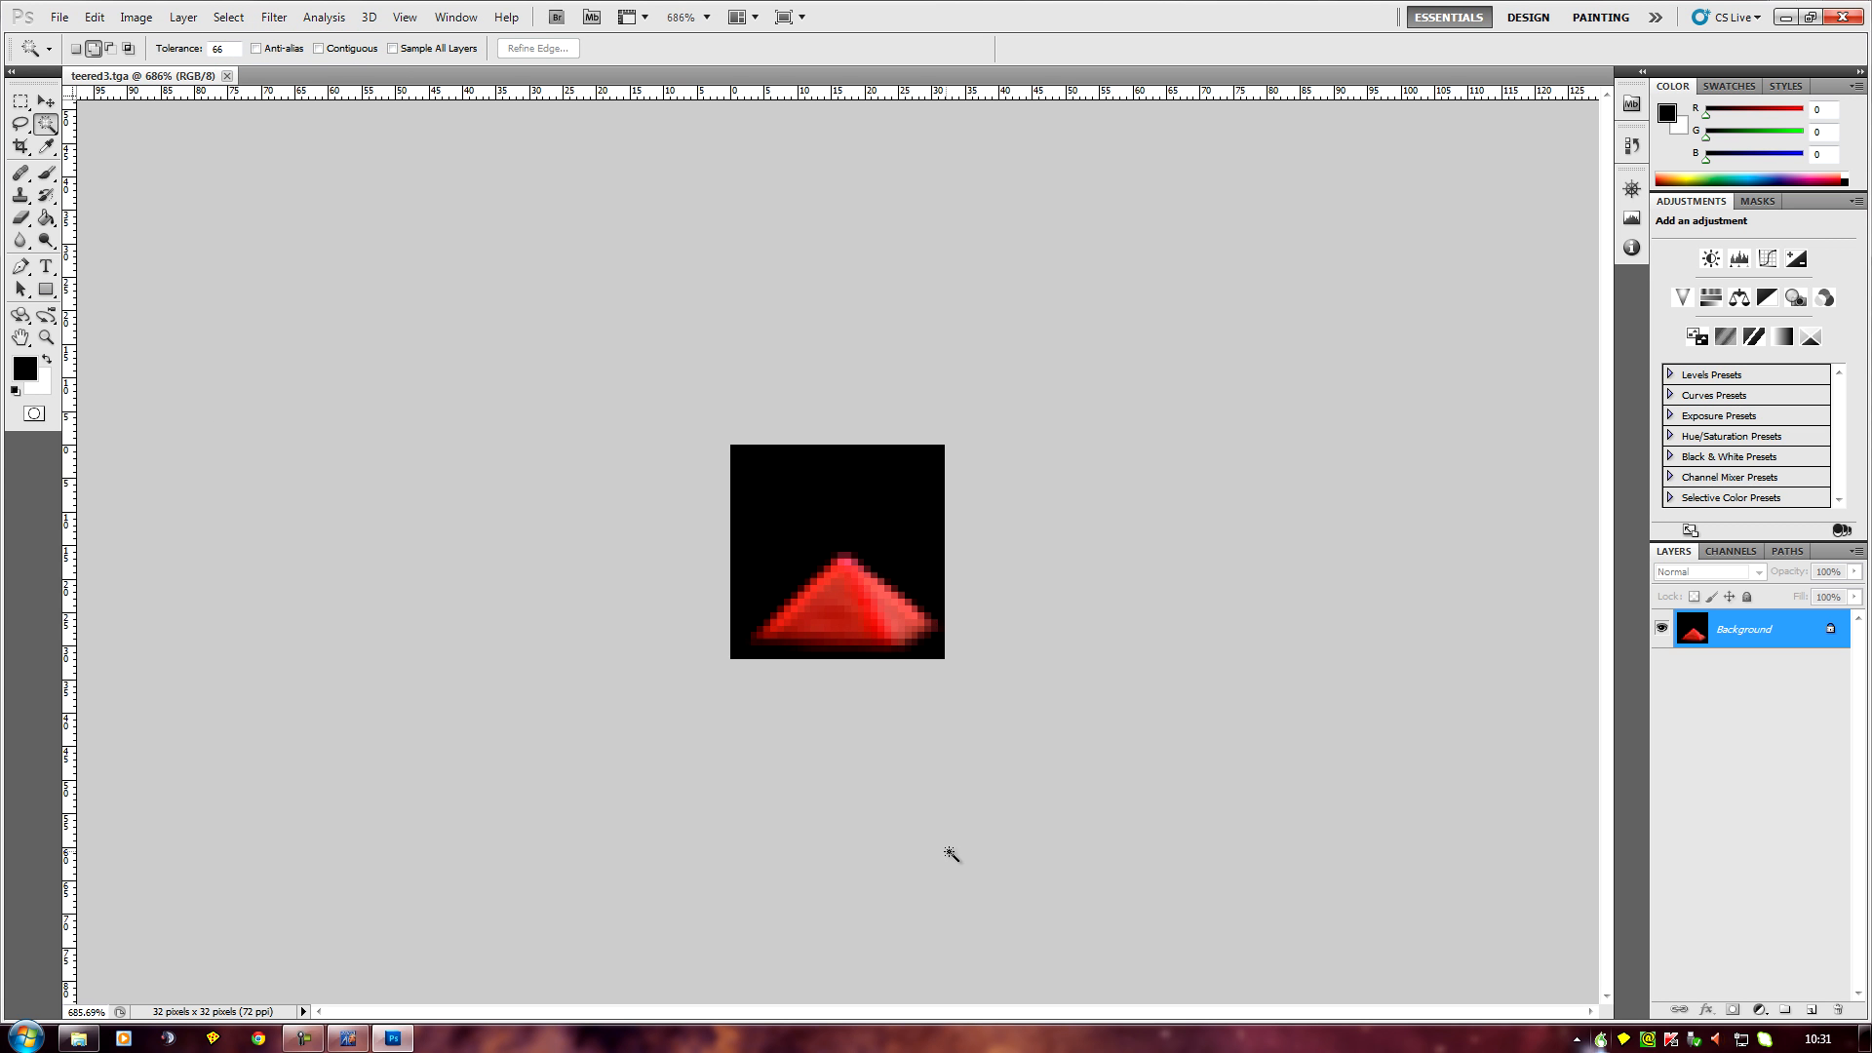
{"action": "scroll", "coordinate": [952, 856], "scroll_direction": "up", "scroll_amount": 3, "text": "alt"}
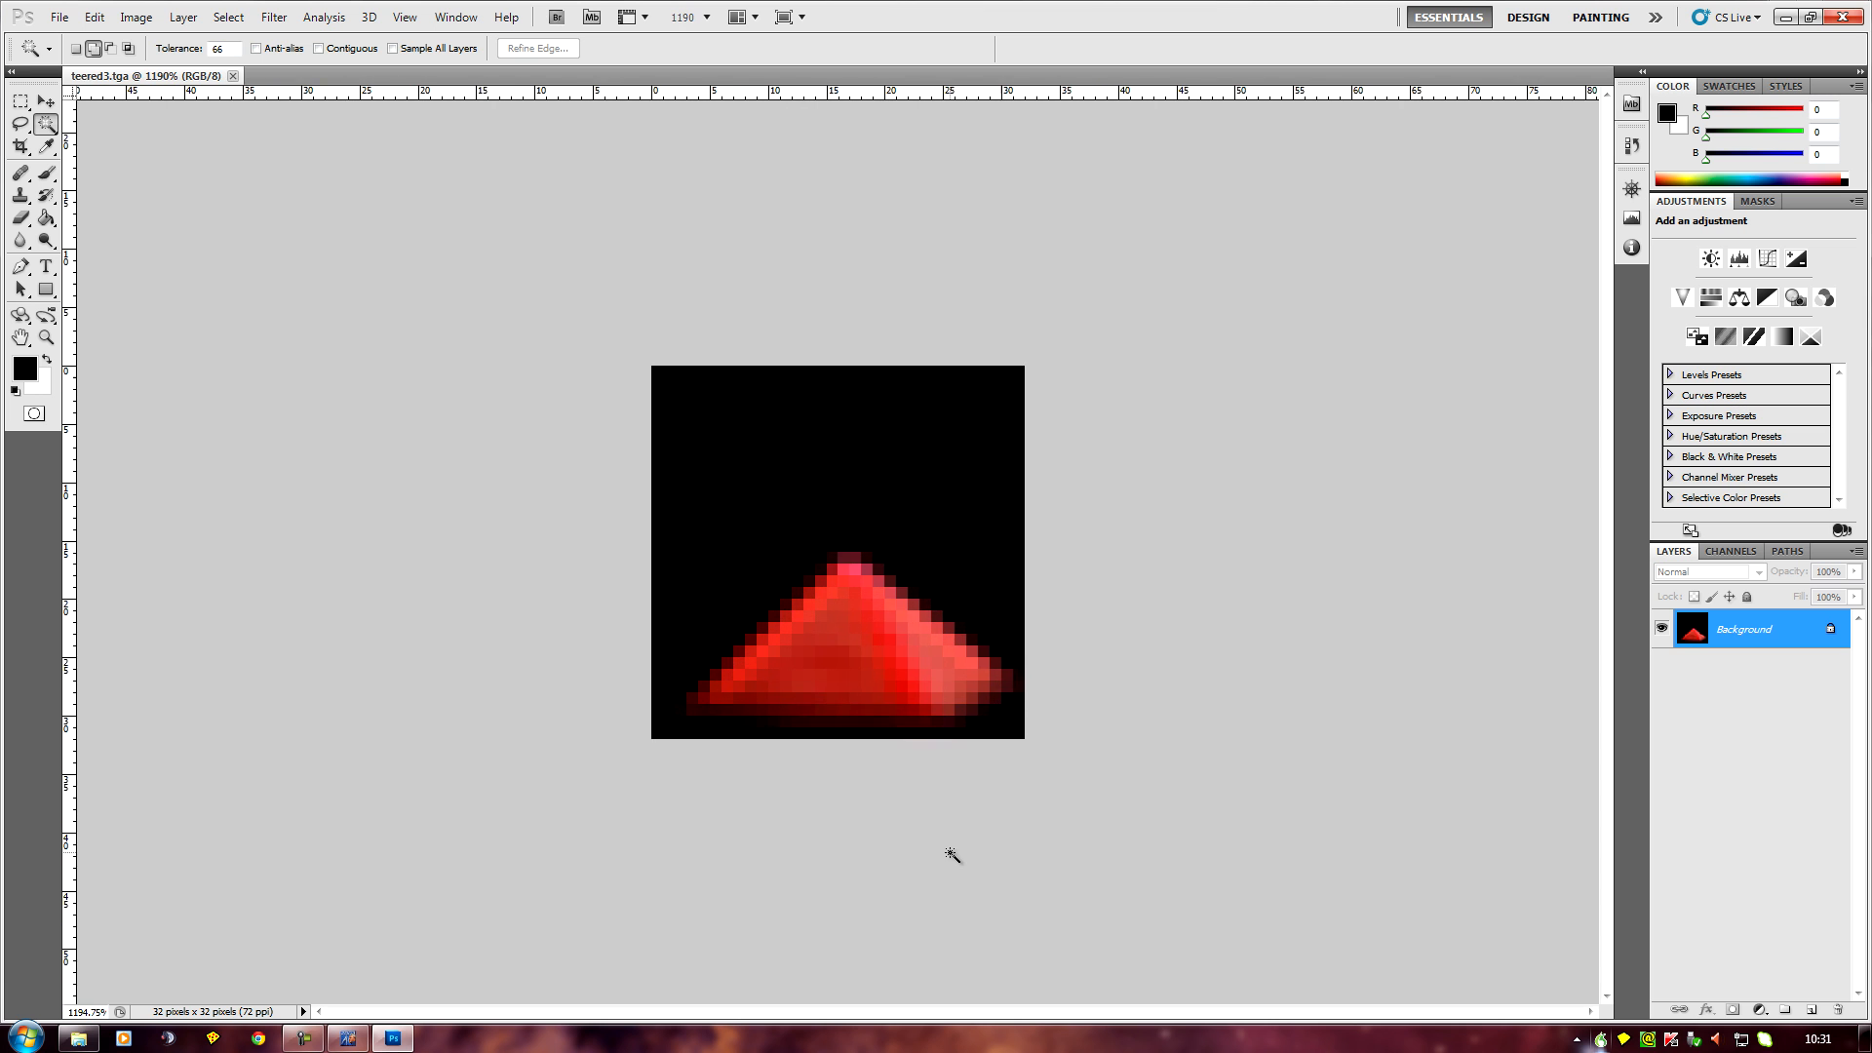
{"action": "scroll", "coordinate": [951, 856], "scroll_direction": "down", "scroll_amount": 1, "text": "alt"}
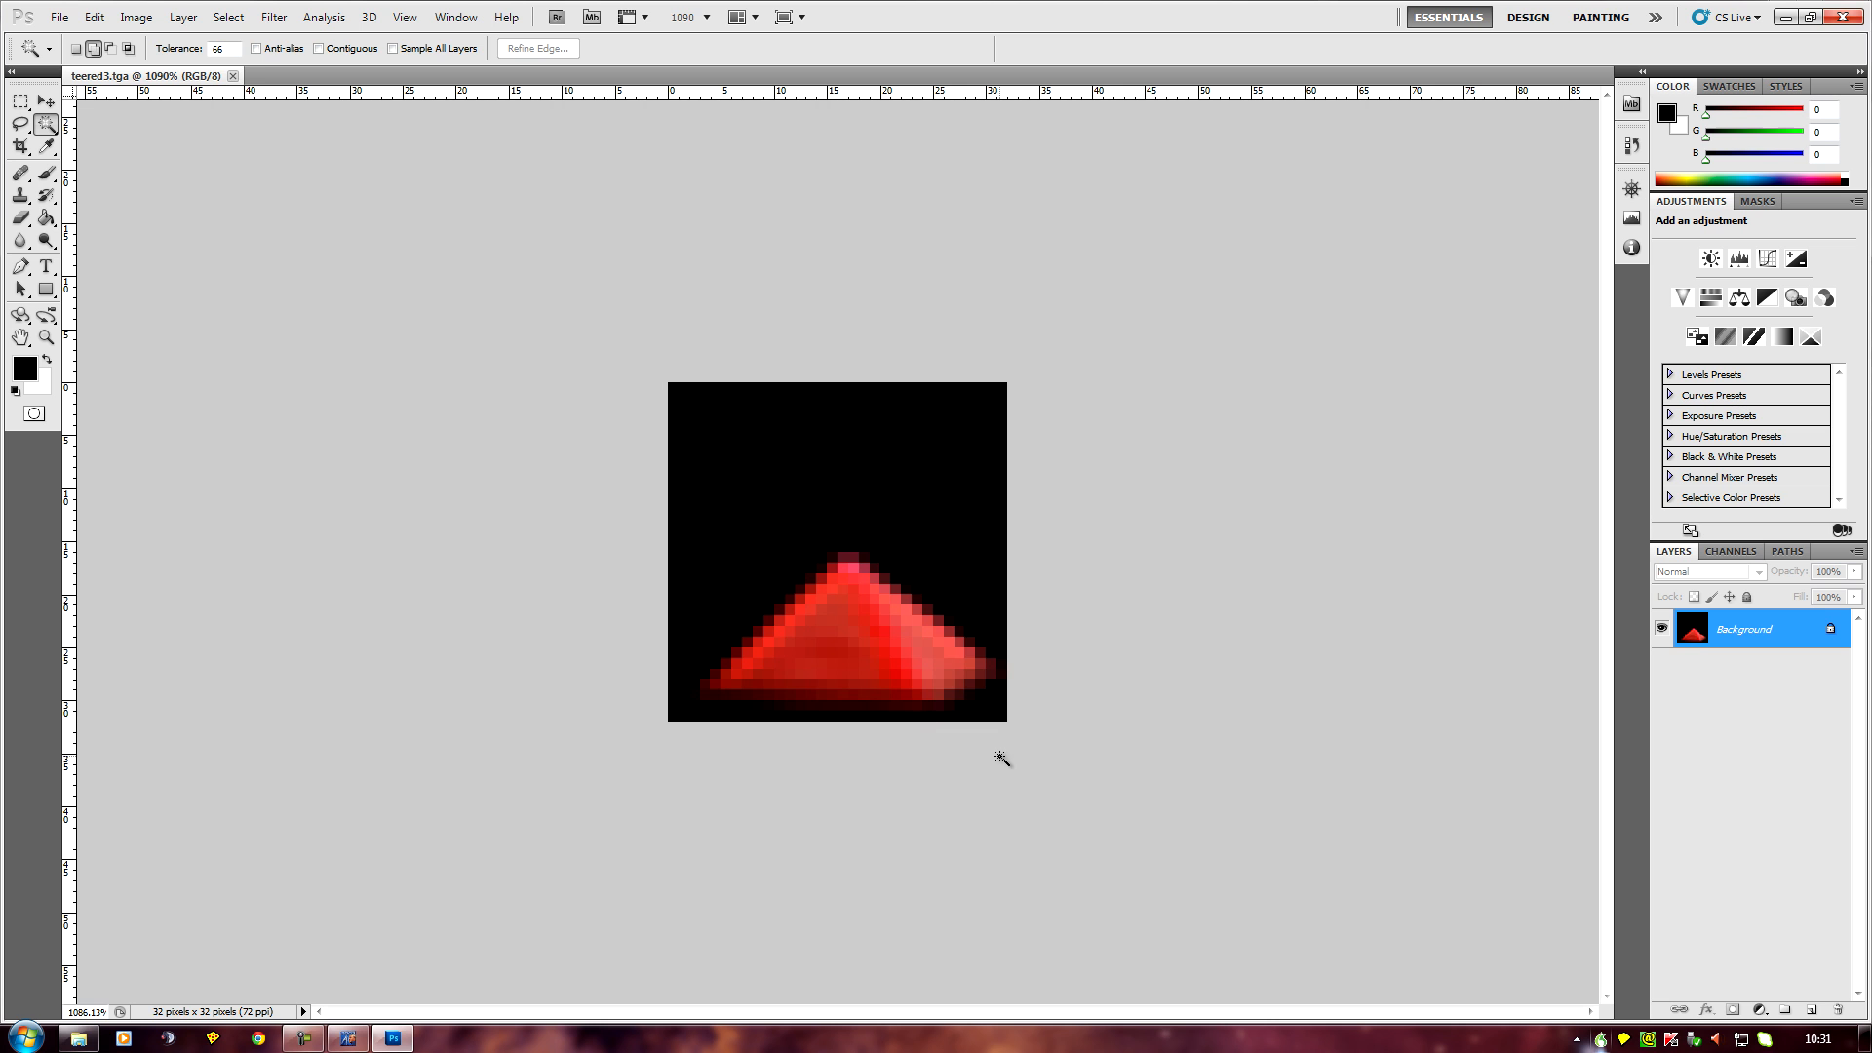
{"action": "scroll", "coordinate": [1001, 758], "scroll_direction": "down", "scroll_amount": 1, "text": "alt"}
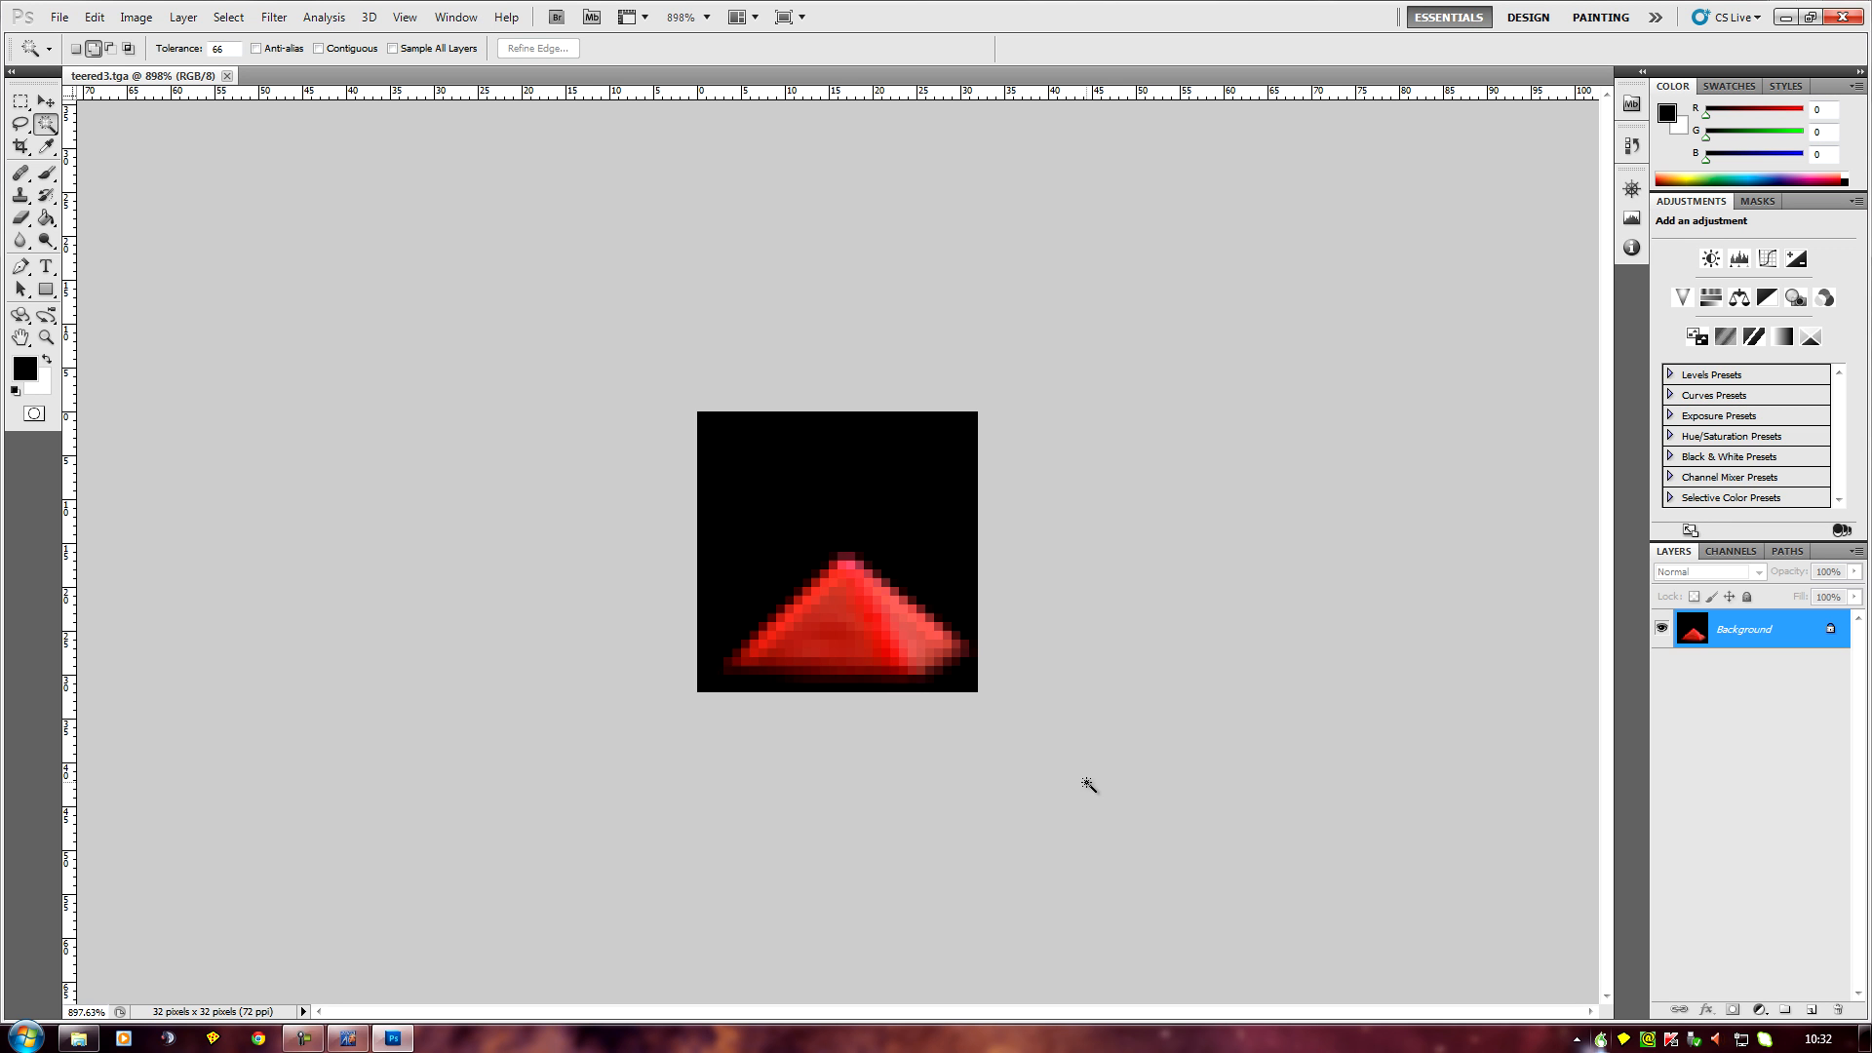
Step: Paint the Alpha 1 channel of teered3.tga completely black with the Brush tool
{"action": "left_click", "coordinate": [1733, 549]}
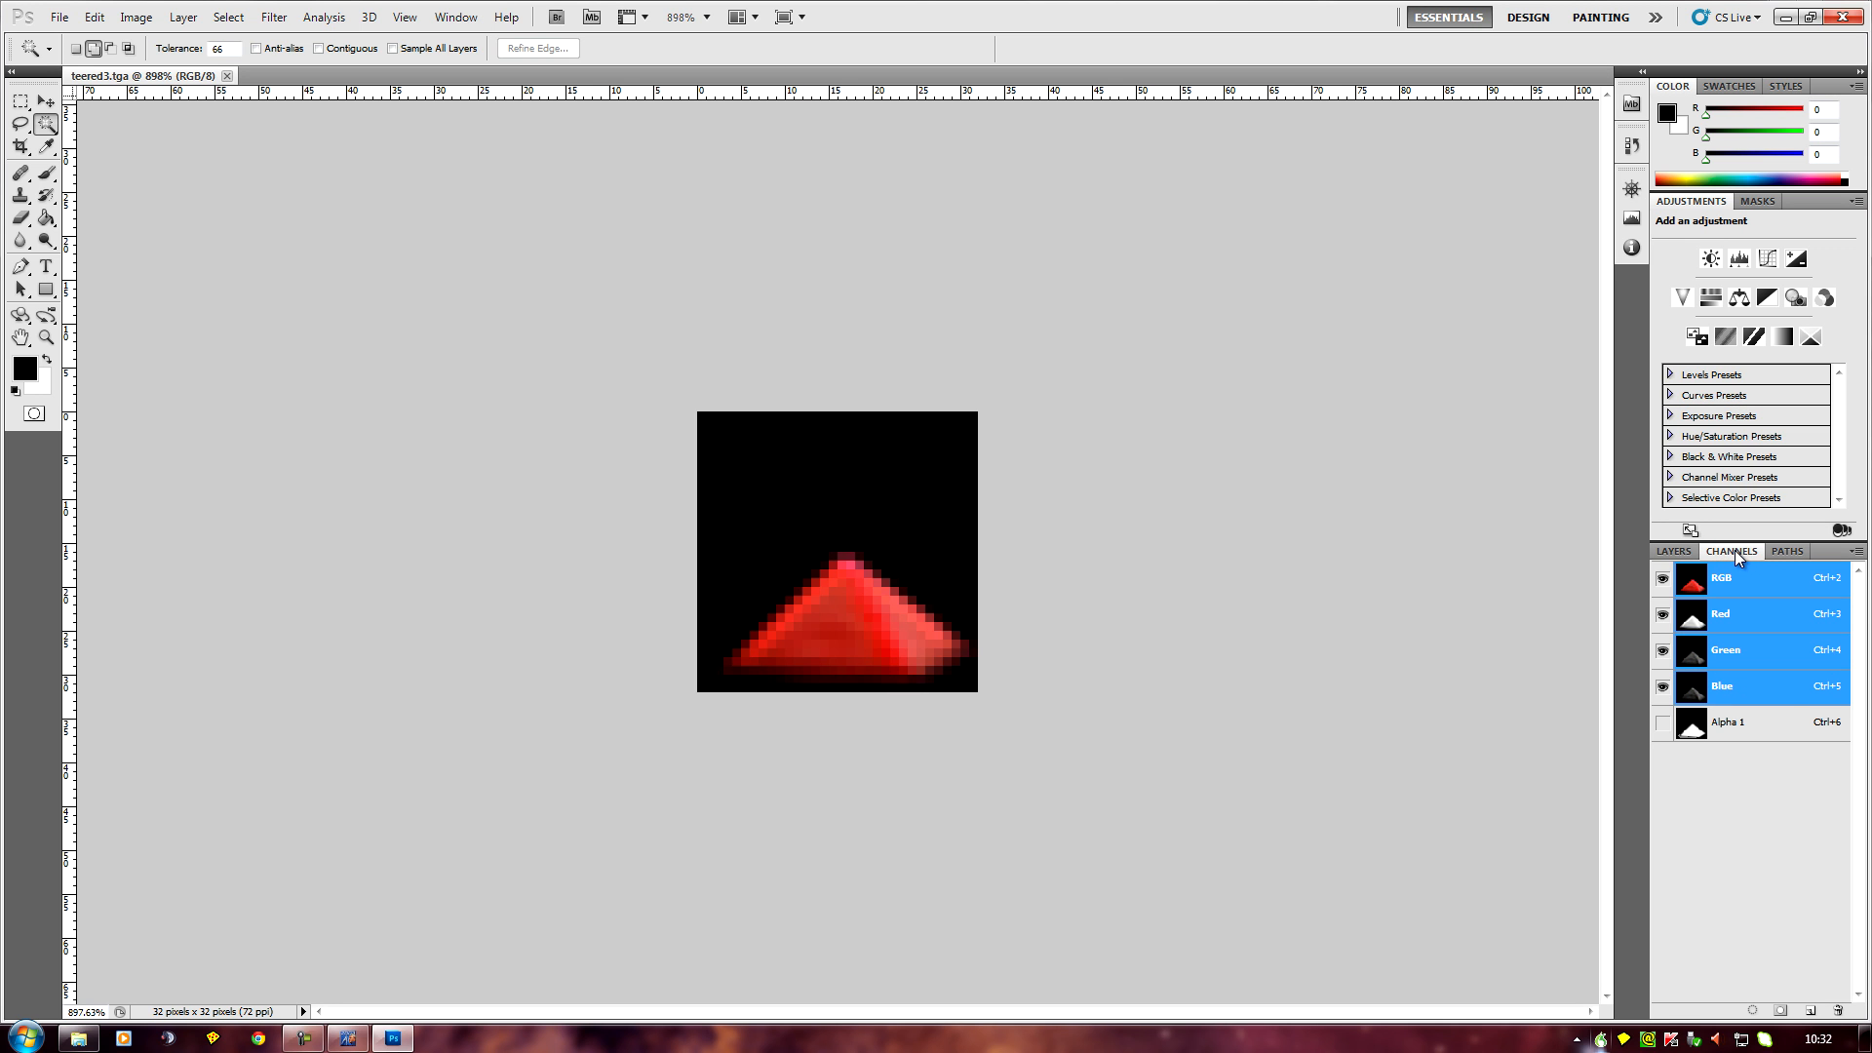
{"action": "left_click", "coordinate": [1654, 551]}
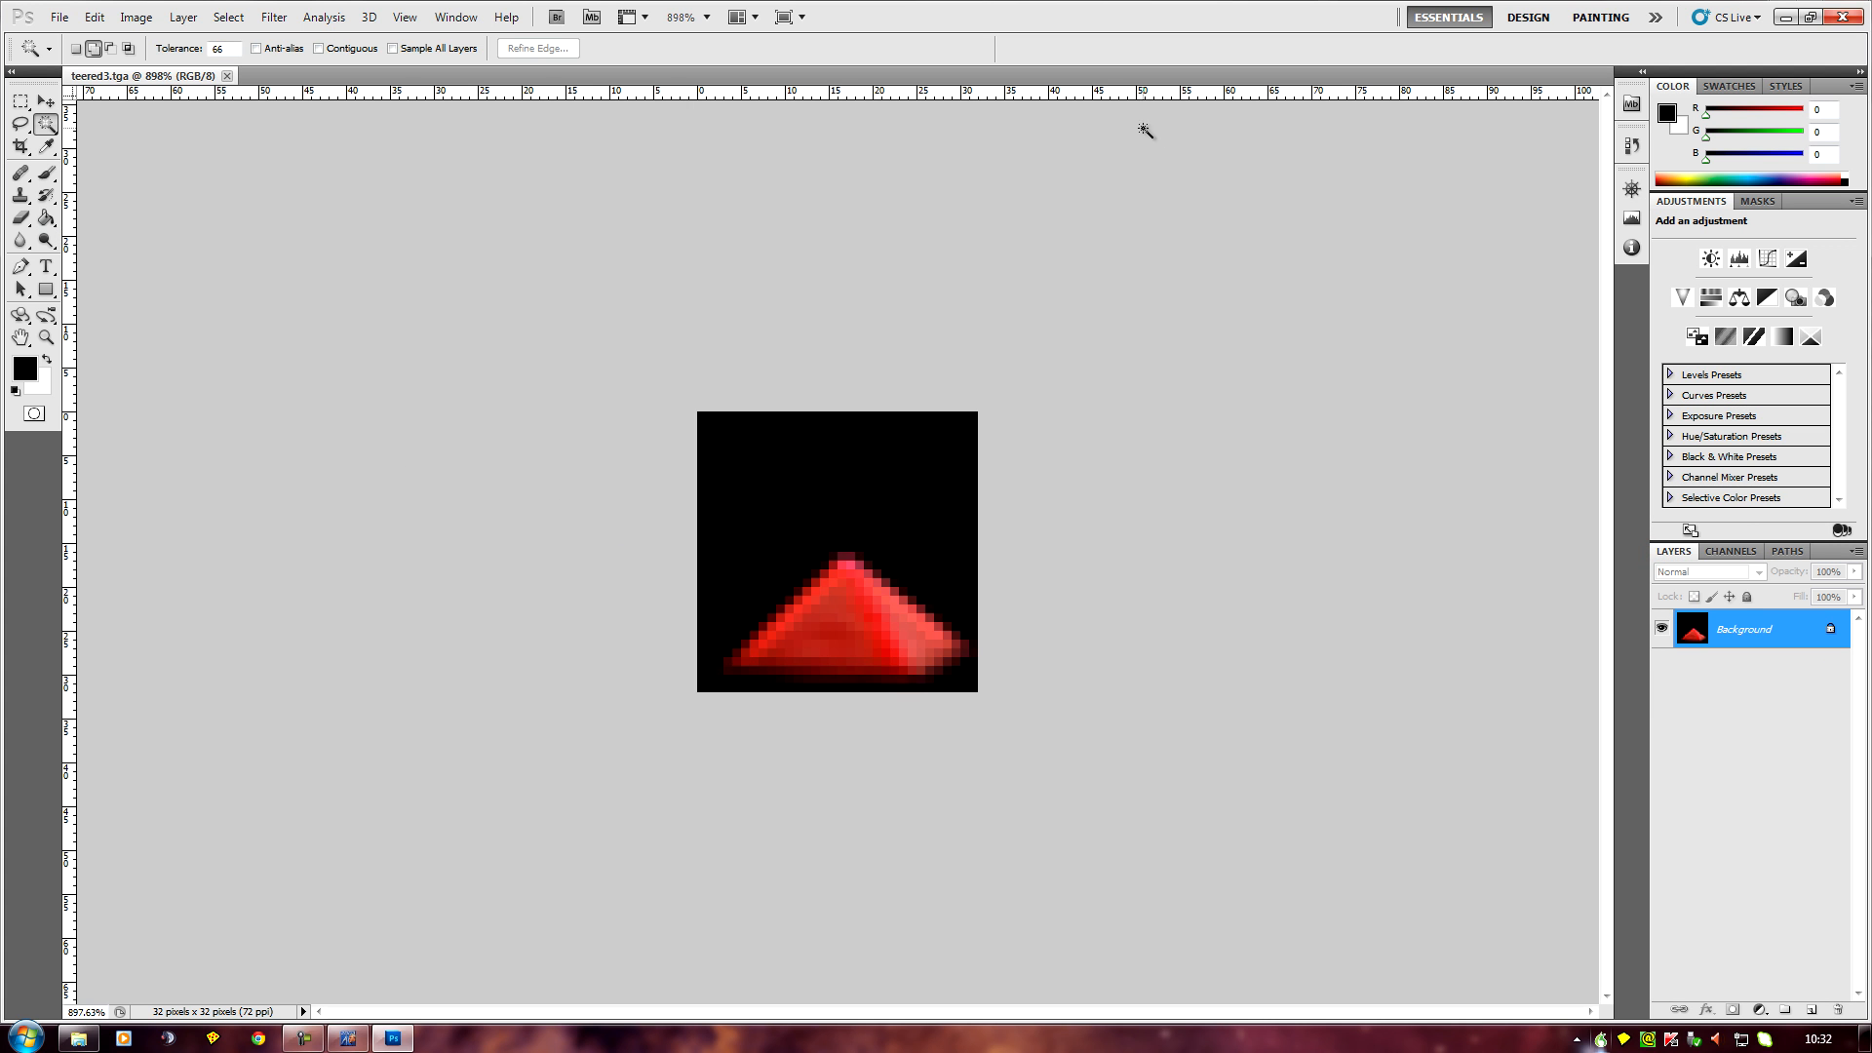
{"action": "left_click", "coordinate": [1717, 551]}
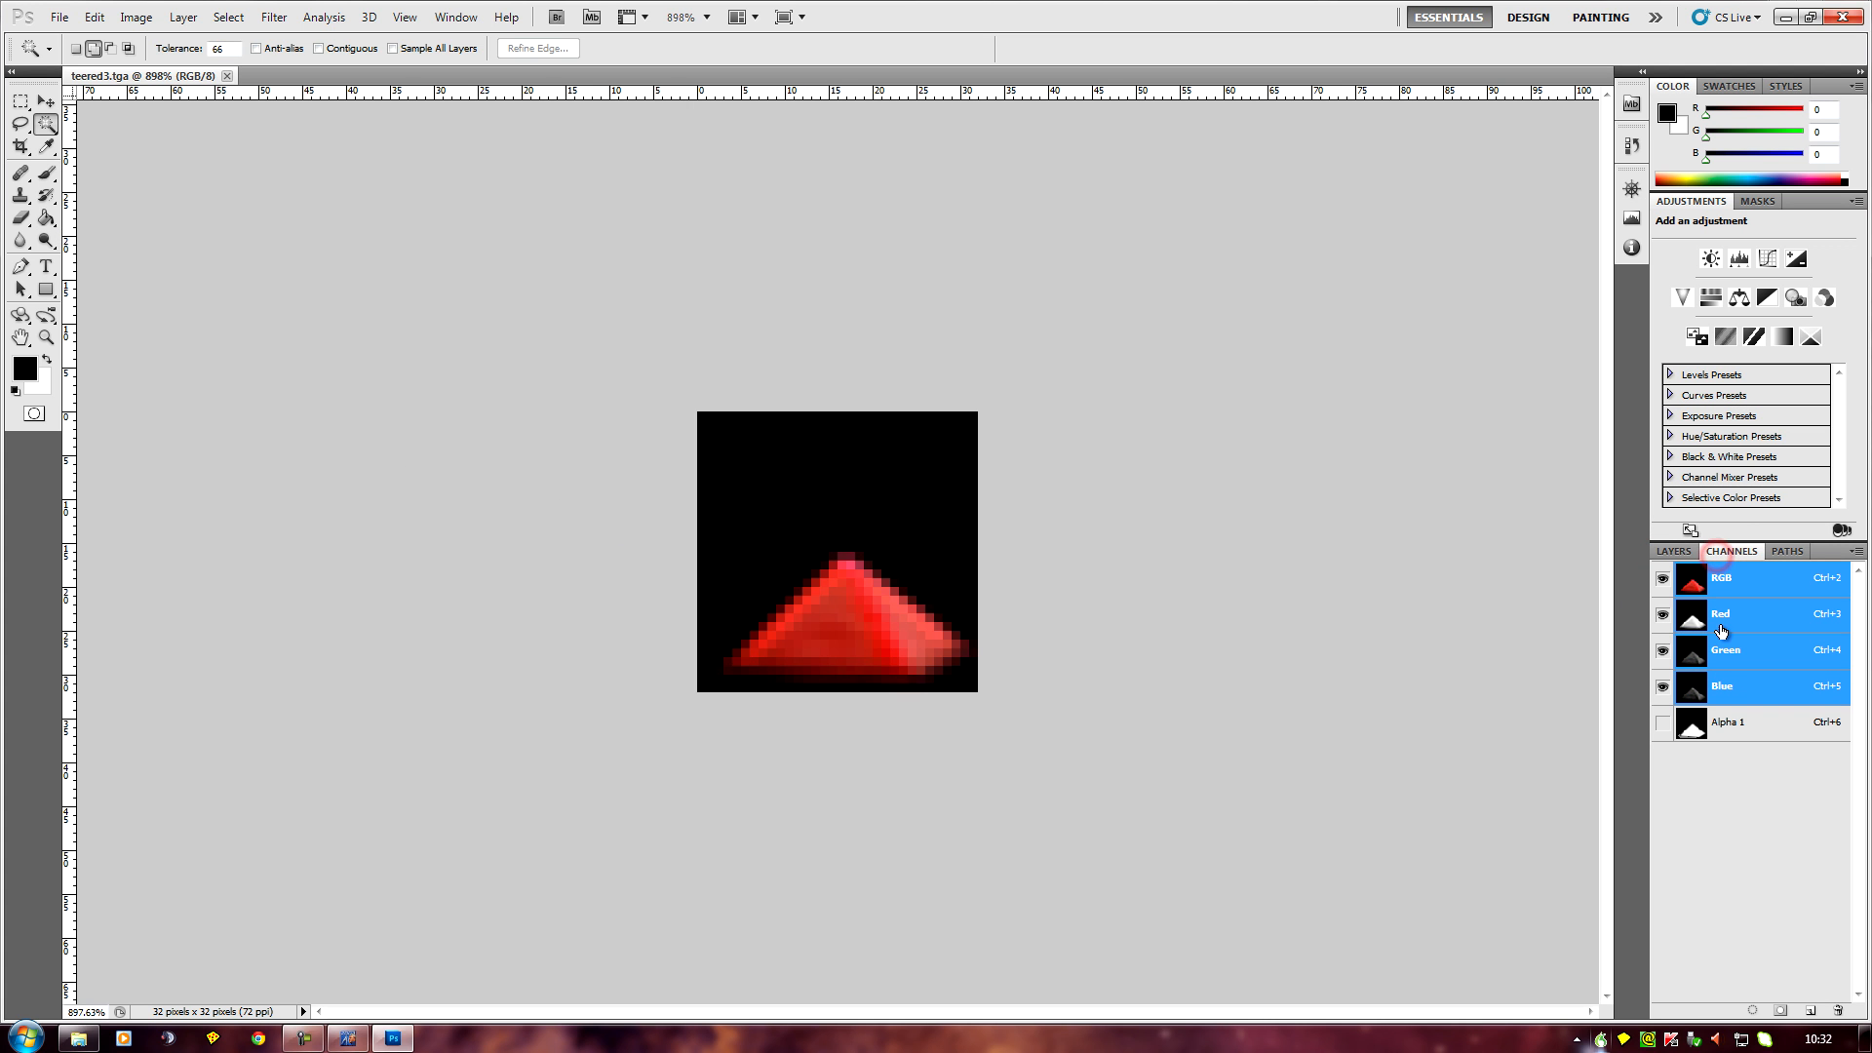
{"action": "left_click", "coordinate": [1761, 722]}
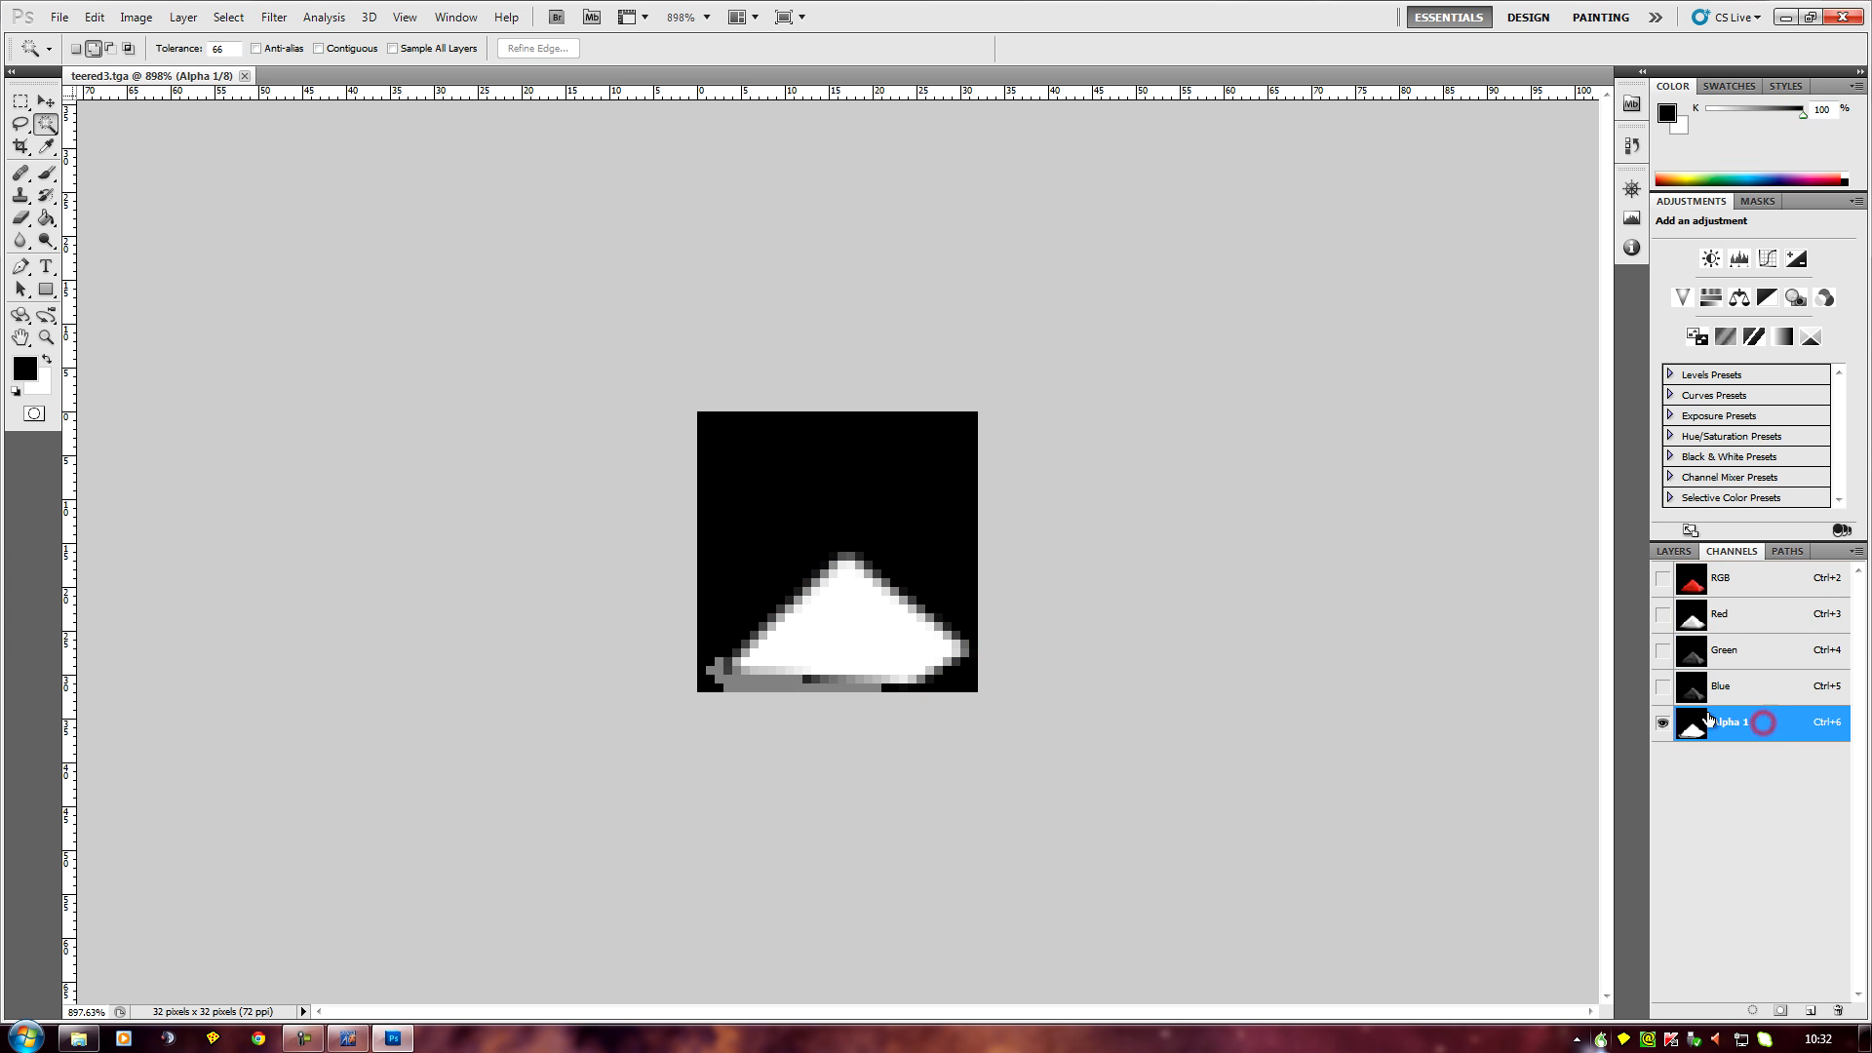
{"action": "left_click", "coordinate": [46, 173]}
{"action": "left_click", "coordinate": [800, 514]}
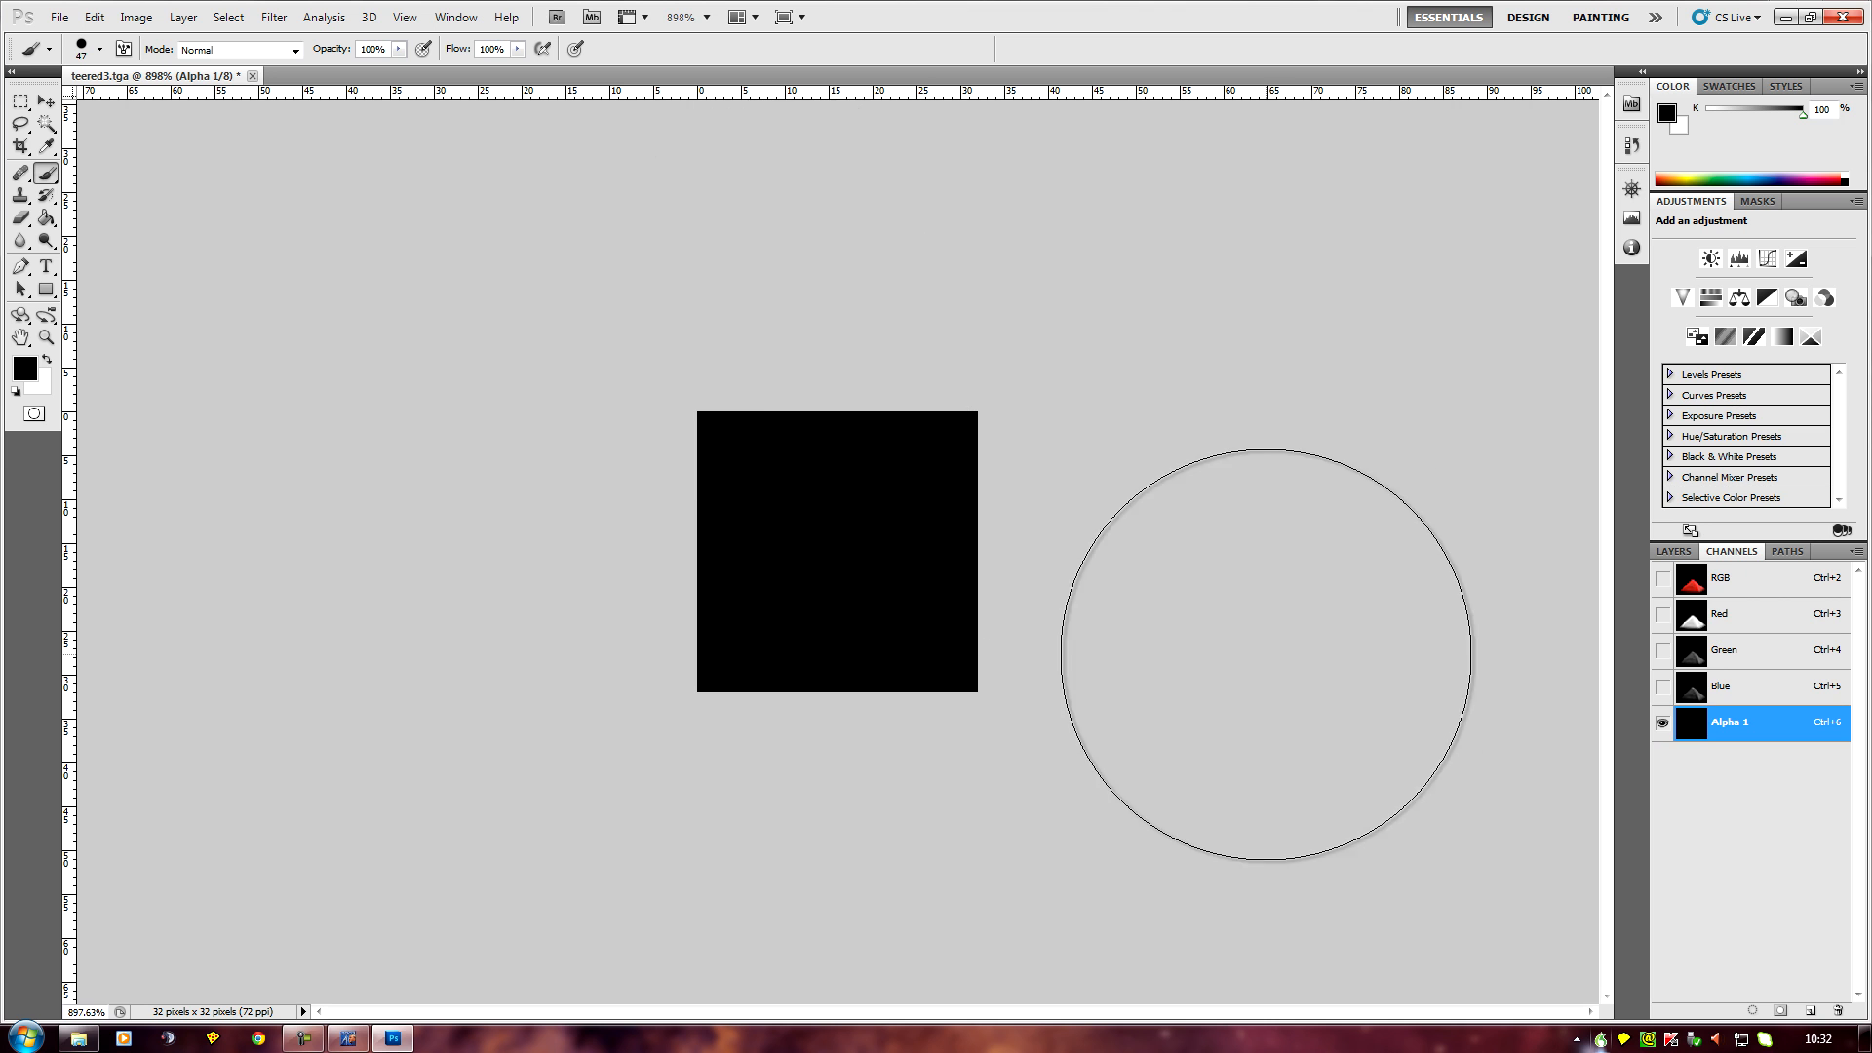
Step: Return to the RGB image and paint over the red marker on the Background layer in black, and check the color channels
{"action": "left_click", "coordinate": [1775, 583]}
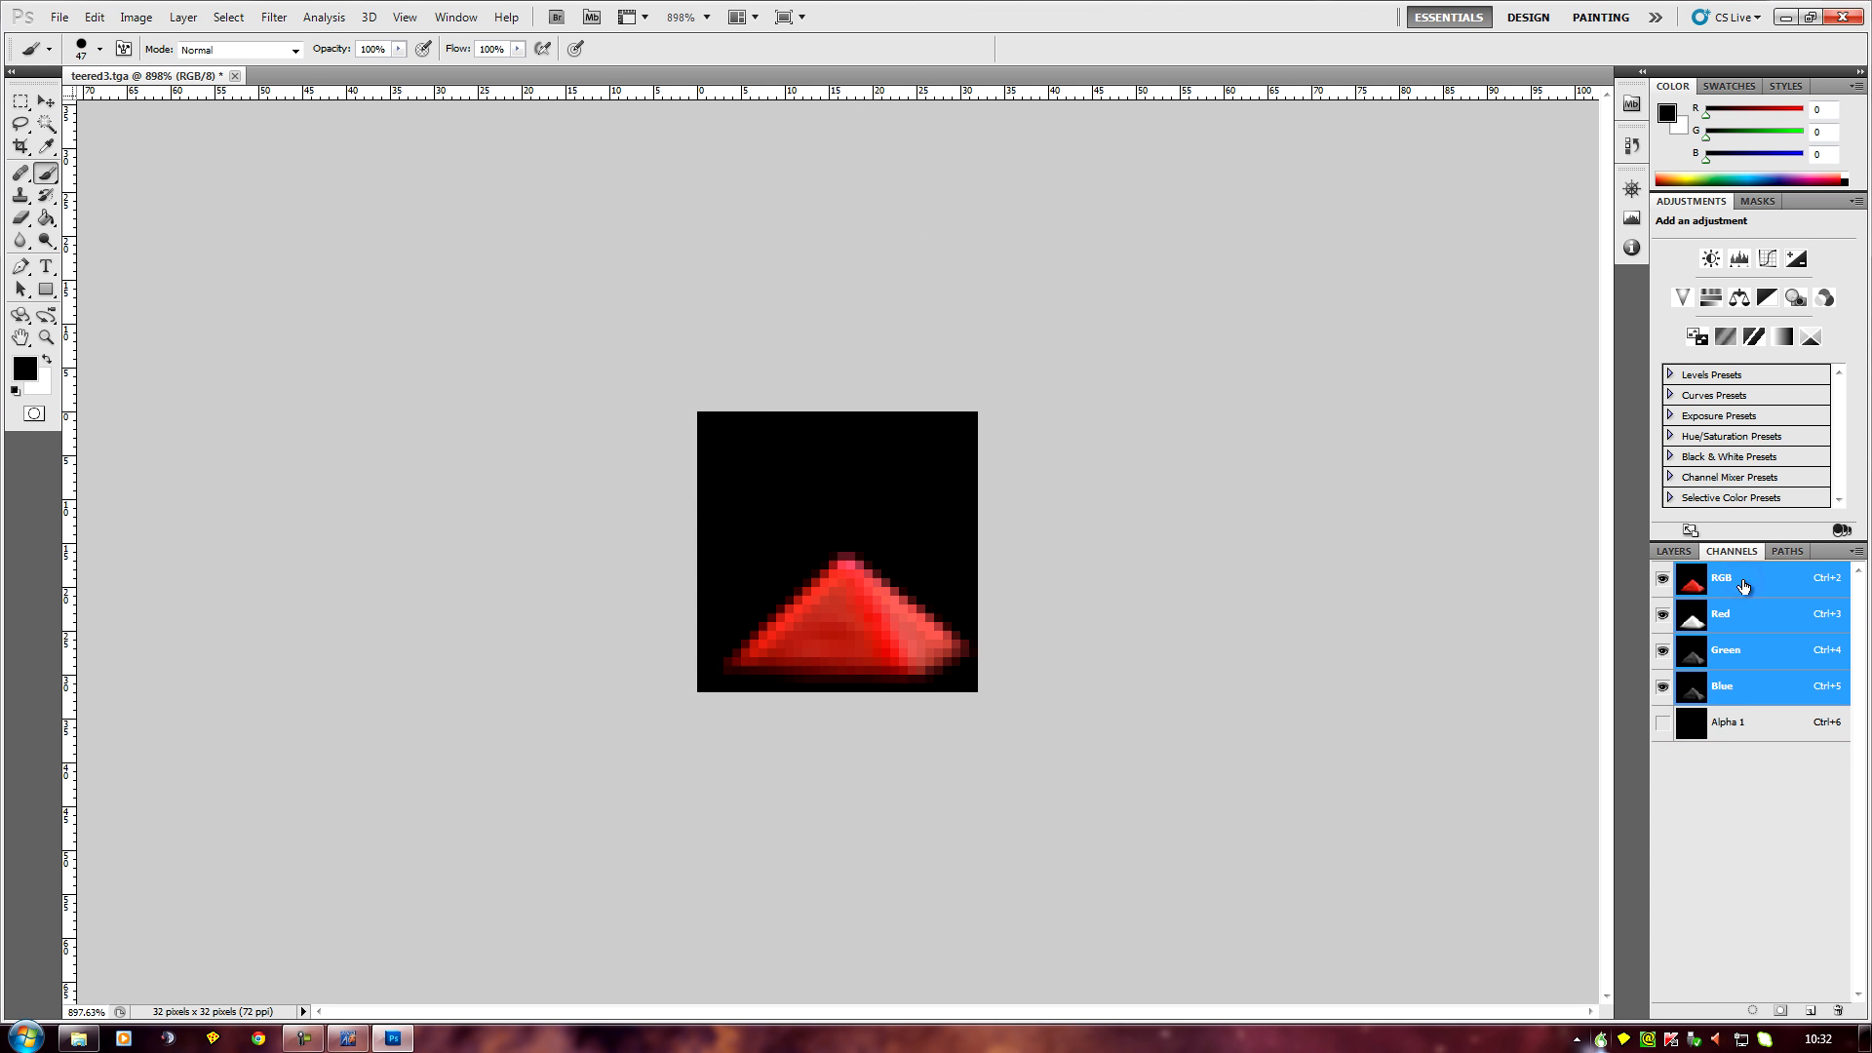
{"action": "left_click", "coordinate": [1659, 553]}
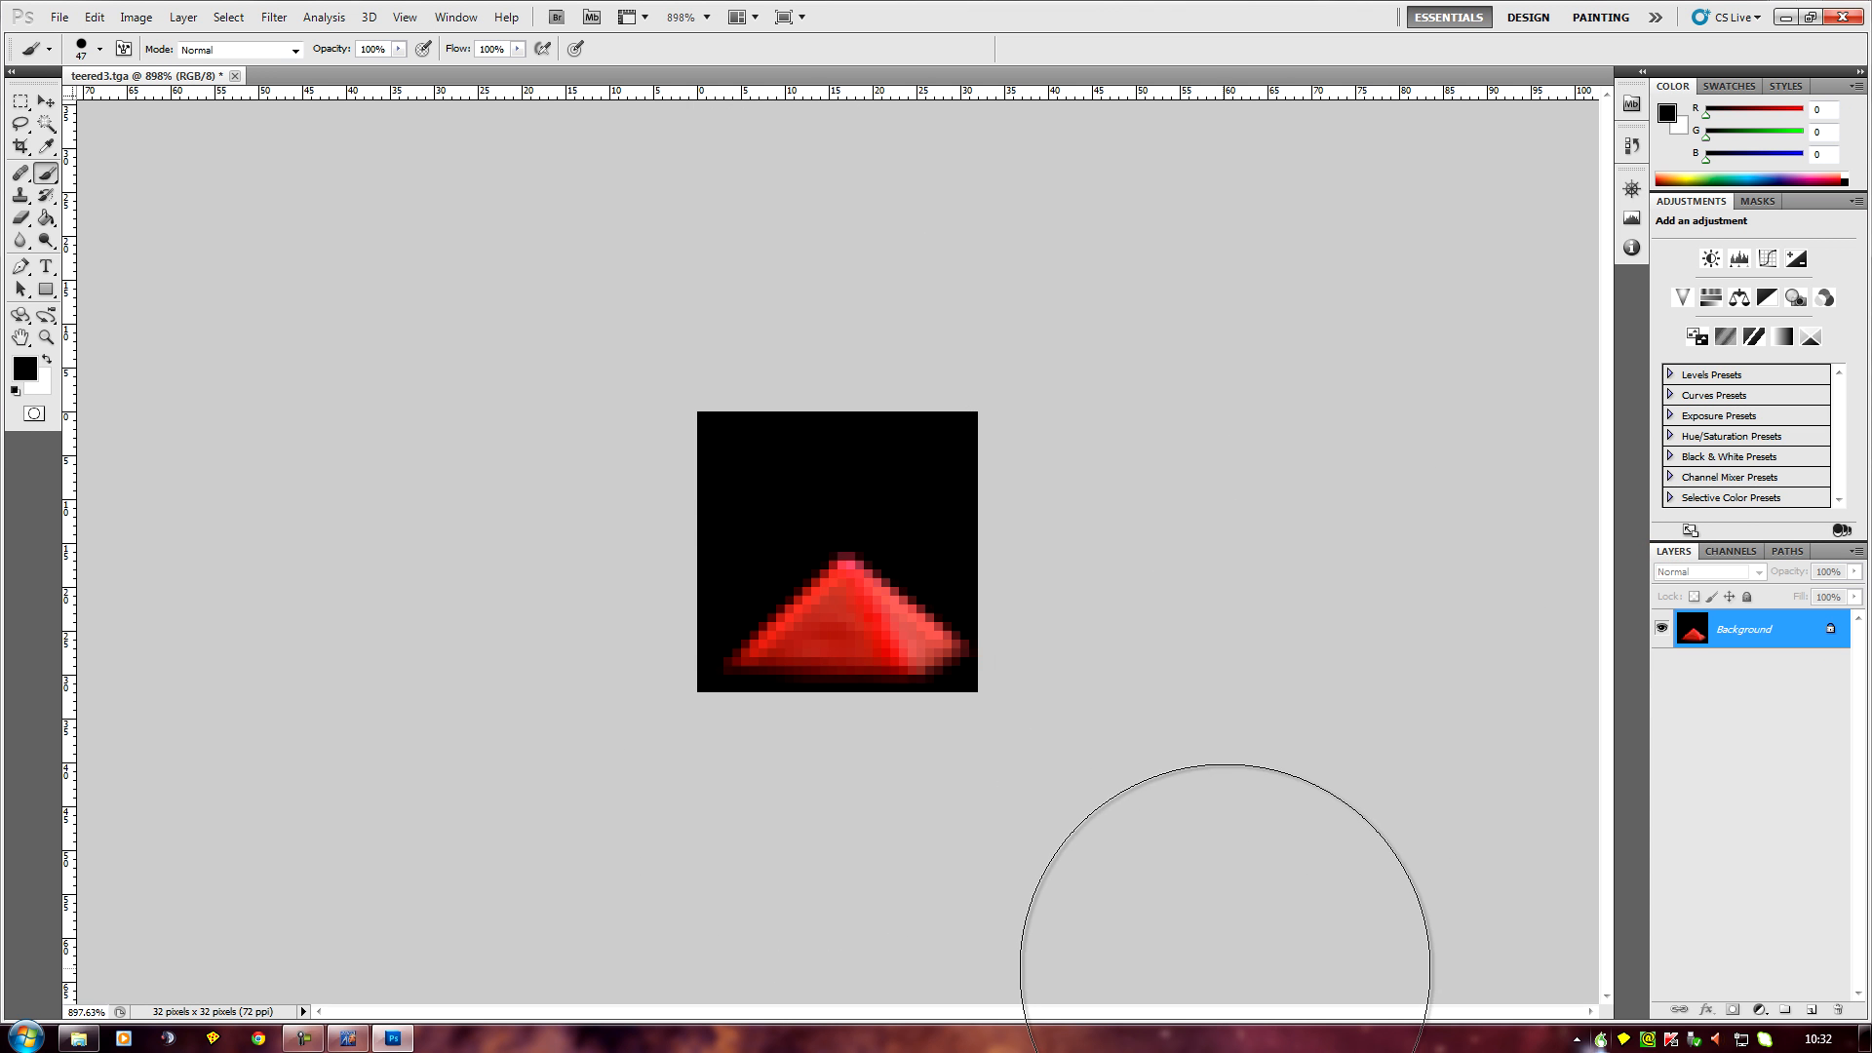
{"action": "left_click", "coordinate": [840, 620]}
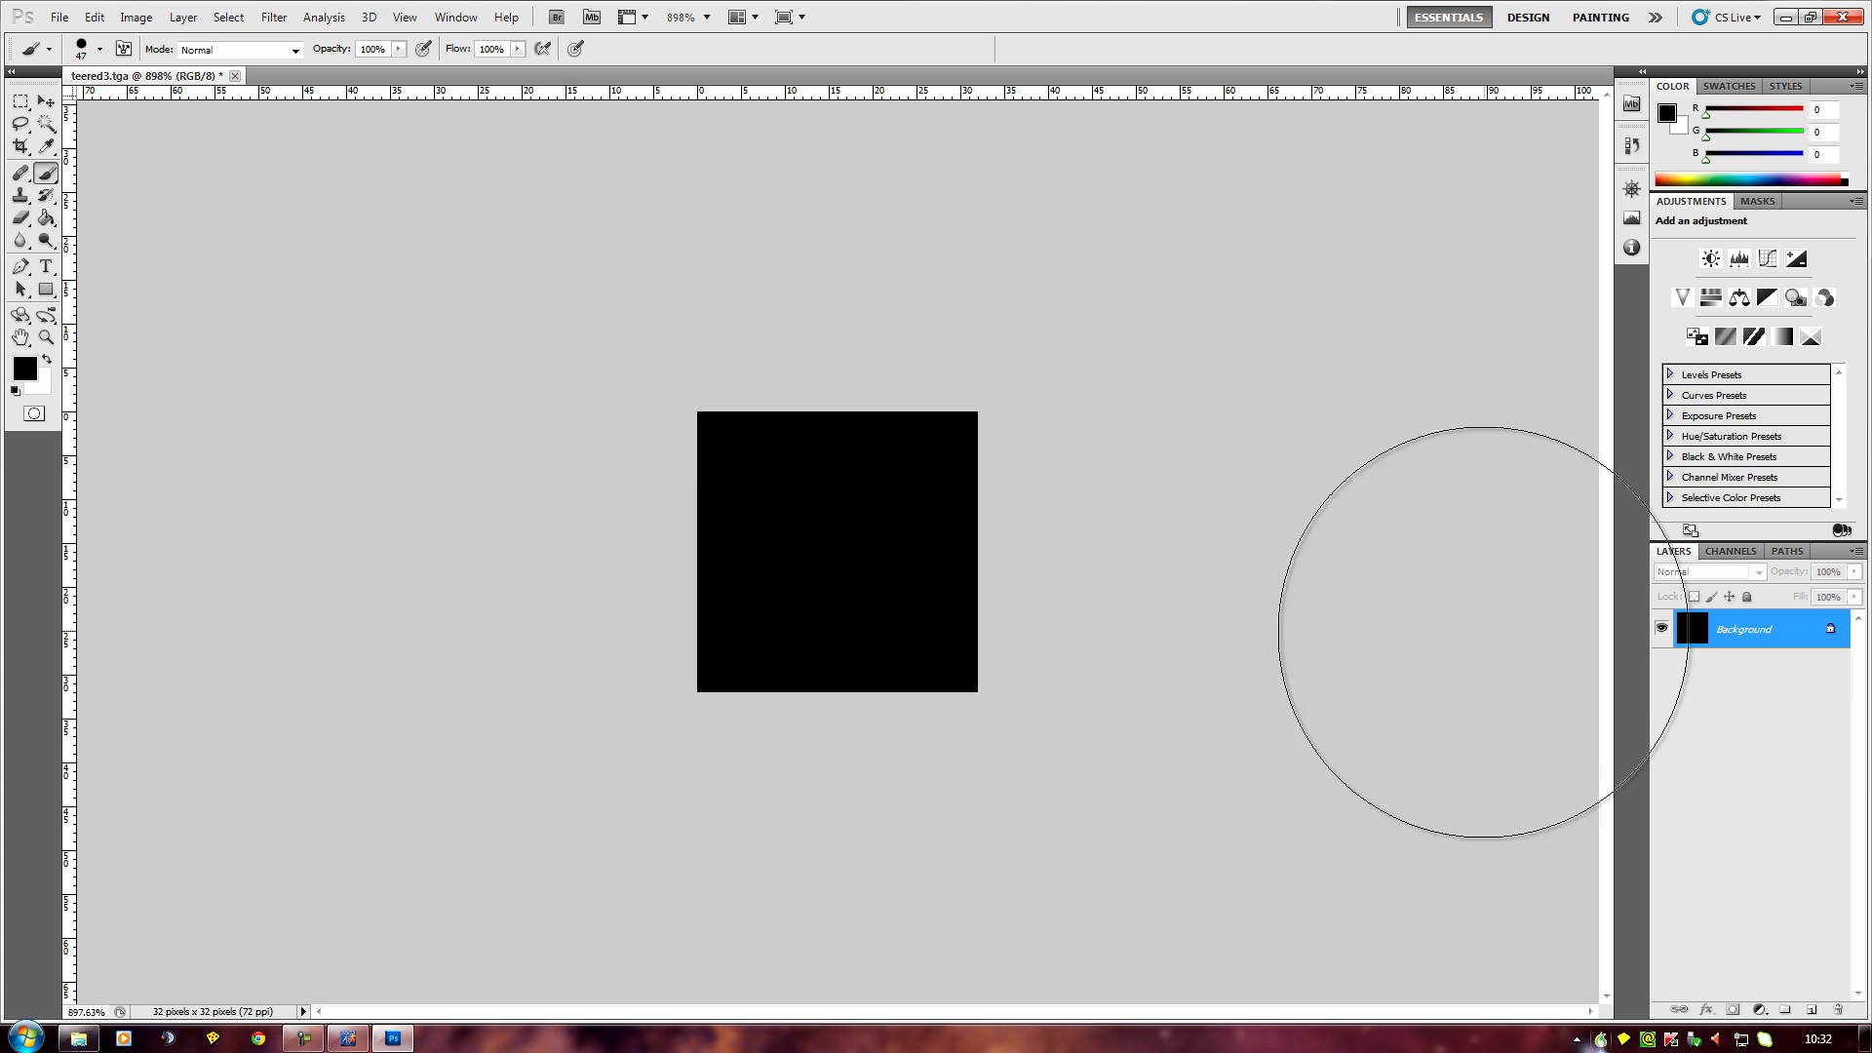
{"action": "left_click", "coordinate": [1729, 551]}
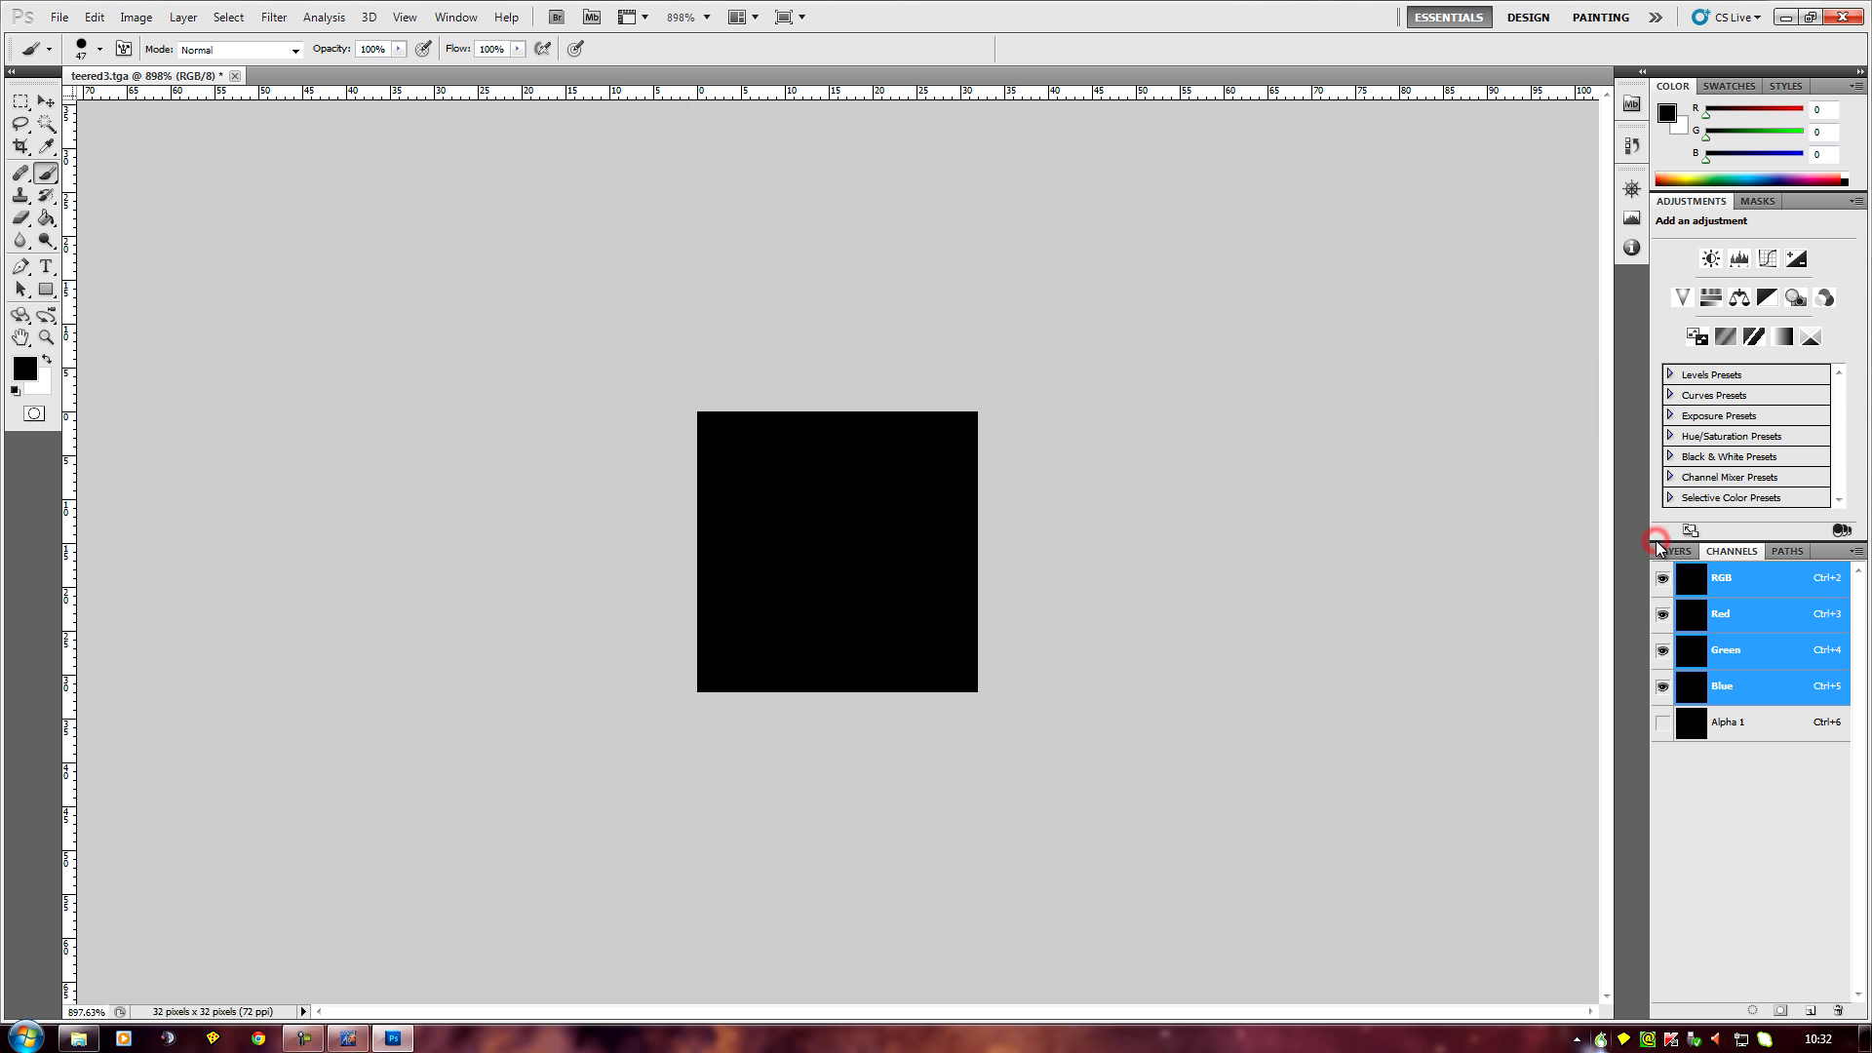
{"action": "left_click", "coordinate": [1660, 550]}
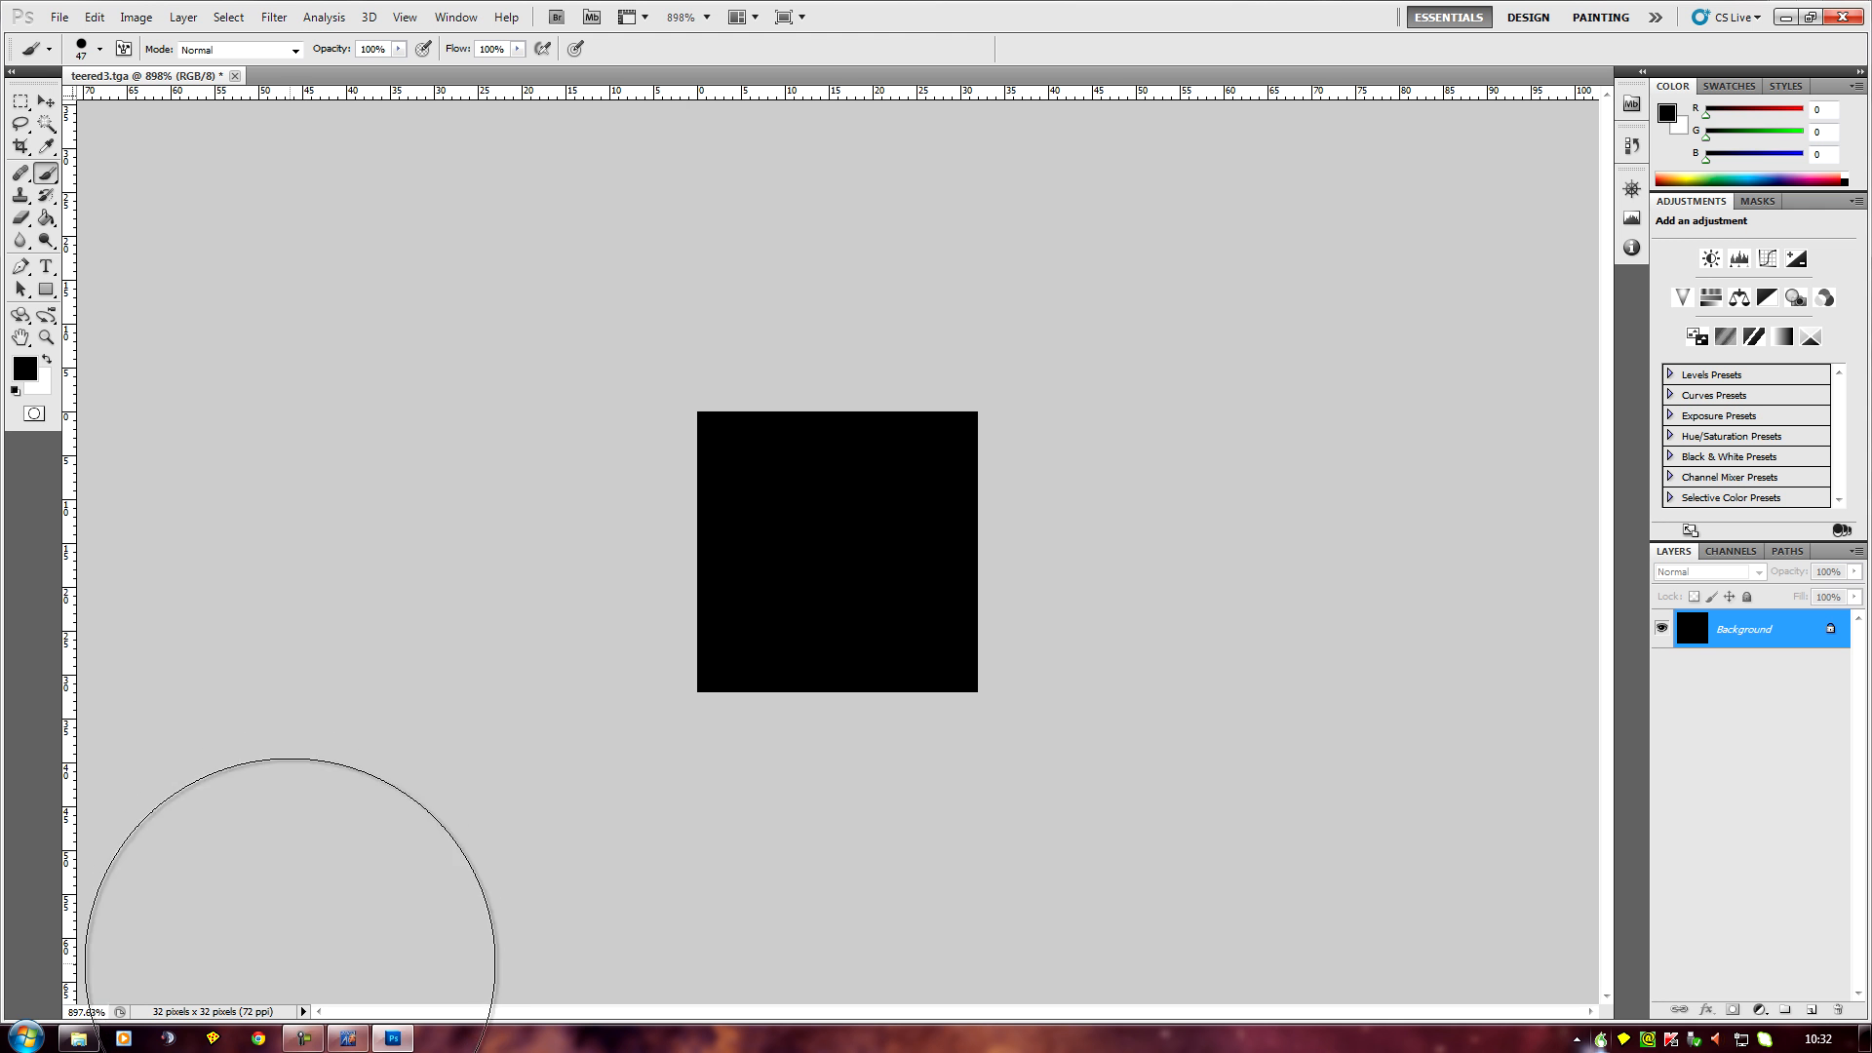
Step: Switch to Arnold Palmer Course Designer and view the Course Properties' custom tee image settings and Targa file chooser for the Back tee without assigning an image
{"action": "left_click", "coordinate": [349, 1039]}
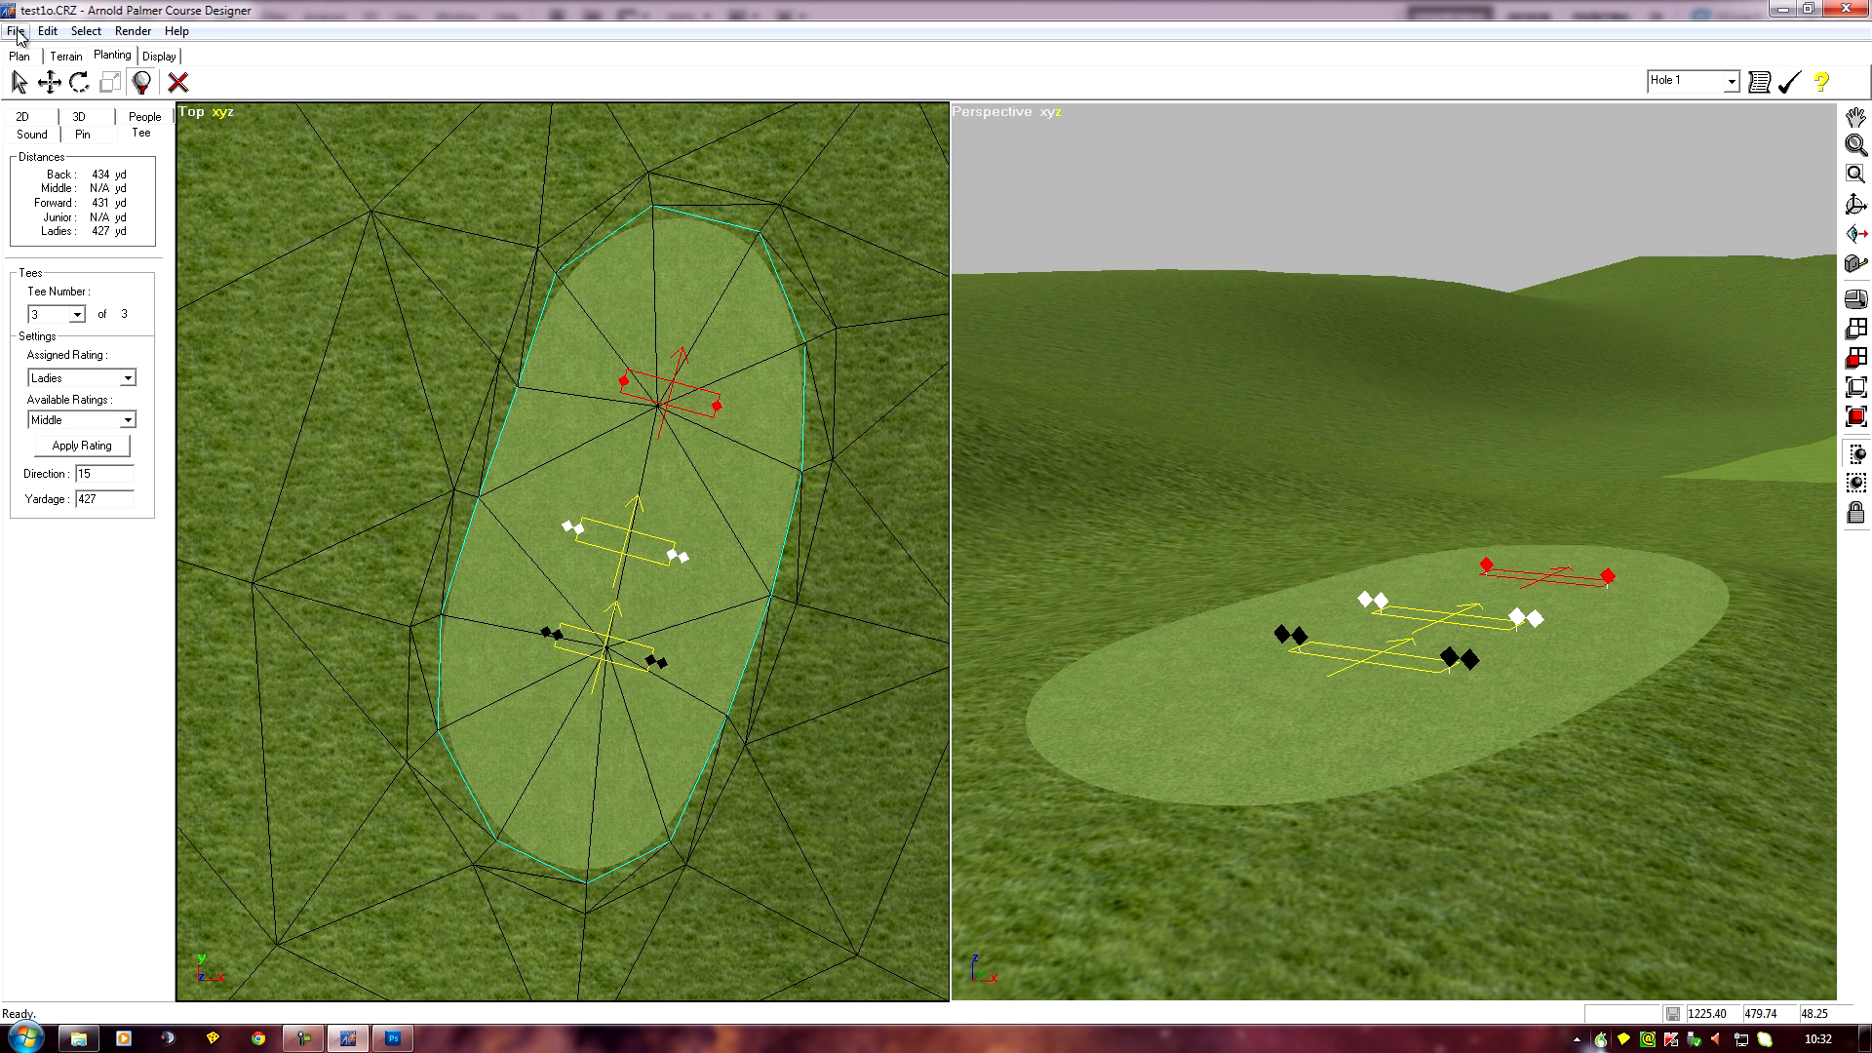
{"action": "left_click", "coordinate": [53, 31]}
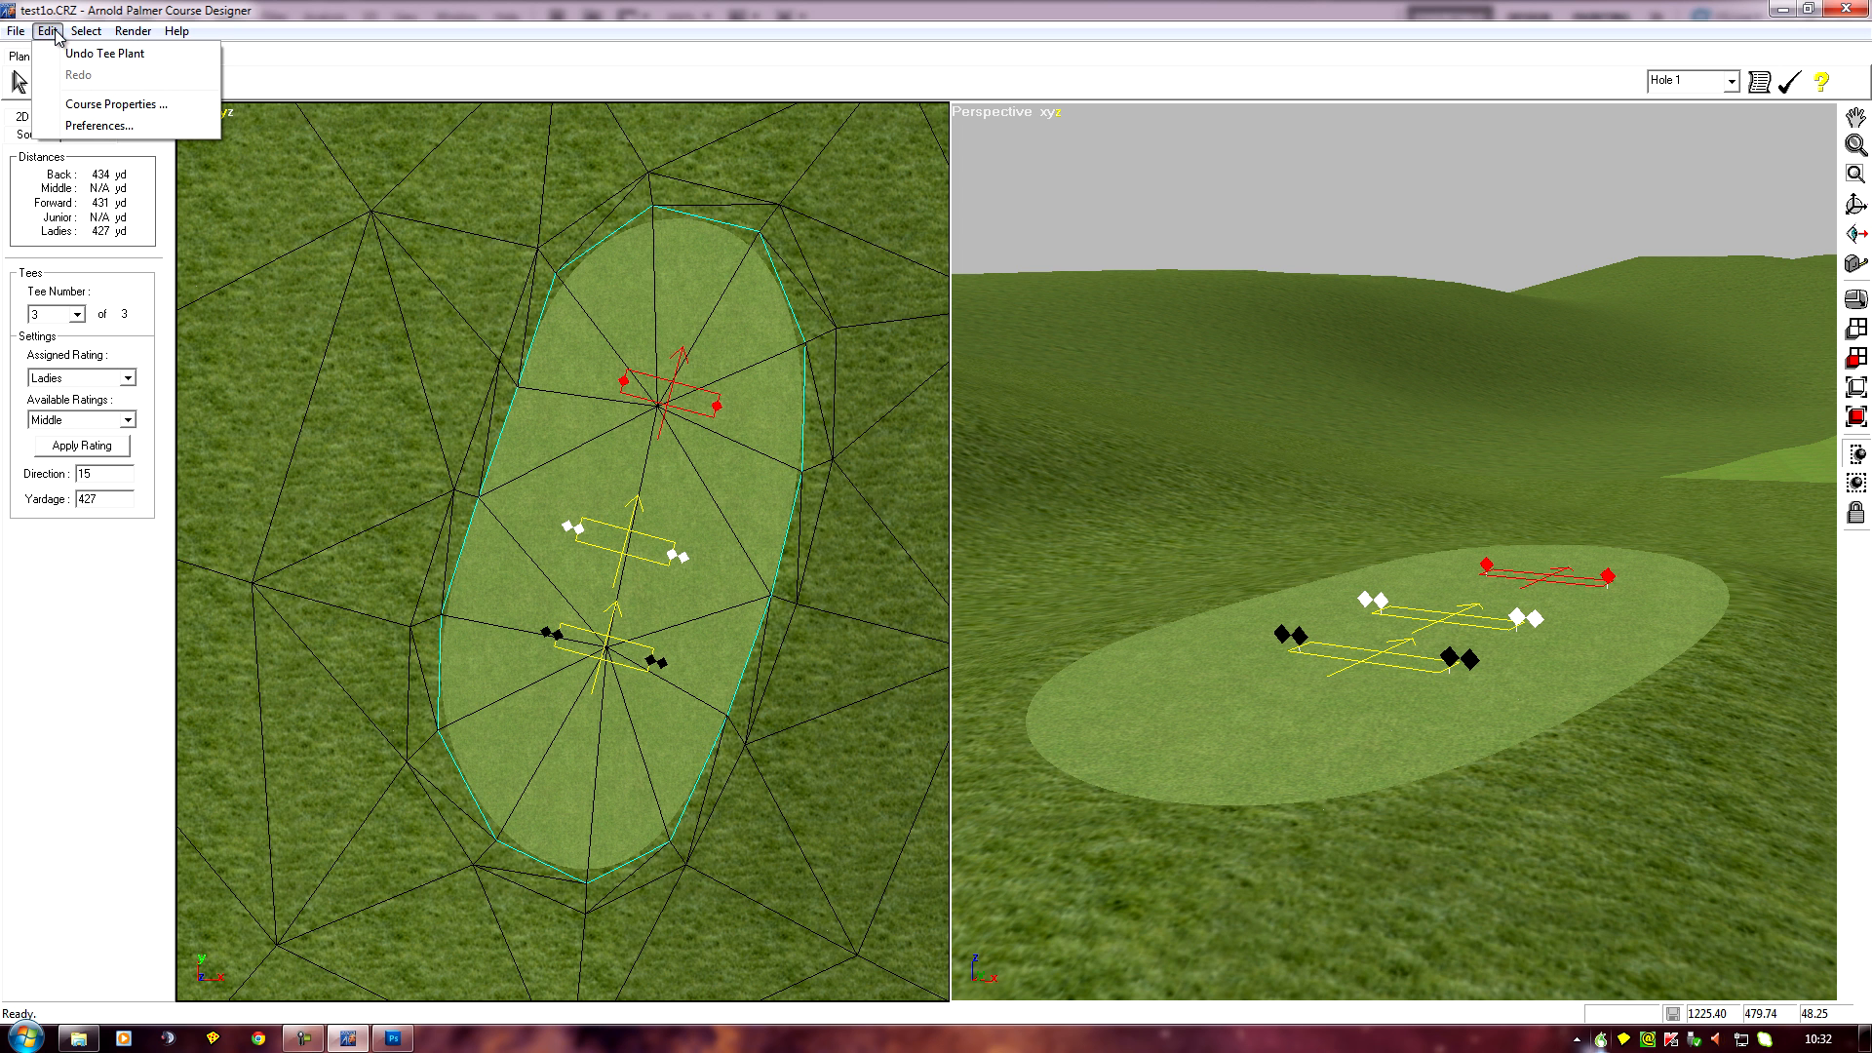
{"action": "left_click", "coordinate": [120, 105]}
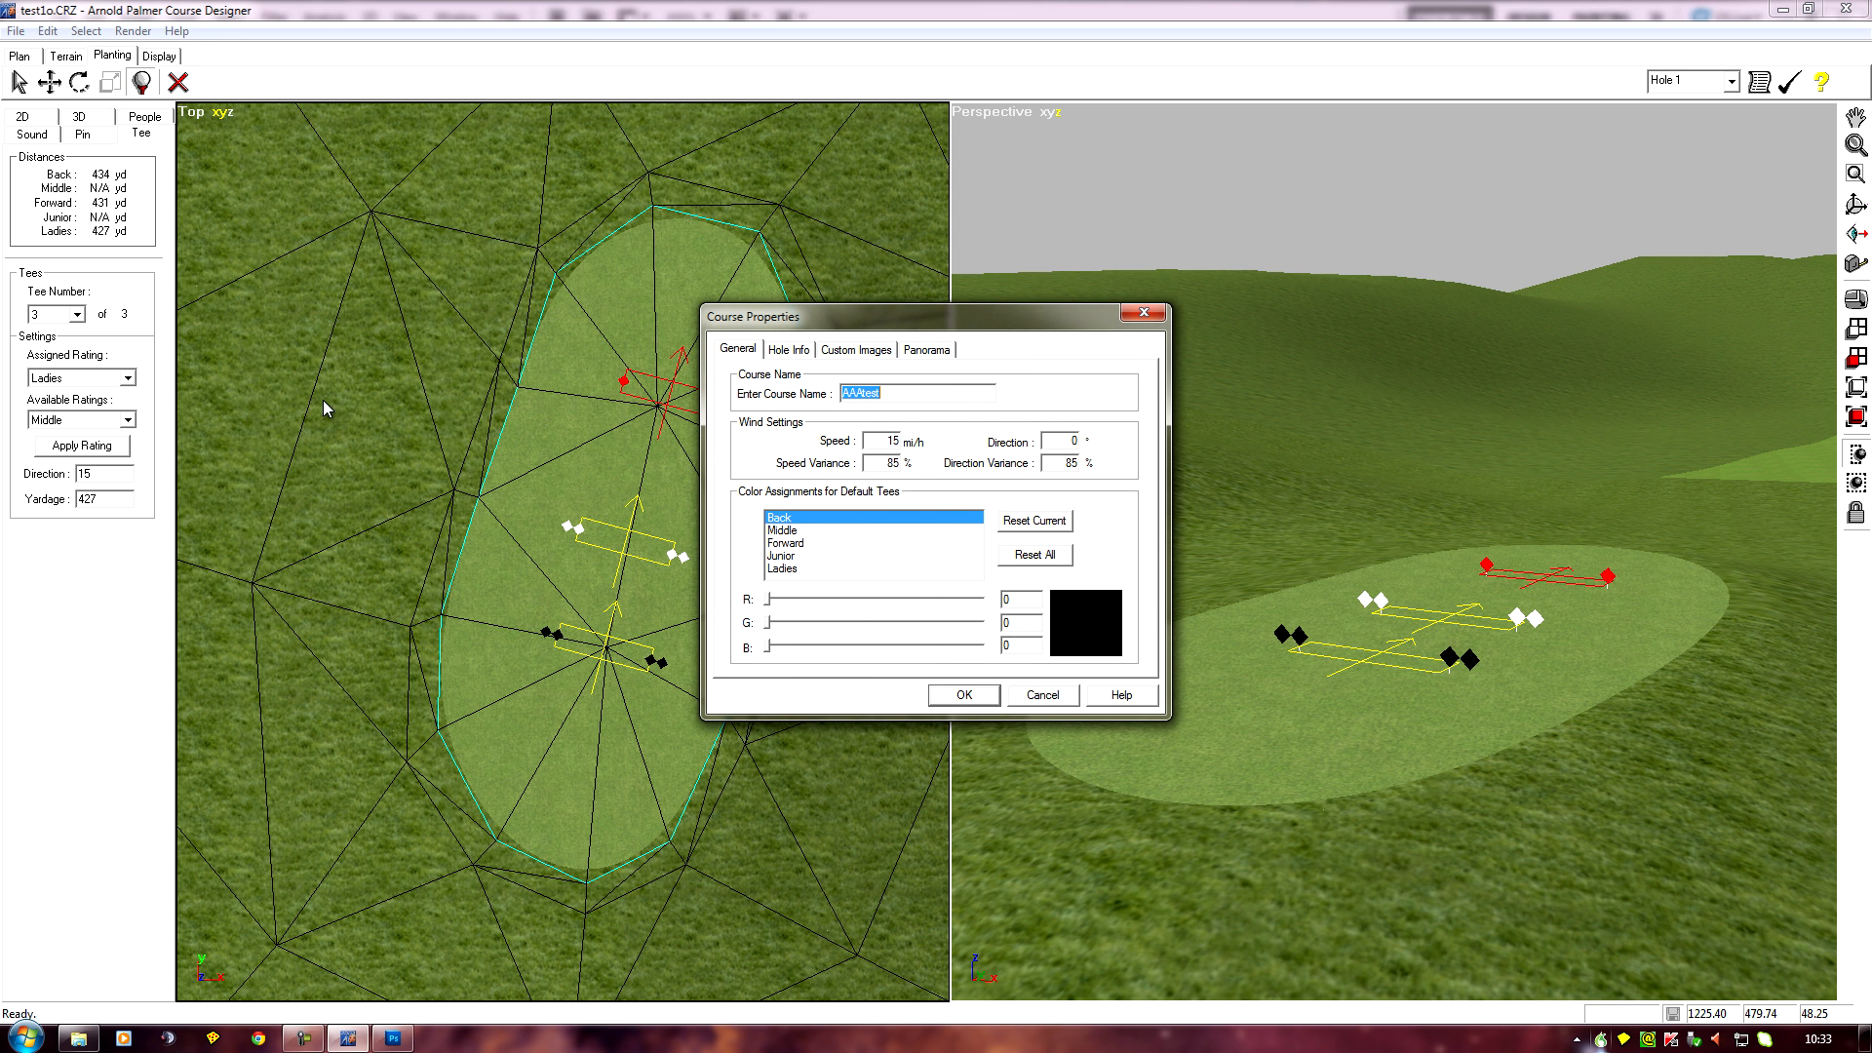
{"action": "left_click", "coordinate": [865, 353]}
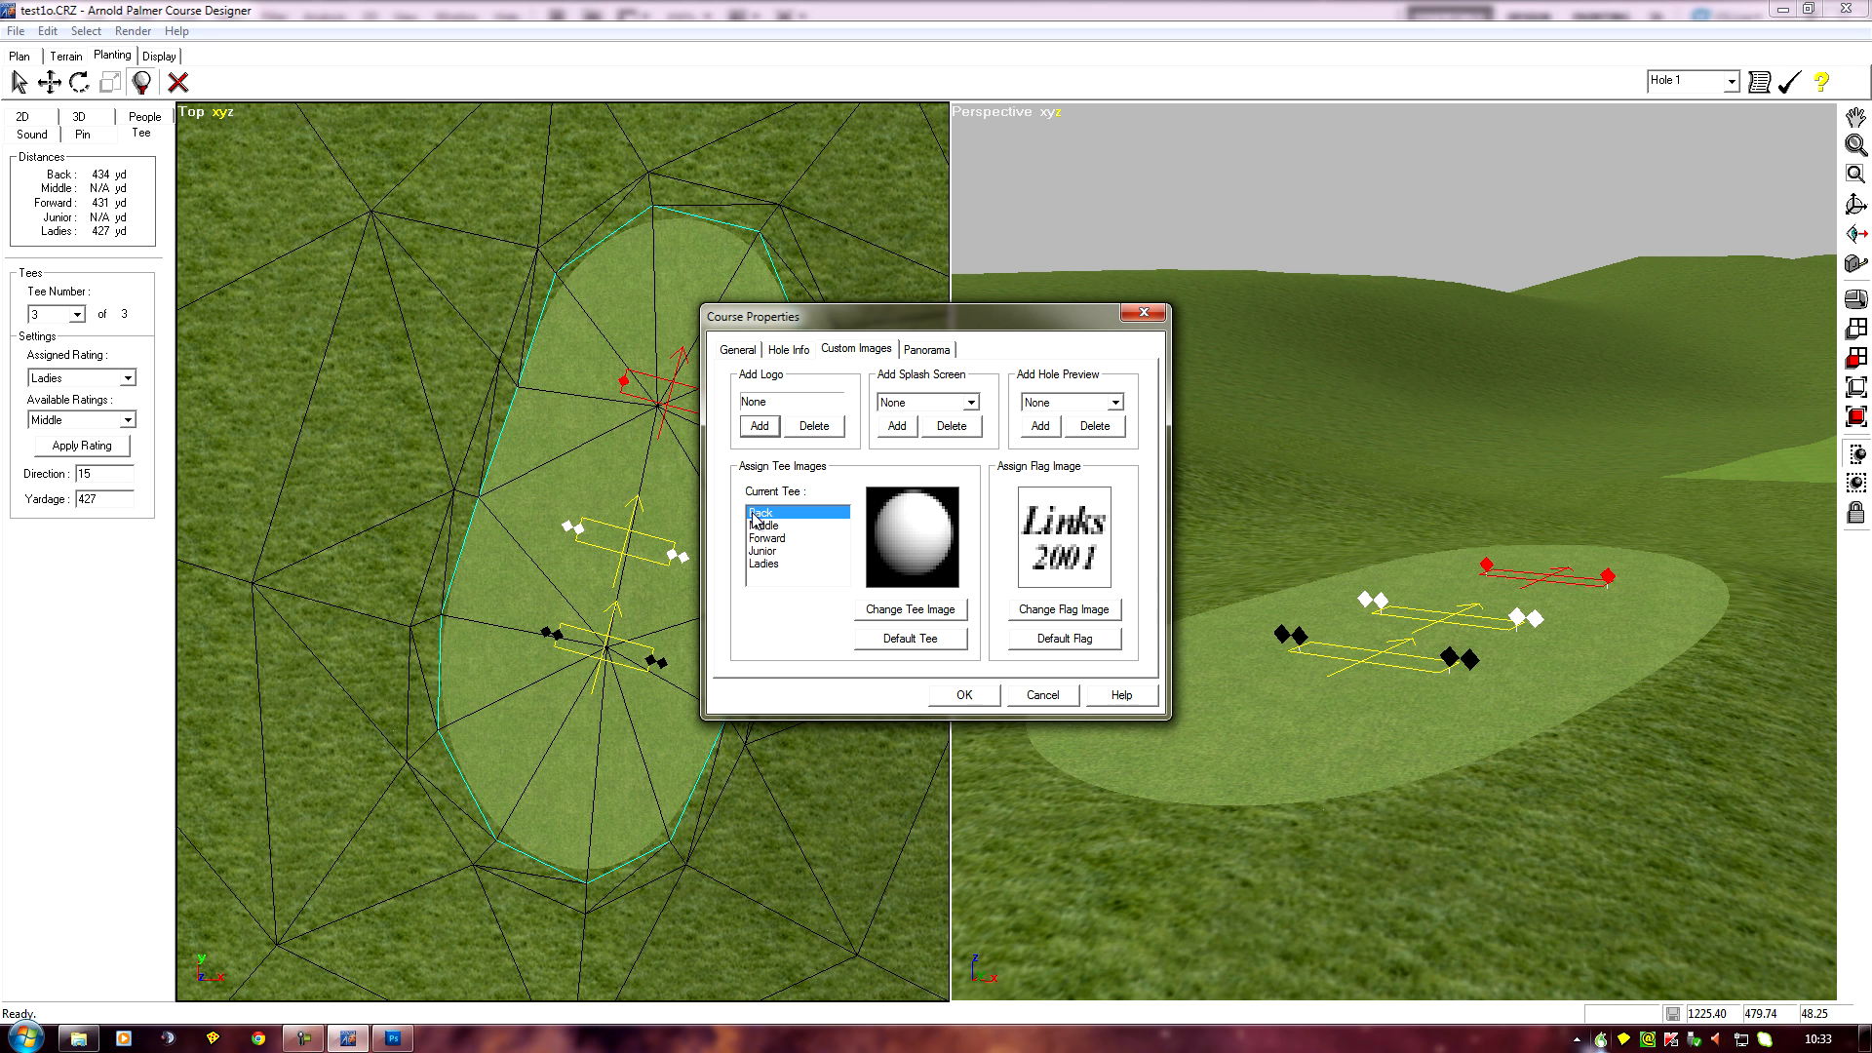
{"action": "left_click", "coordinate": [909, 609]}
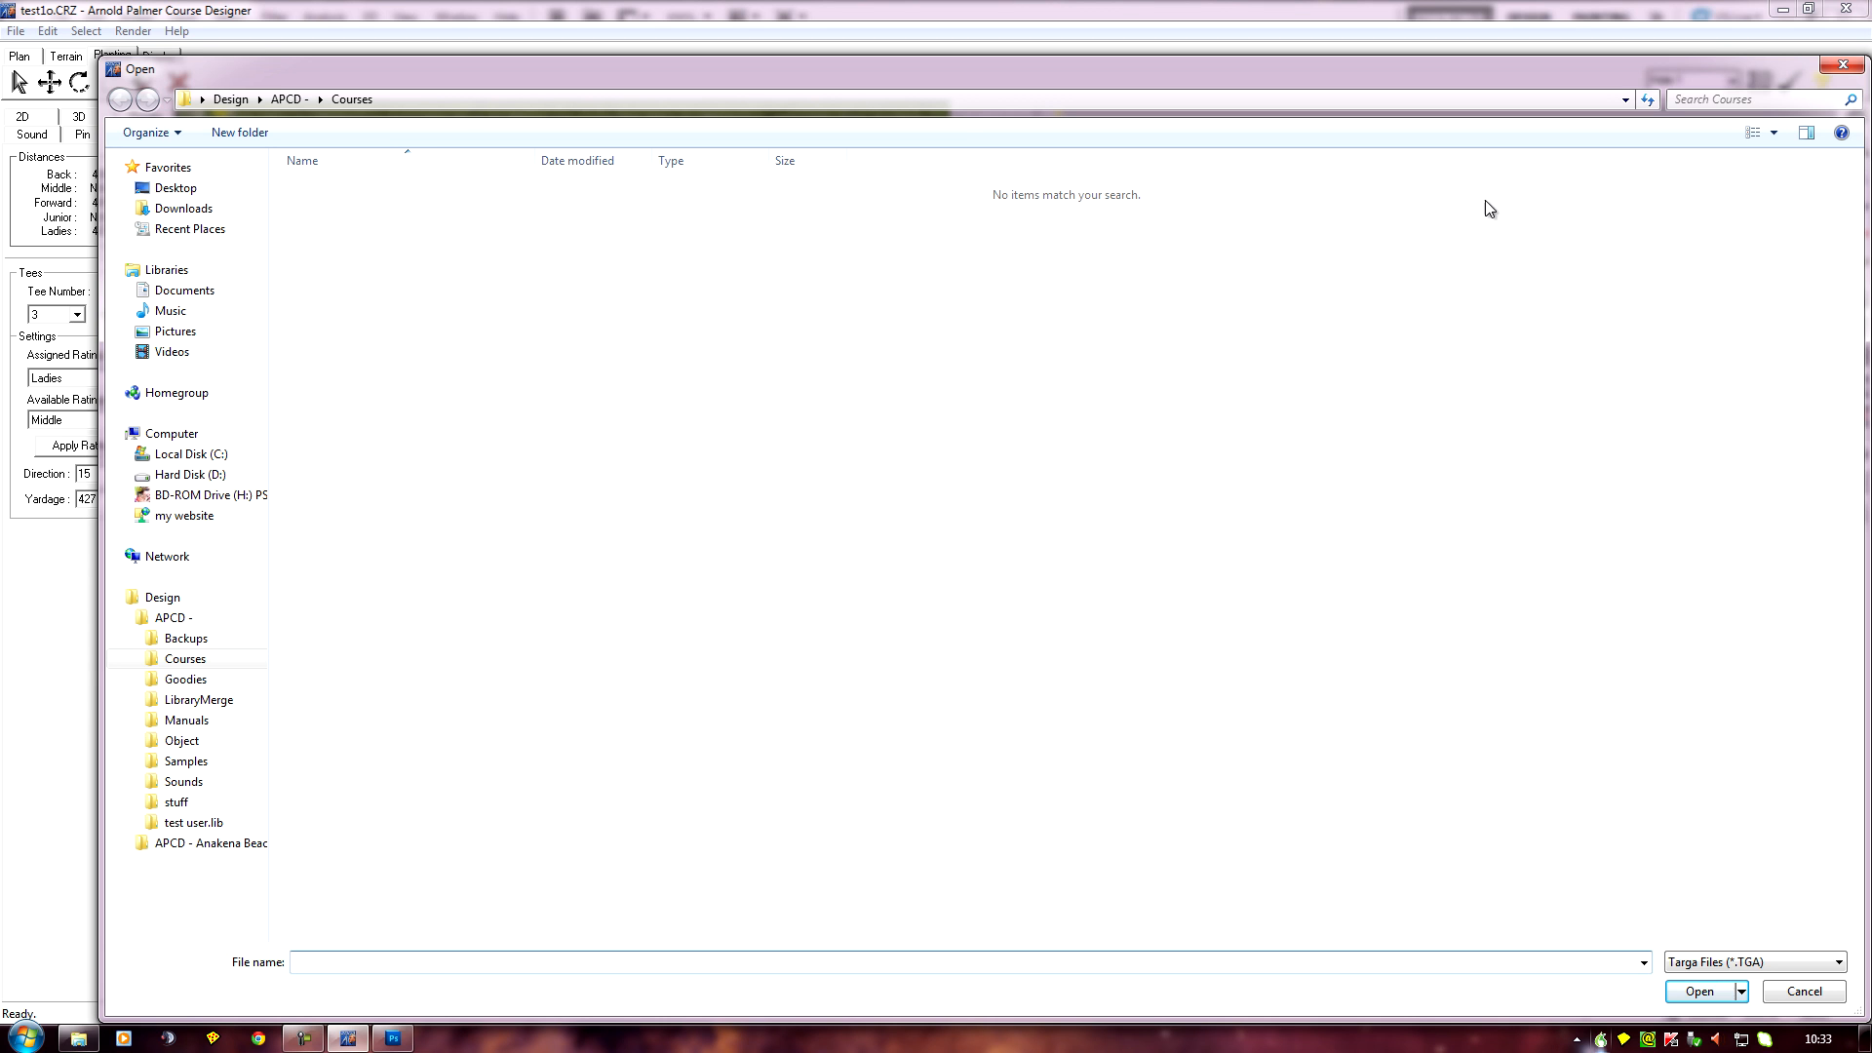
{"action": "left_click", "coordinate": [1812, 998]}
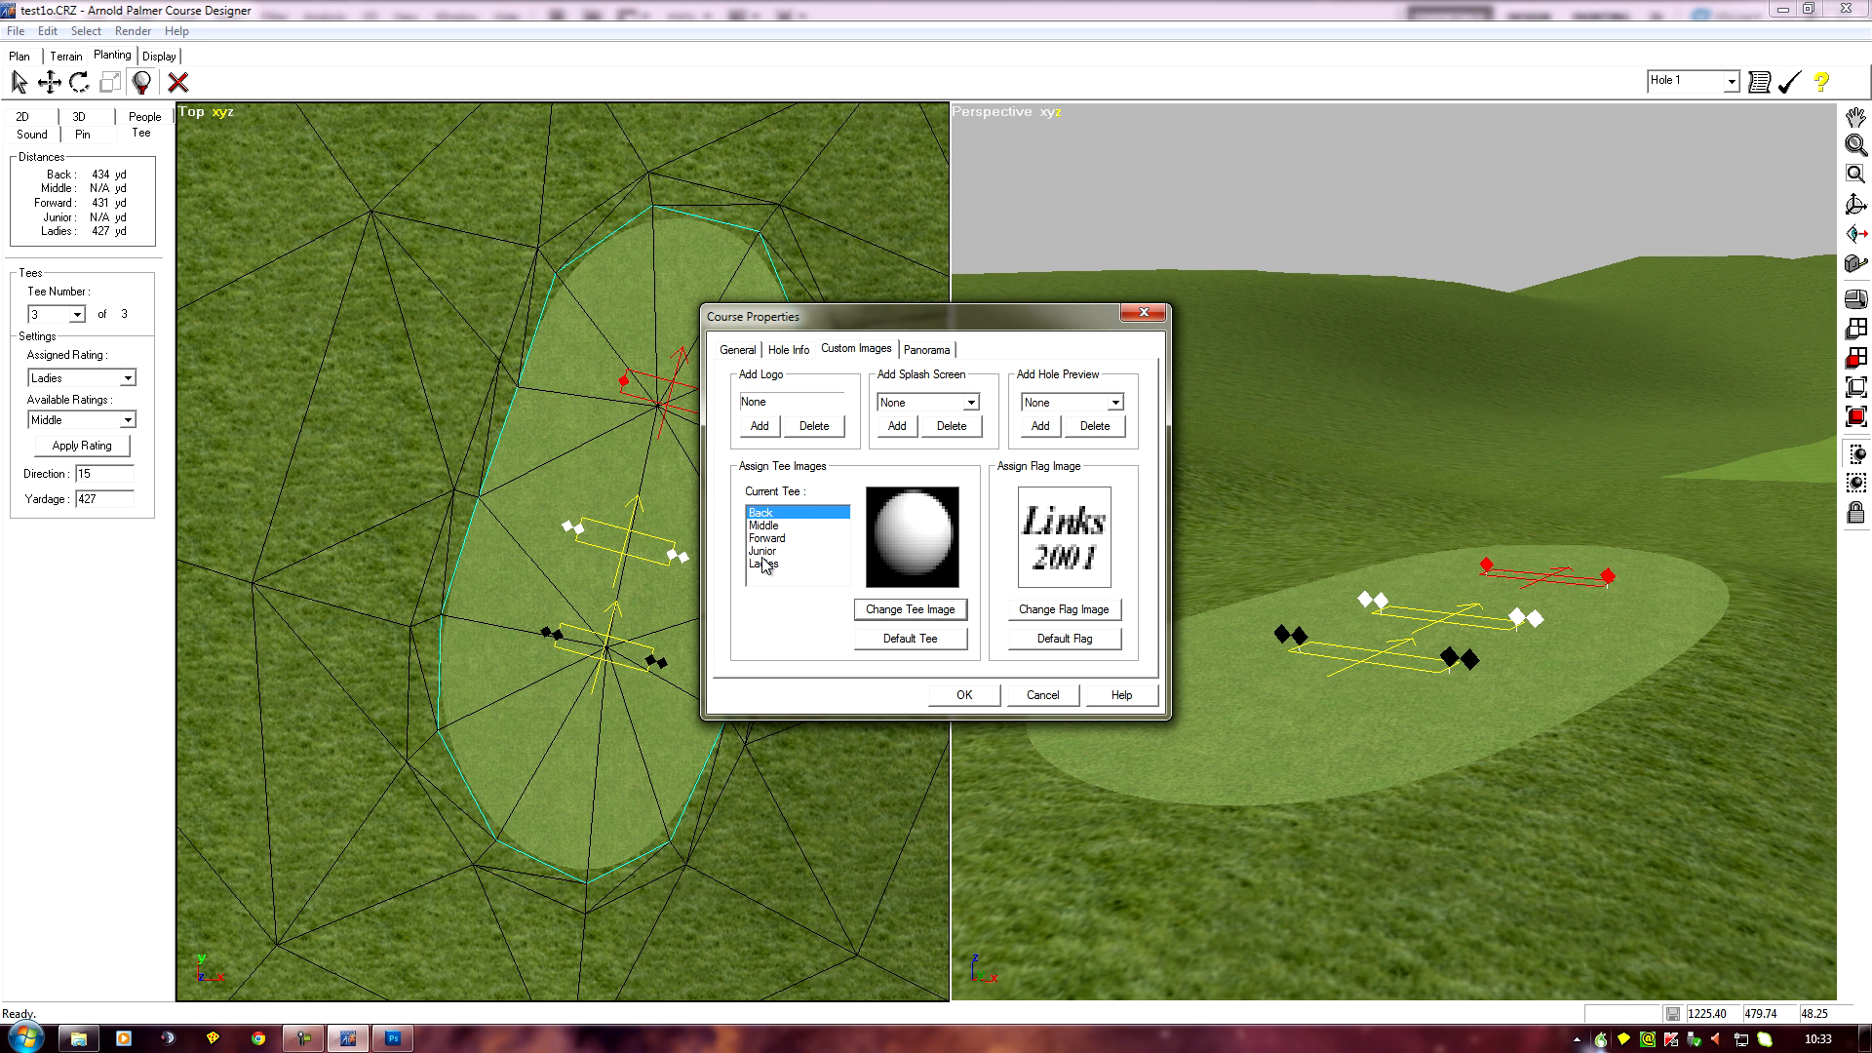
{"action": "left_click", "coordinate": [987, 700]}
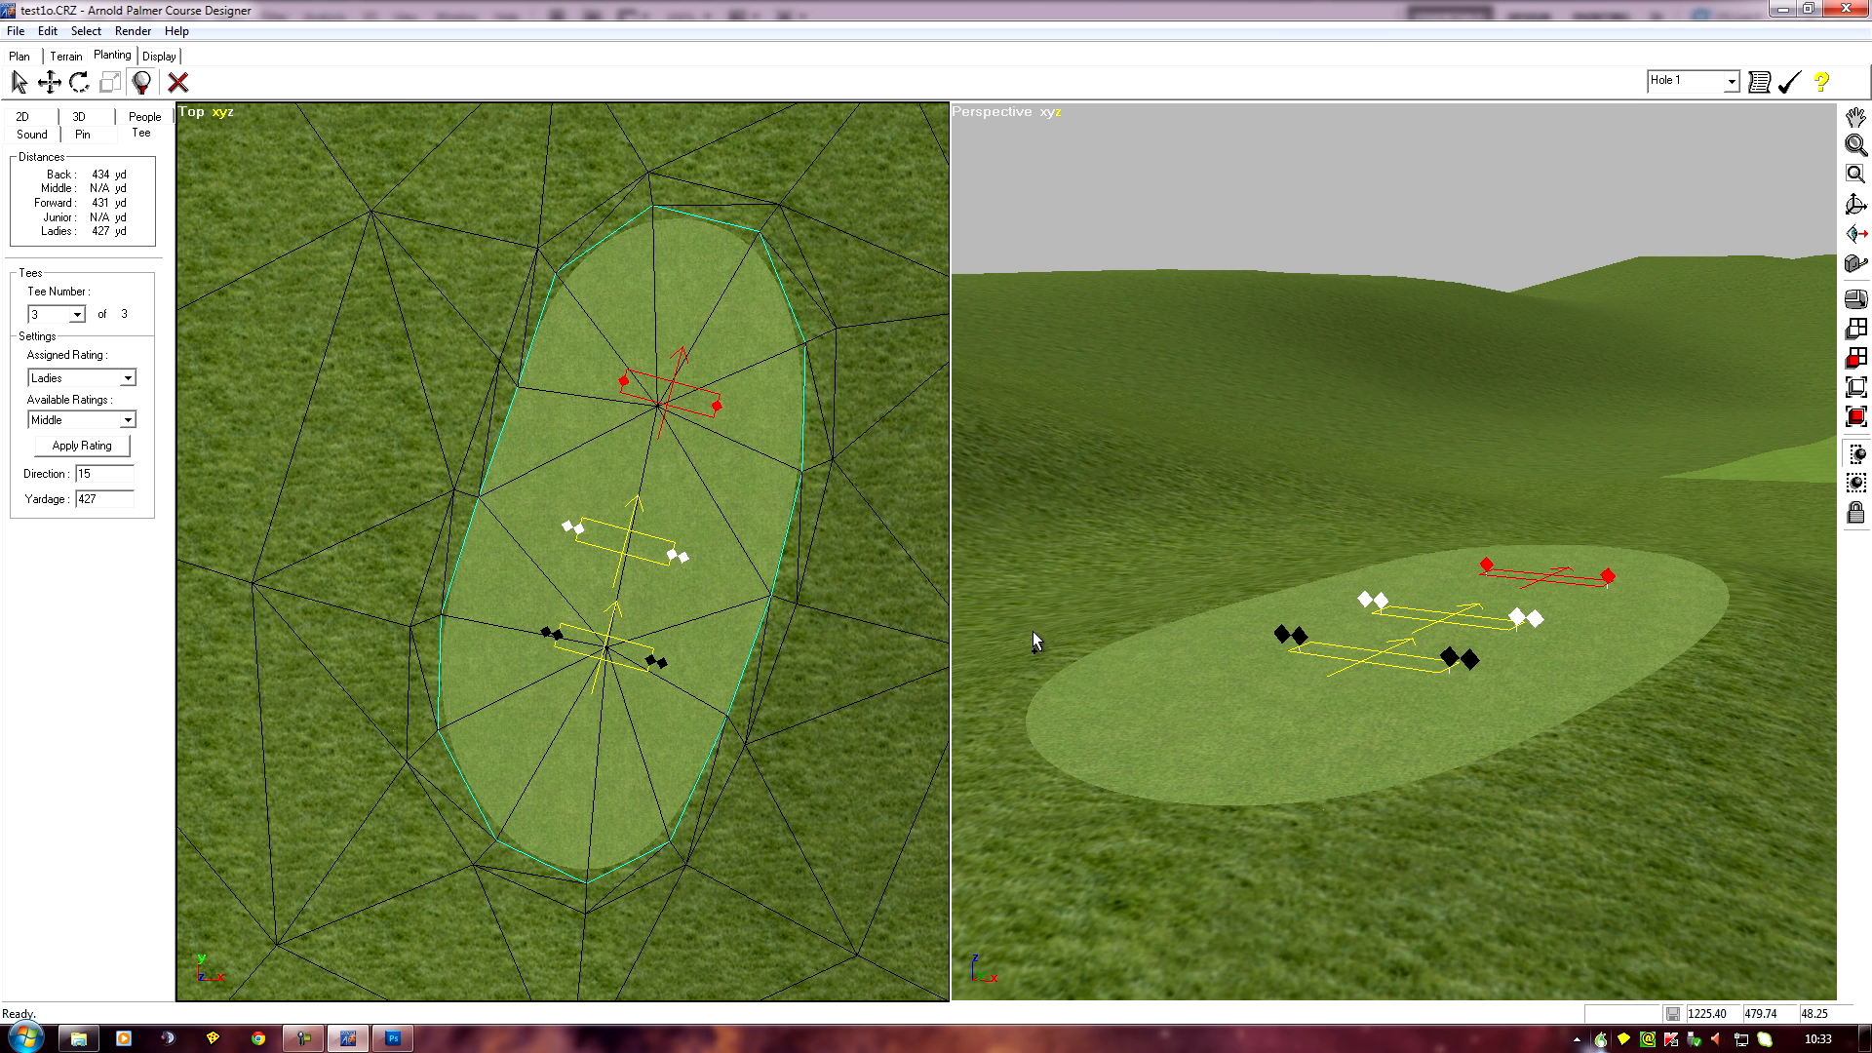